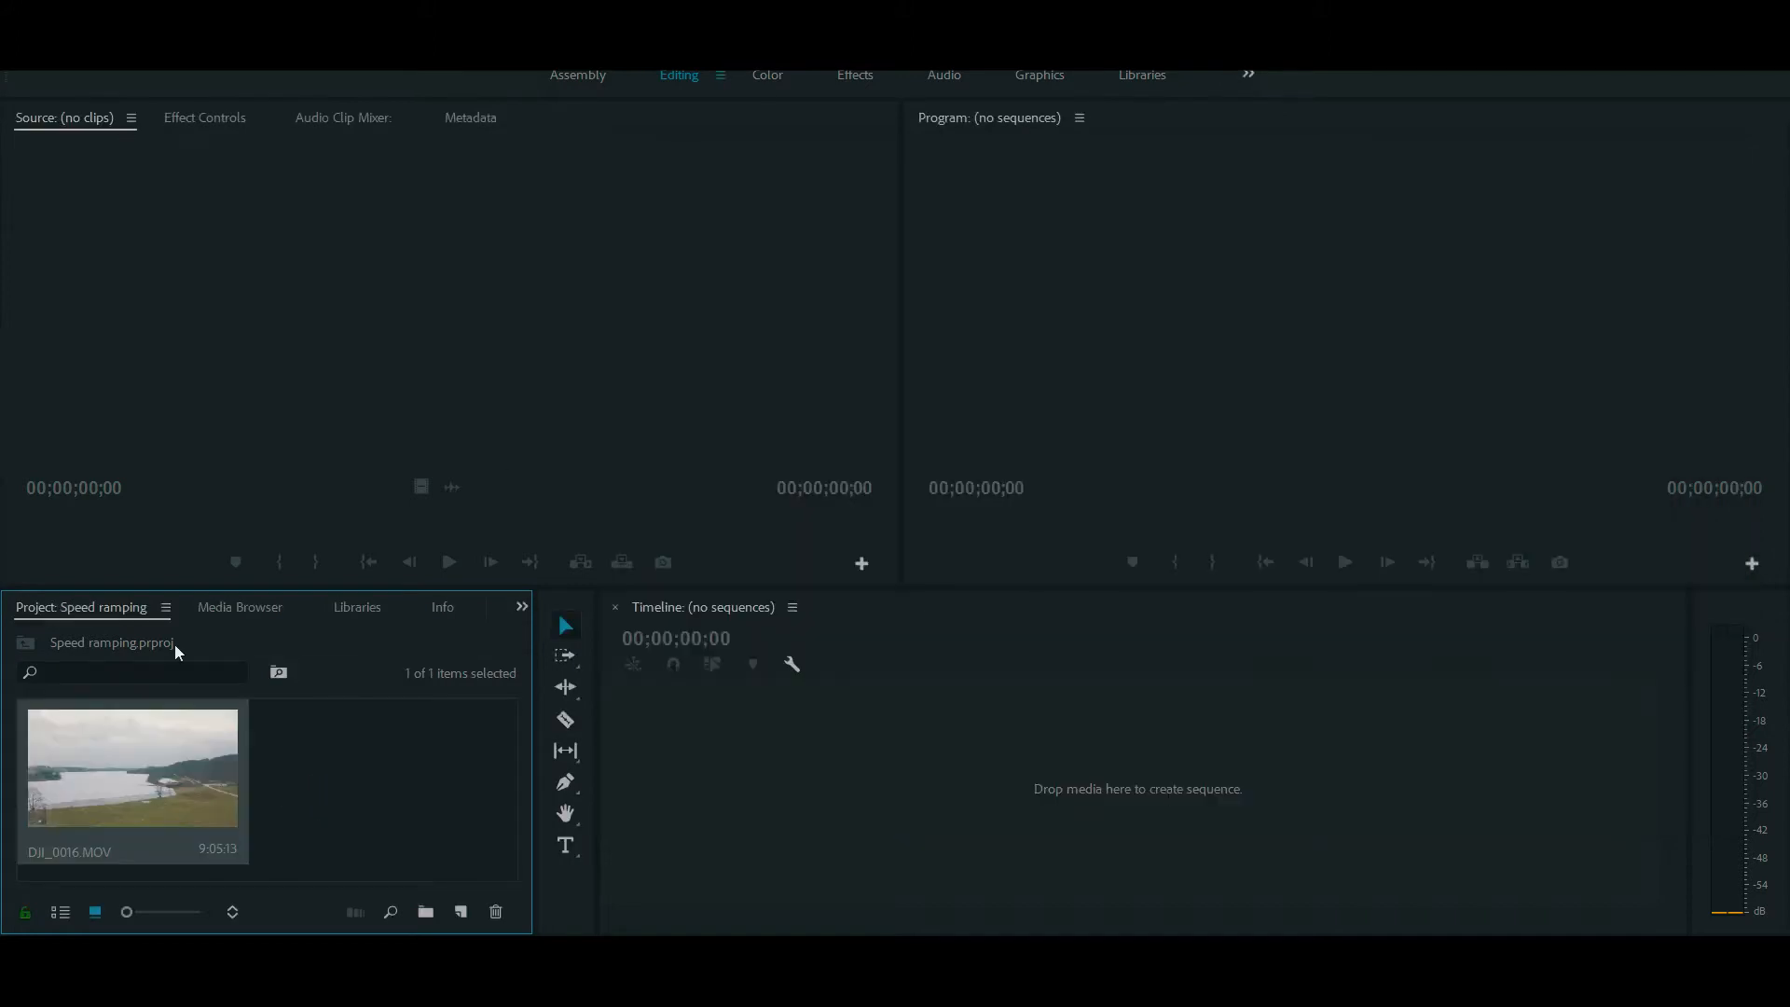
- Open DJI_0016.MOV in the Source Monitor and mark its In point at 00:03:42:12
double_click(119, 808)
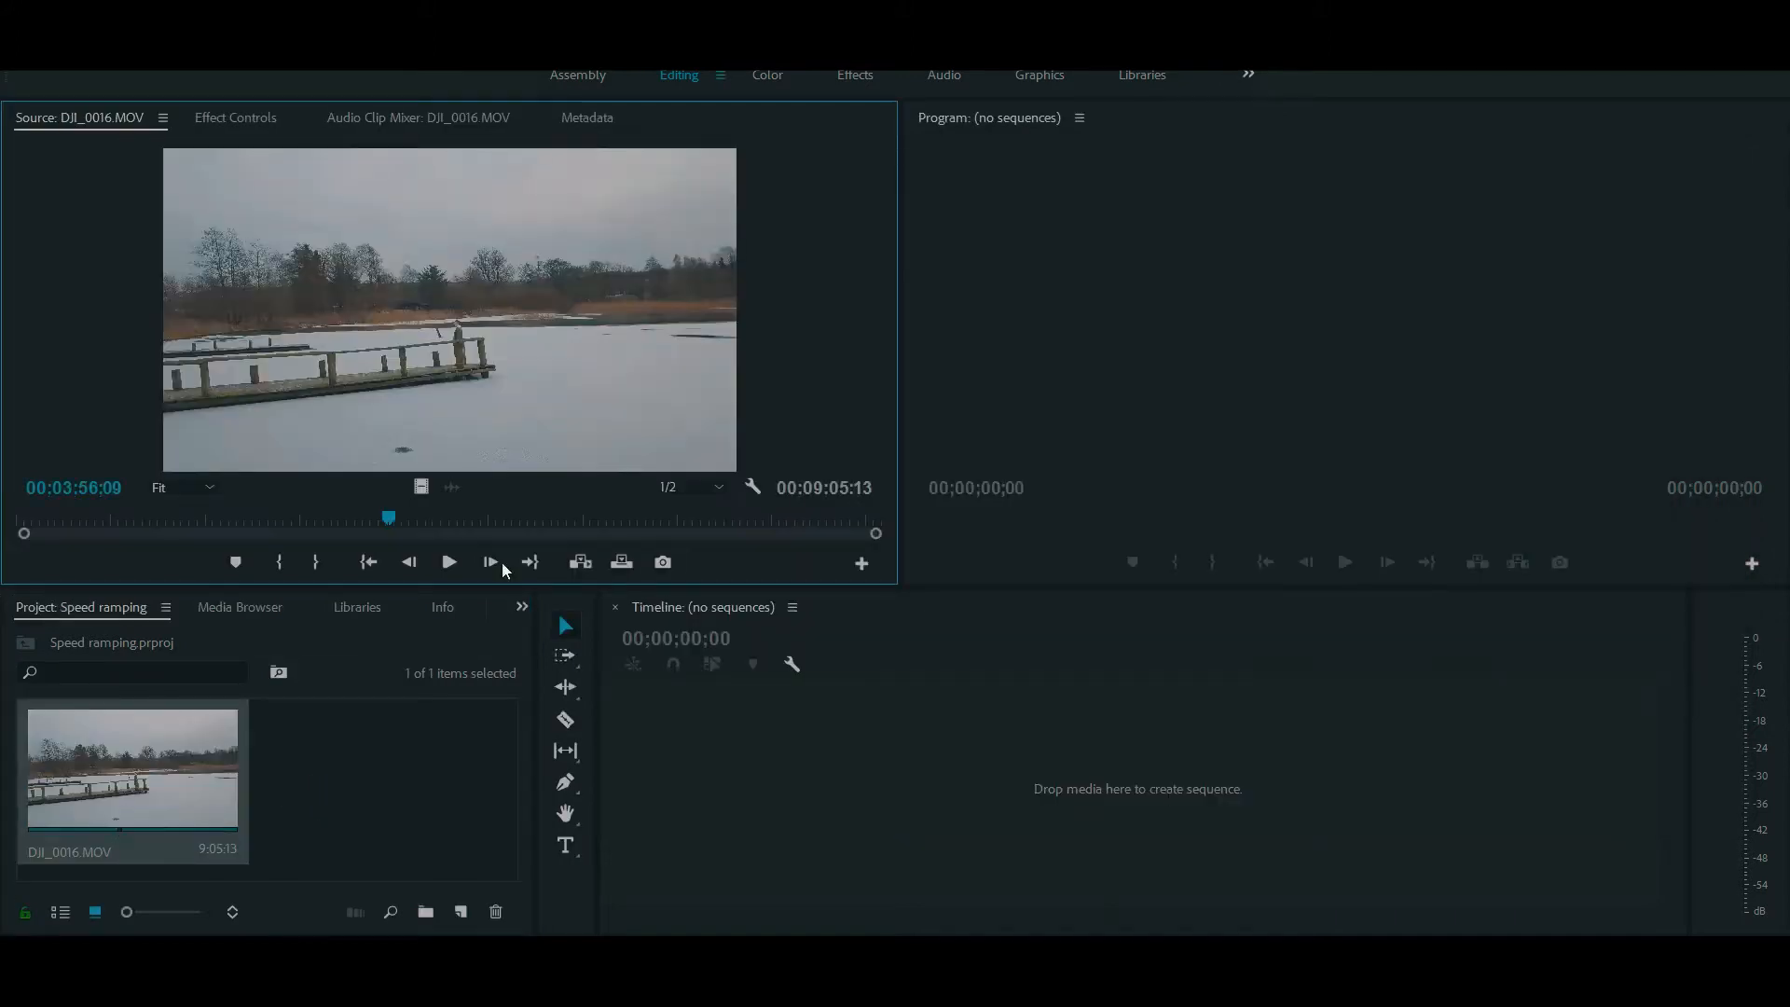
click(501, 515)
click(376, 516)
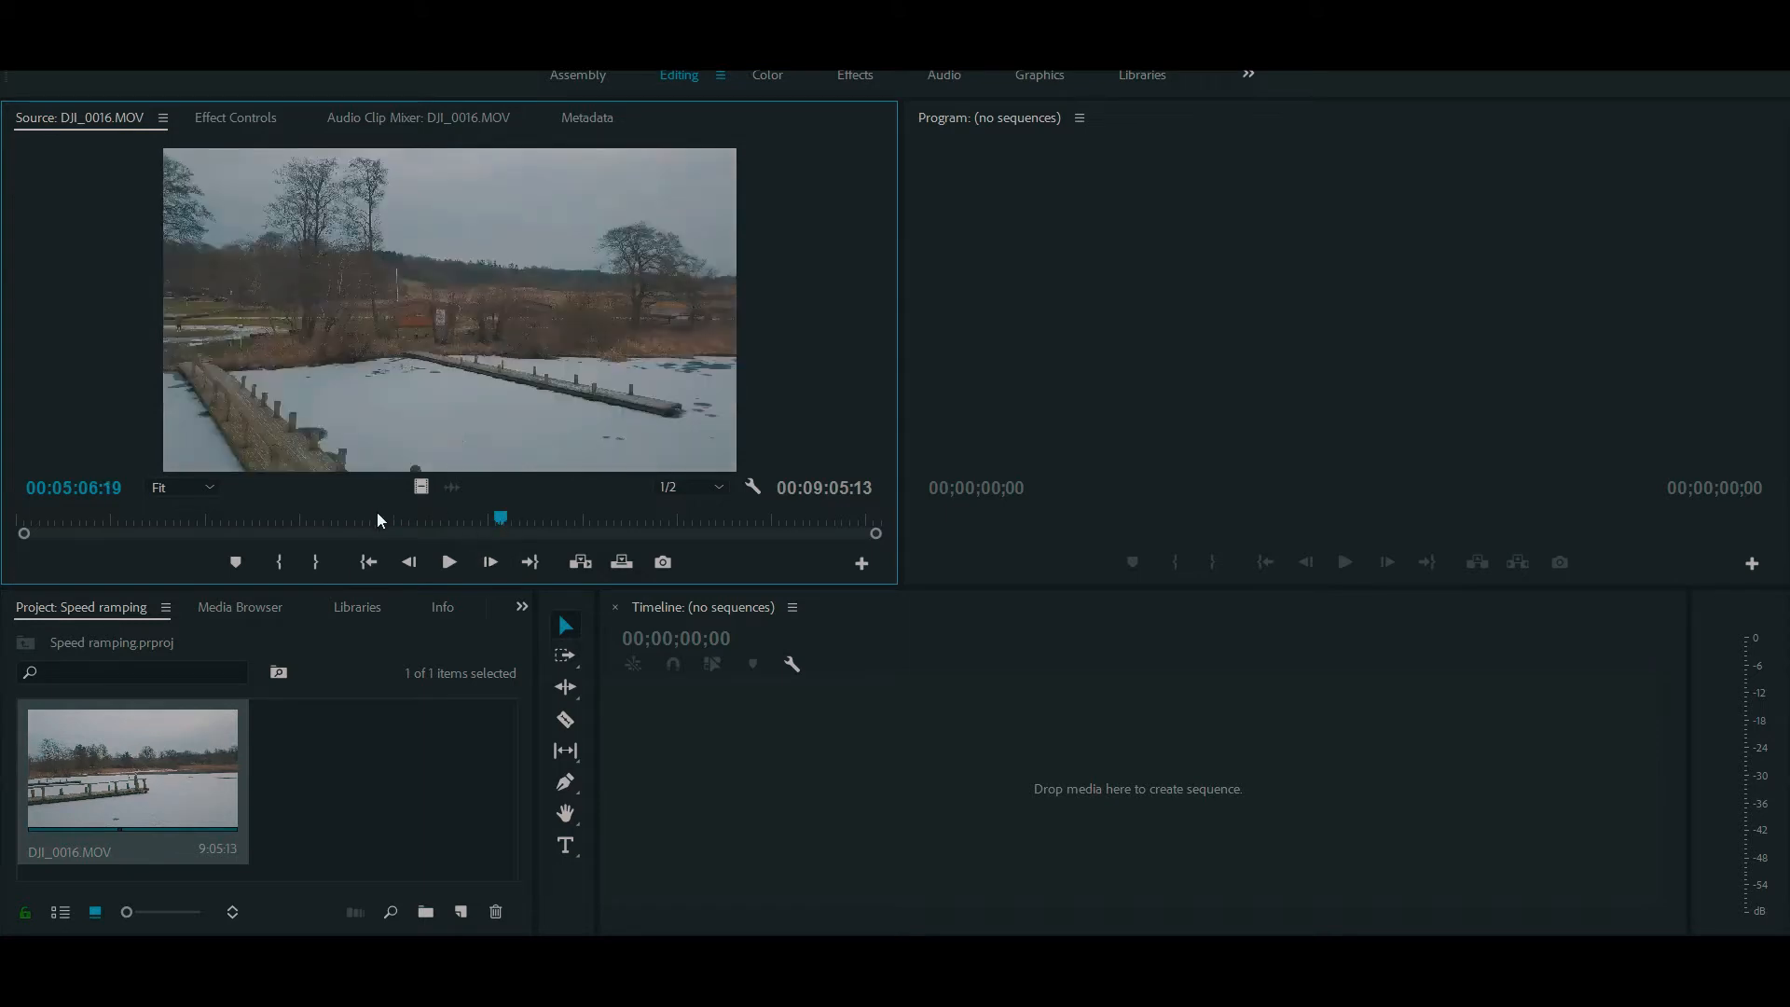
click(371, 516)
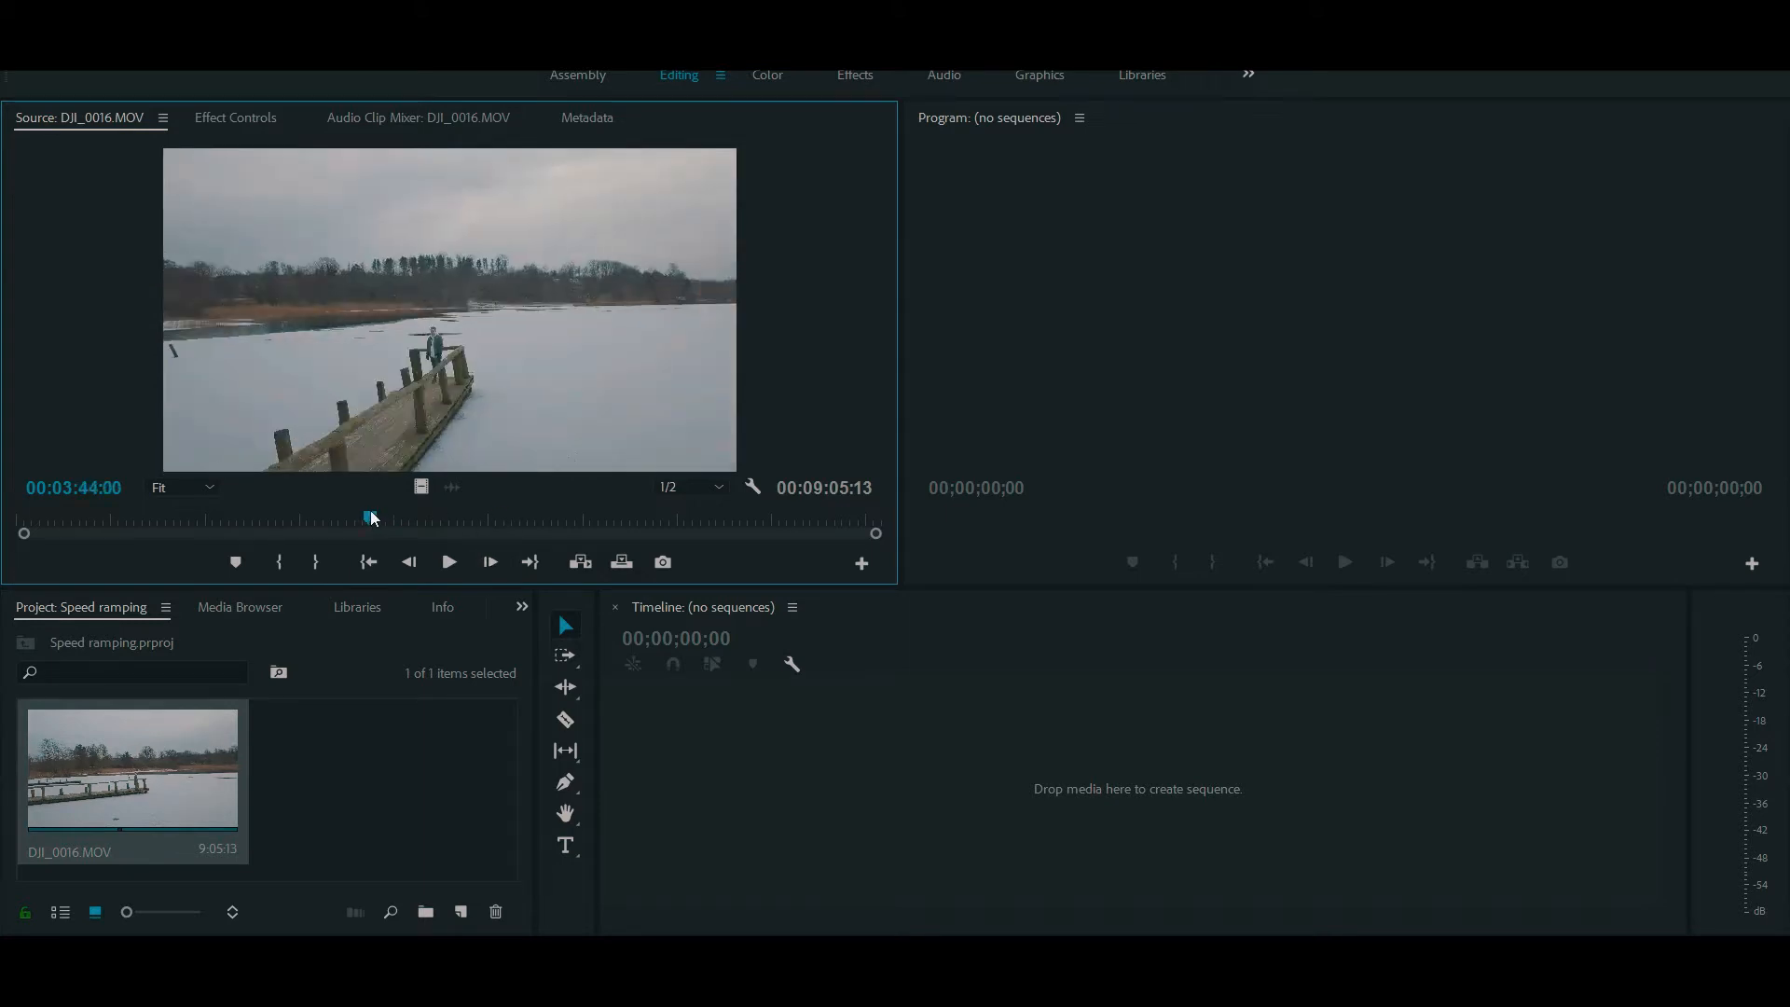
click(367, 522)
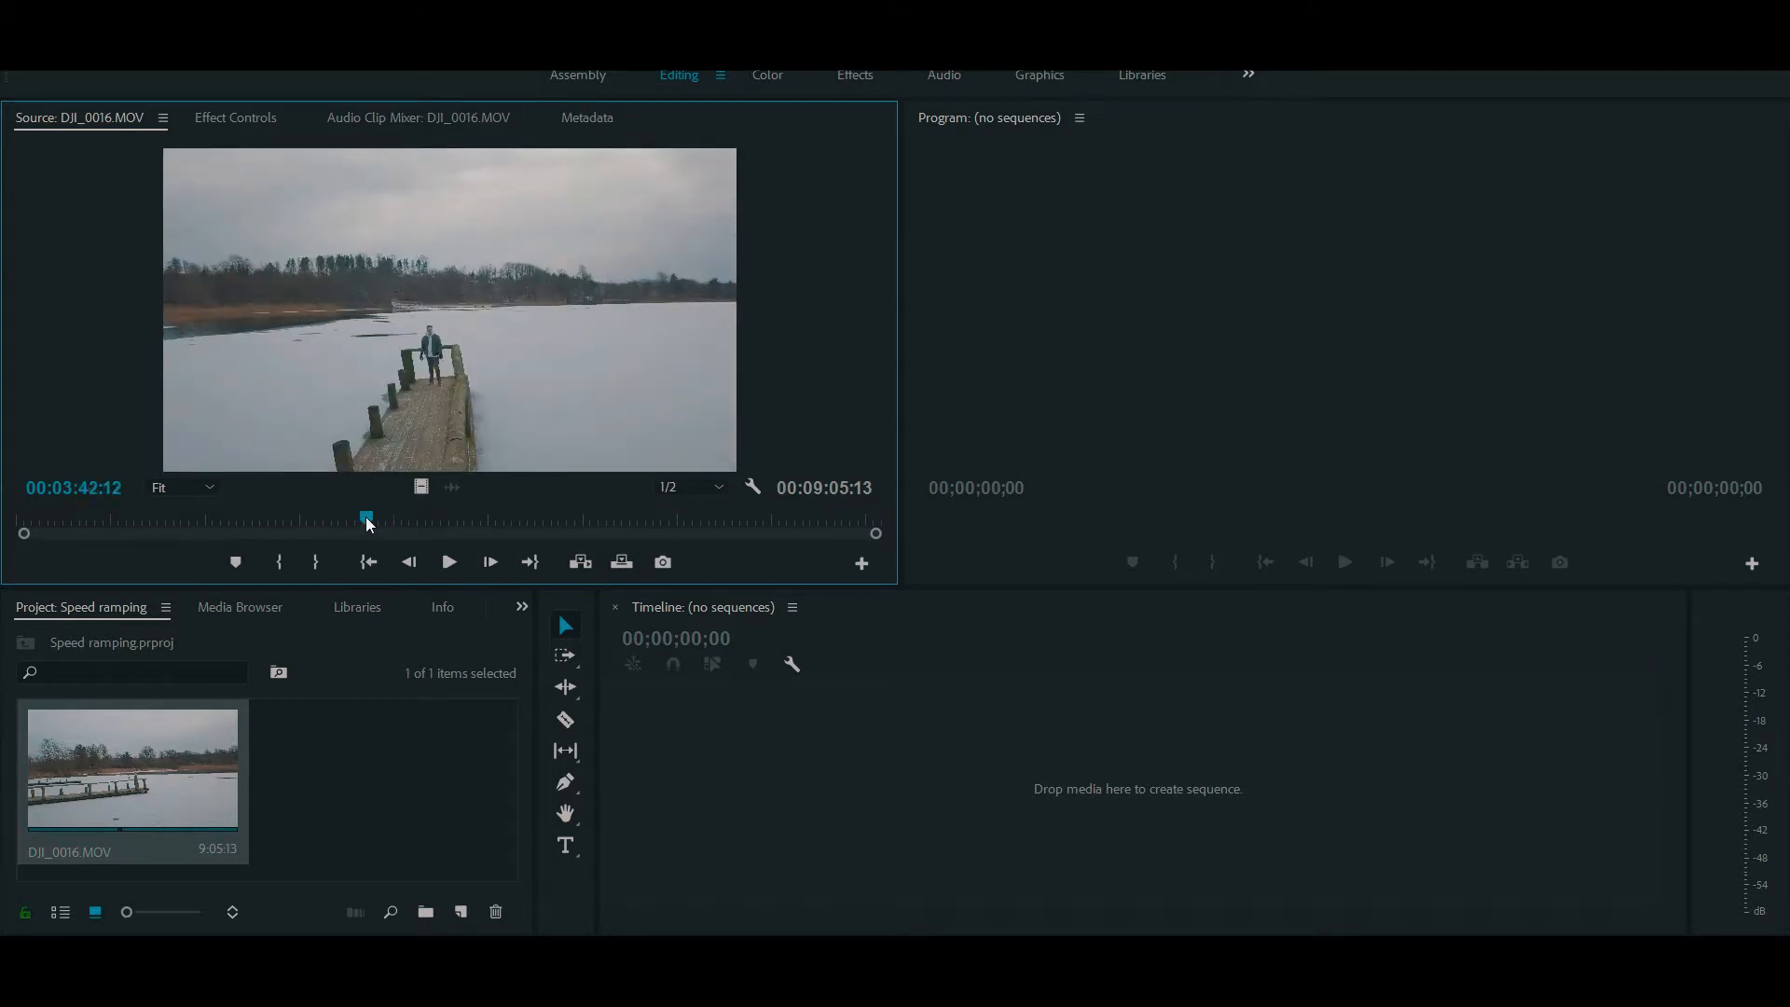
key(i)
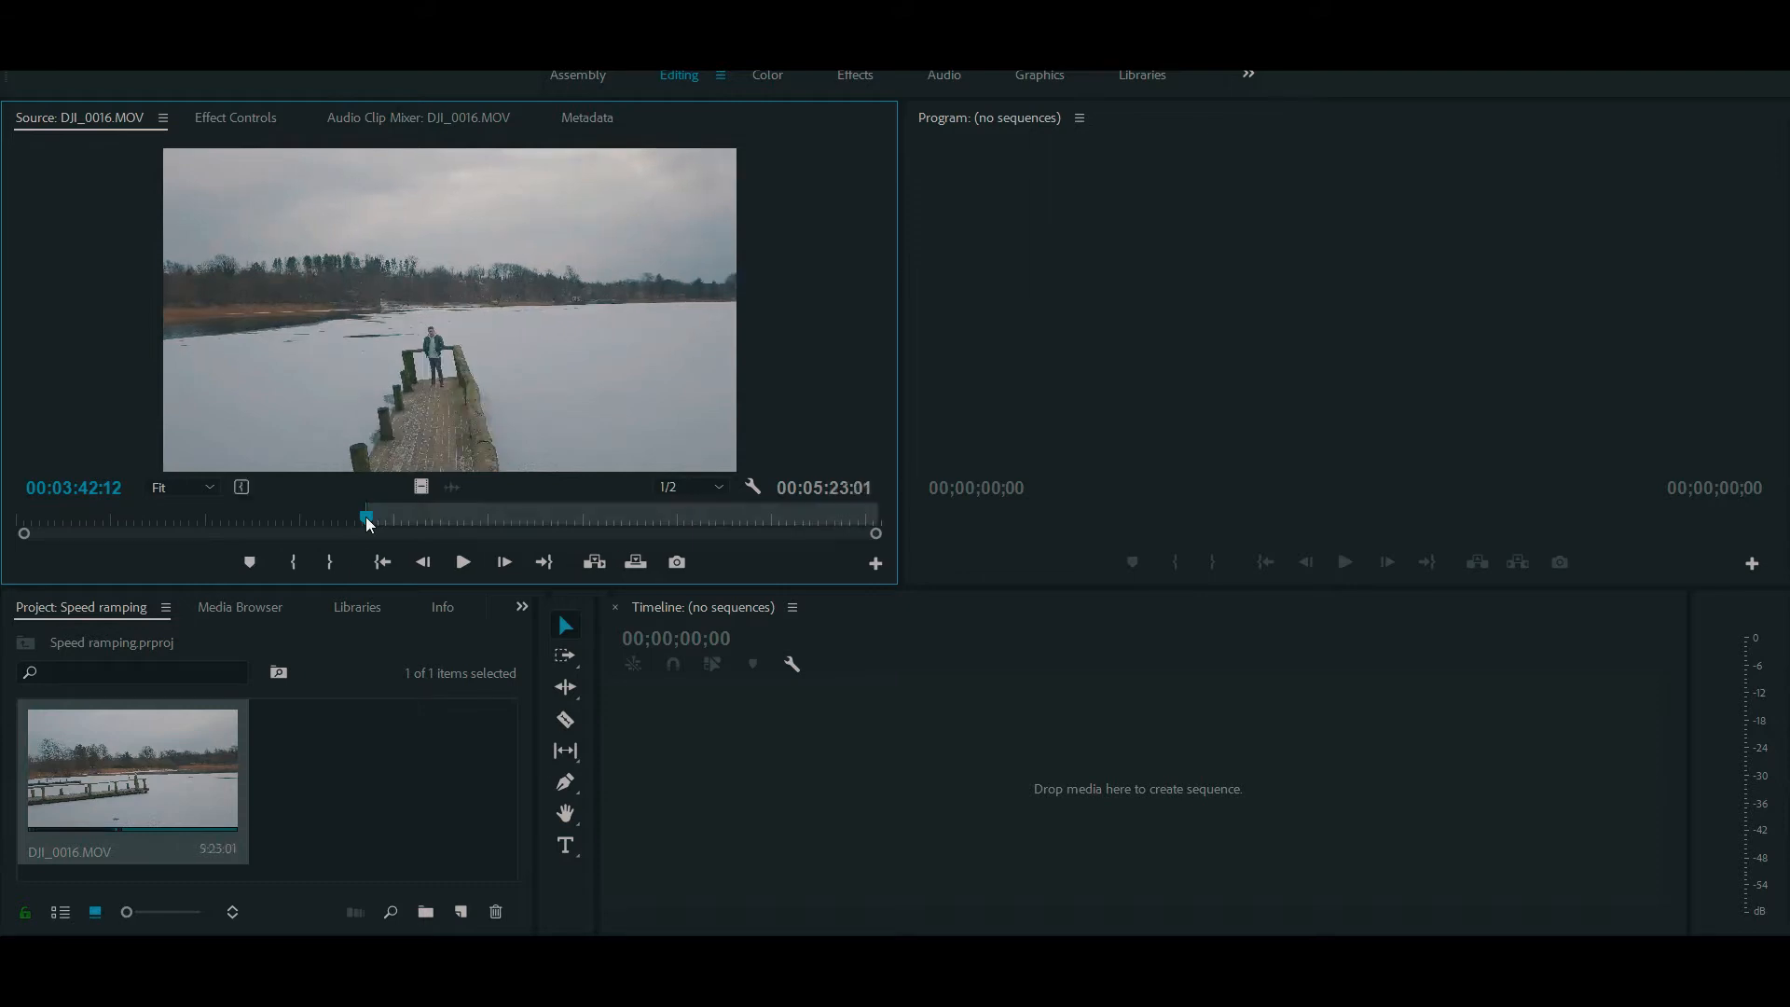
- Mark the Out point about 28 seconds after the In point and play part of the marked range
drag(367, 518, 412, 518)
key(o)
click(378, 522)
key(space)
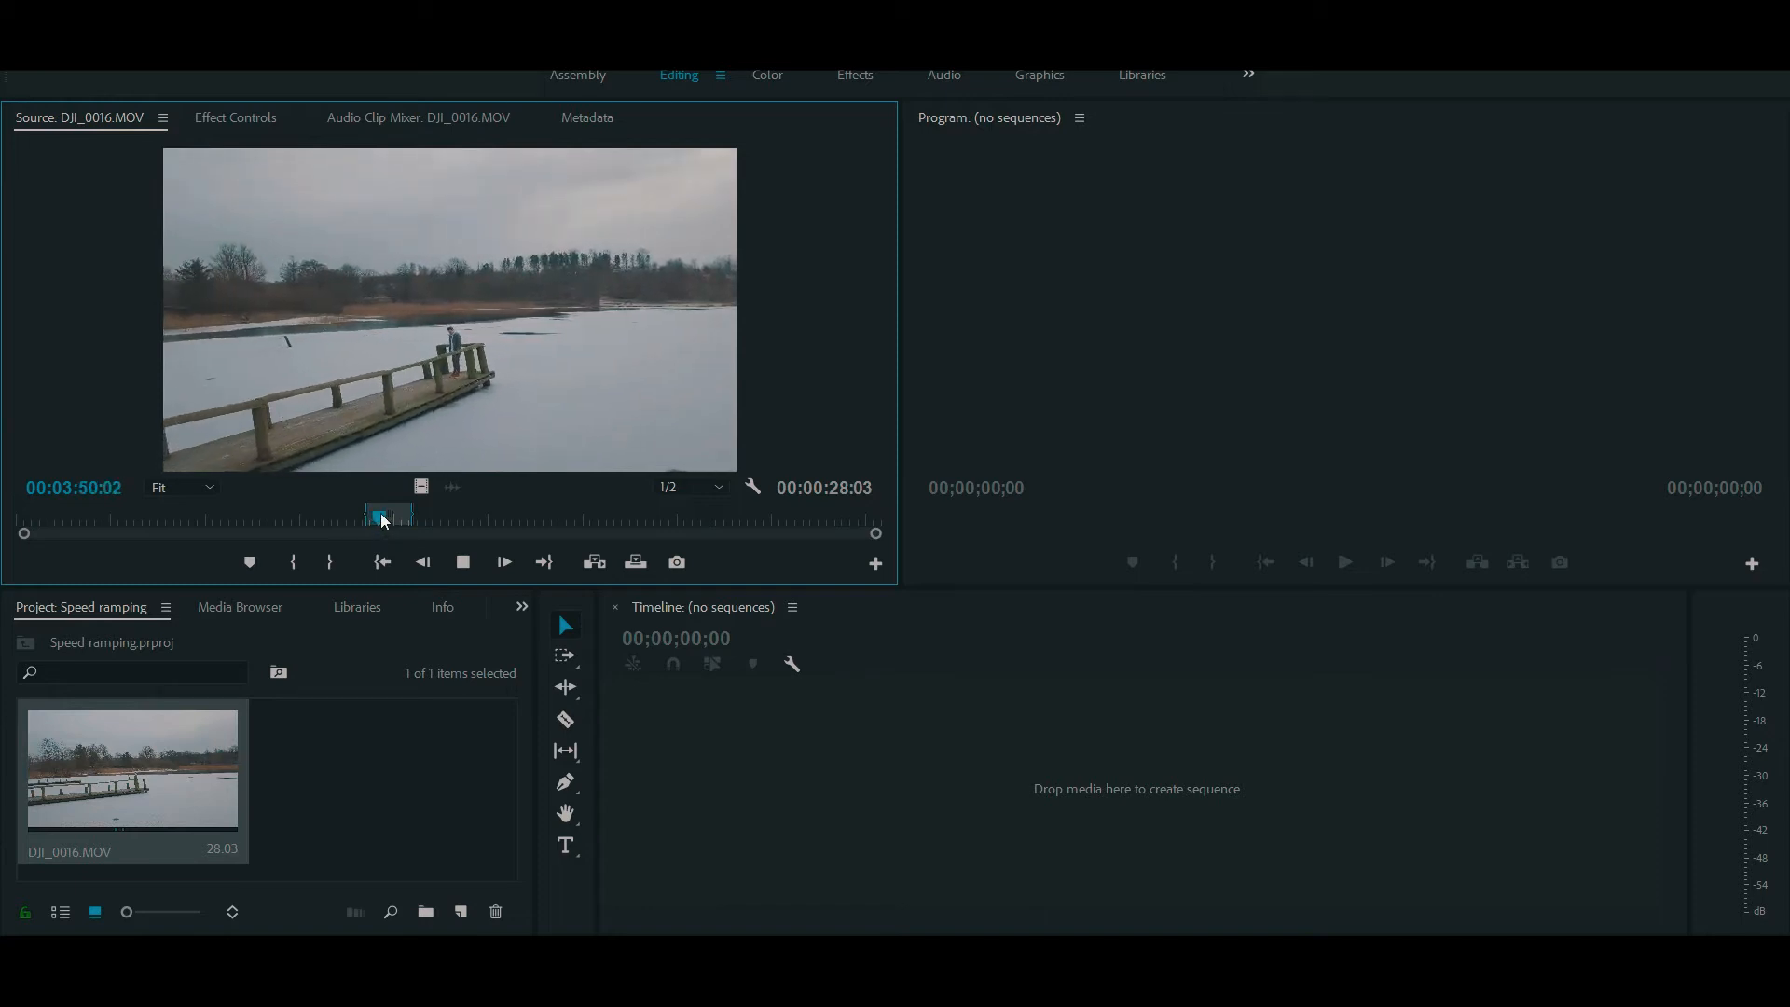
key(space)
- Create a sequence from the marked clip range and display the Time Remapping Speed line on the enlarged V1 clip
drag(143, 765, 1122, 752)
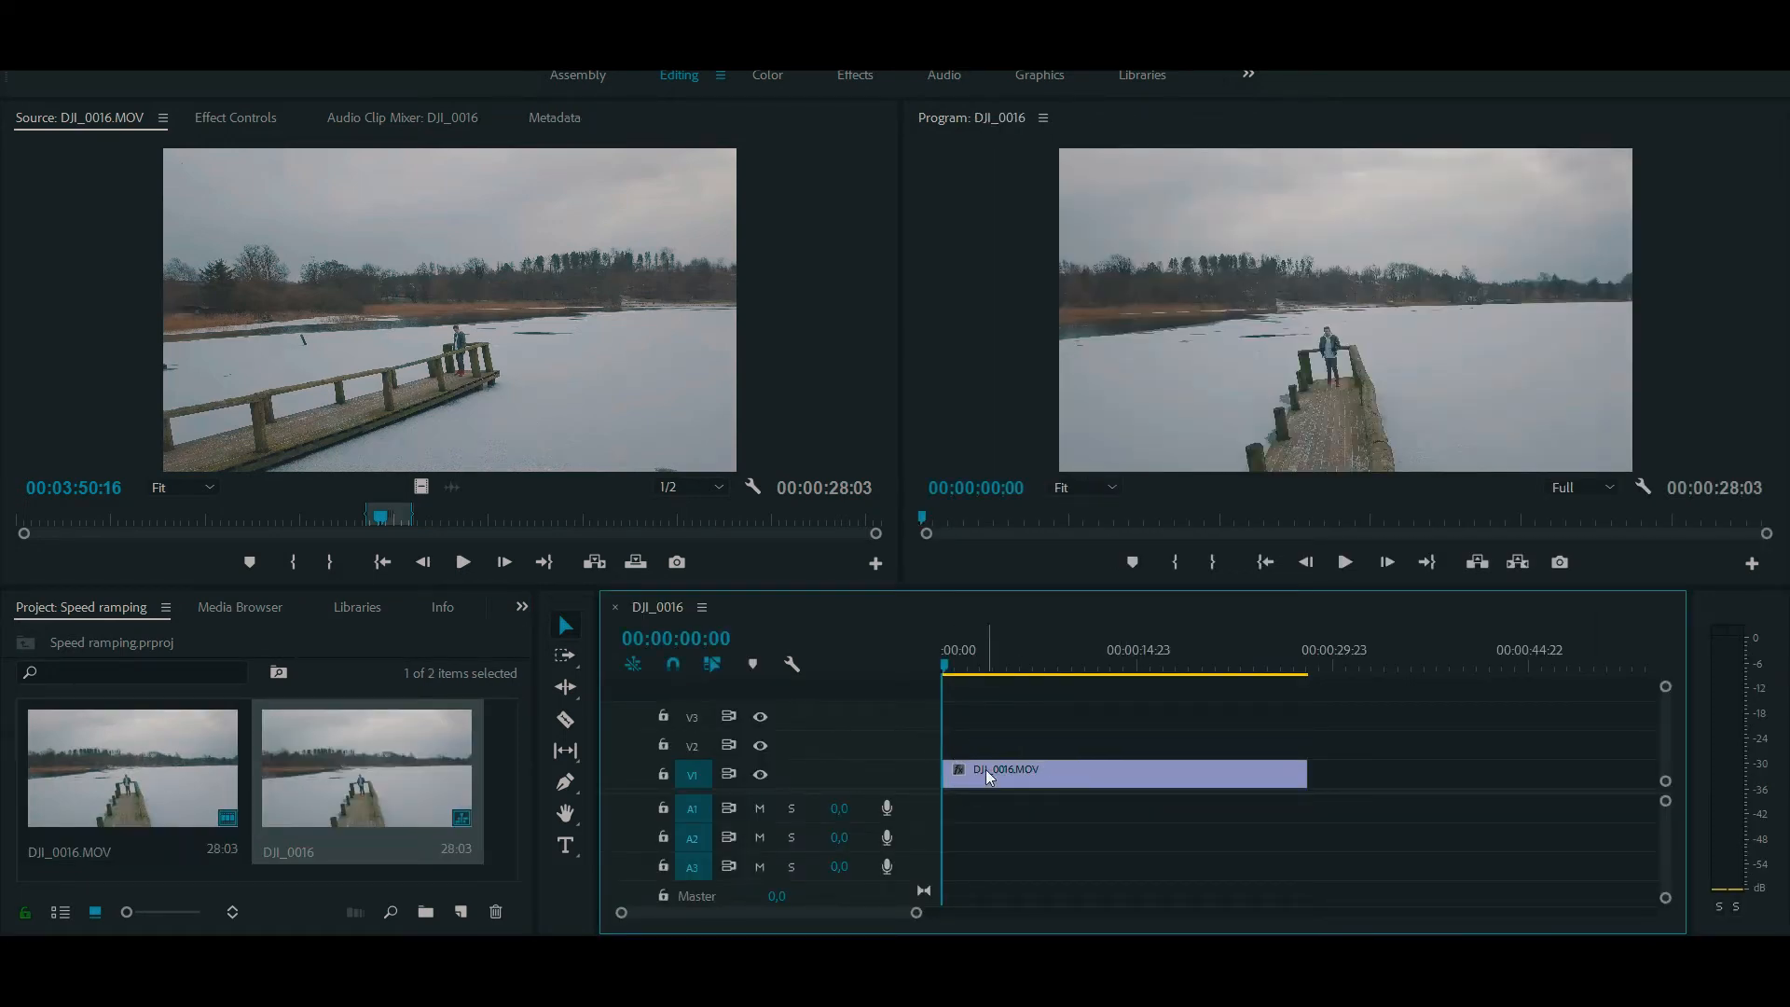
double_click(904, 767)
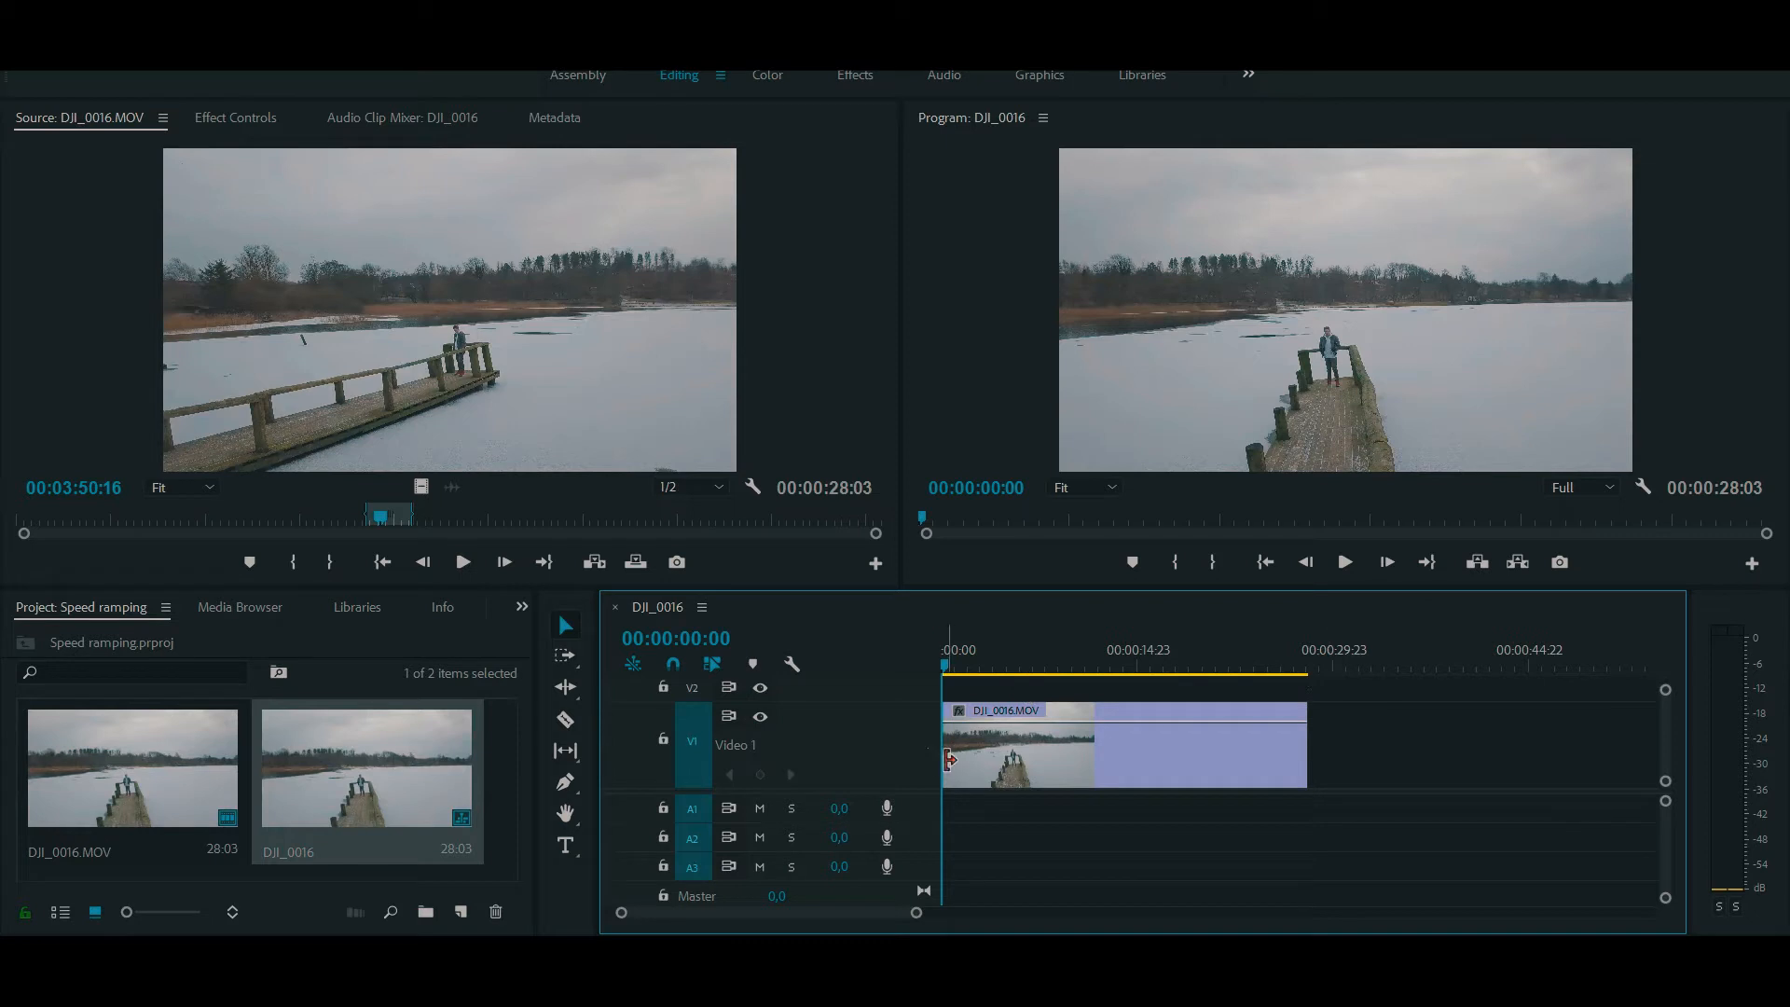
click(959, 712)
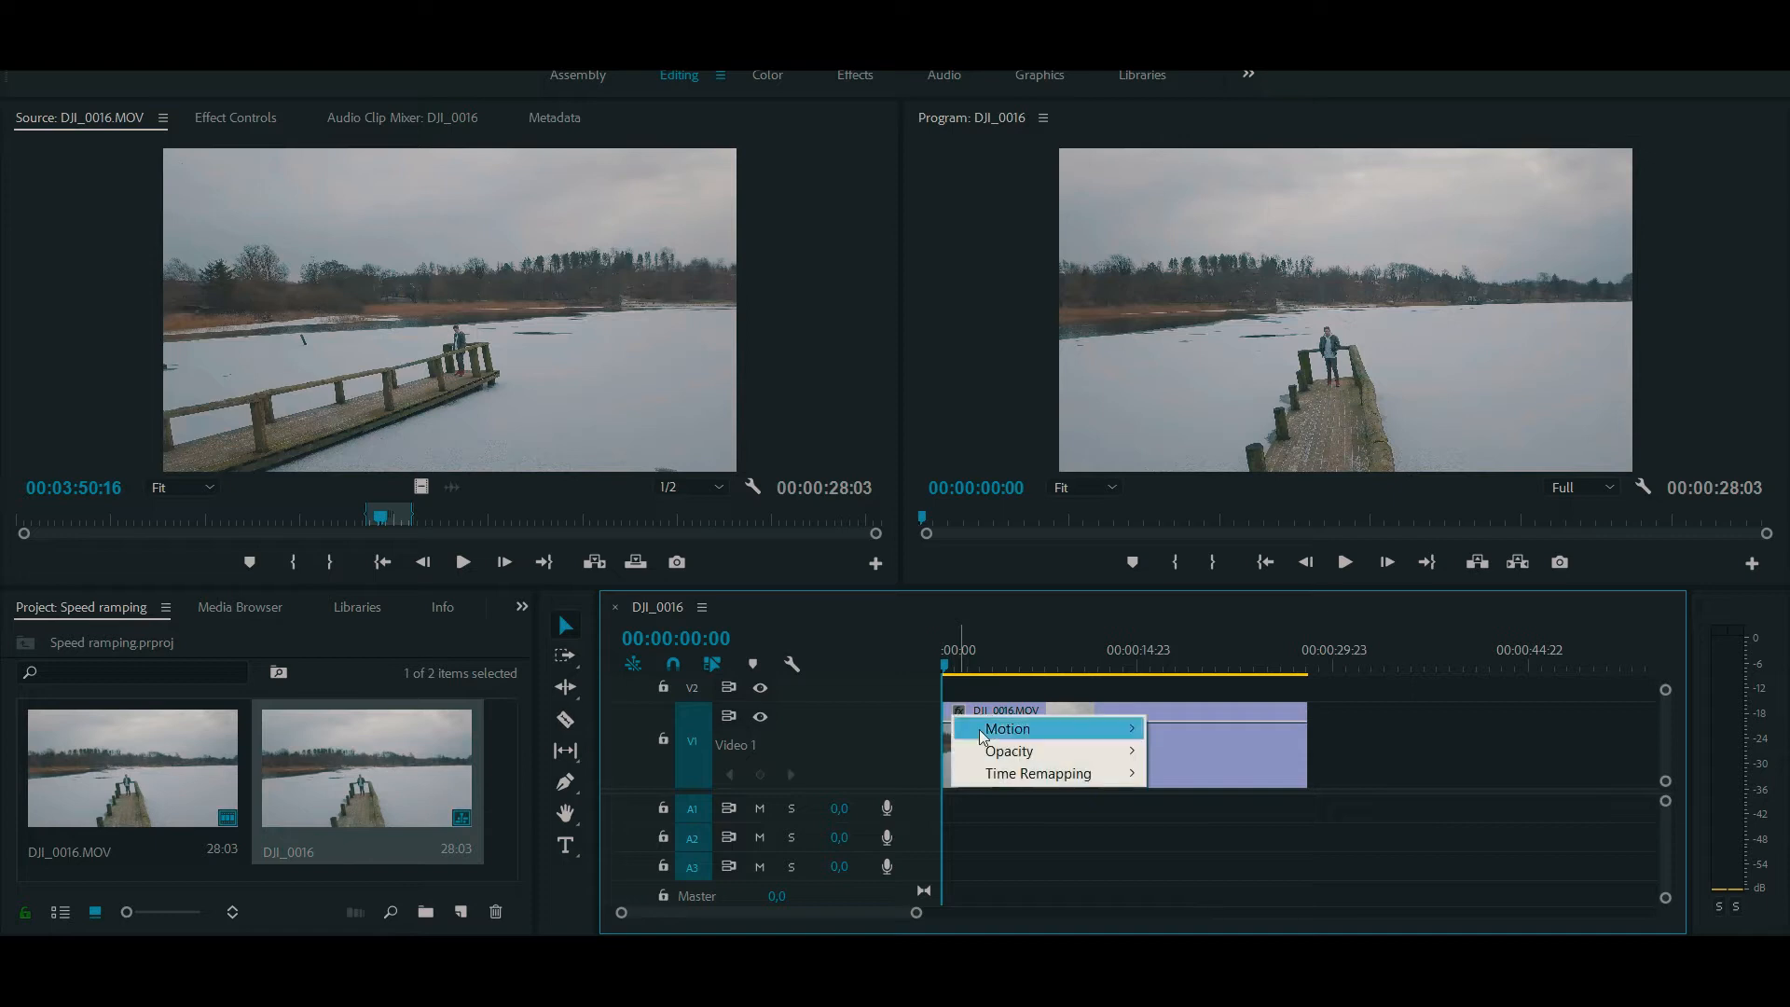
mouse_move(1001, 778)
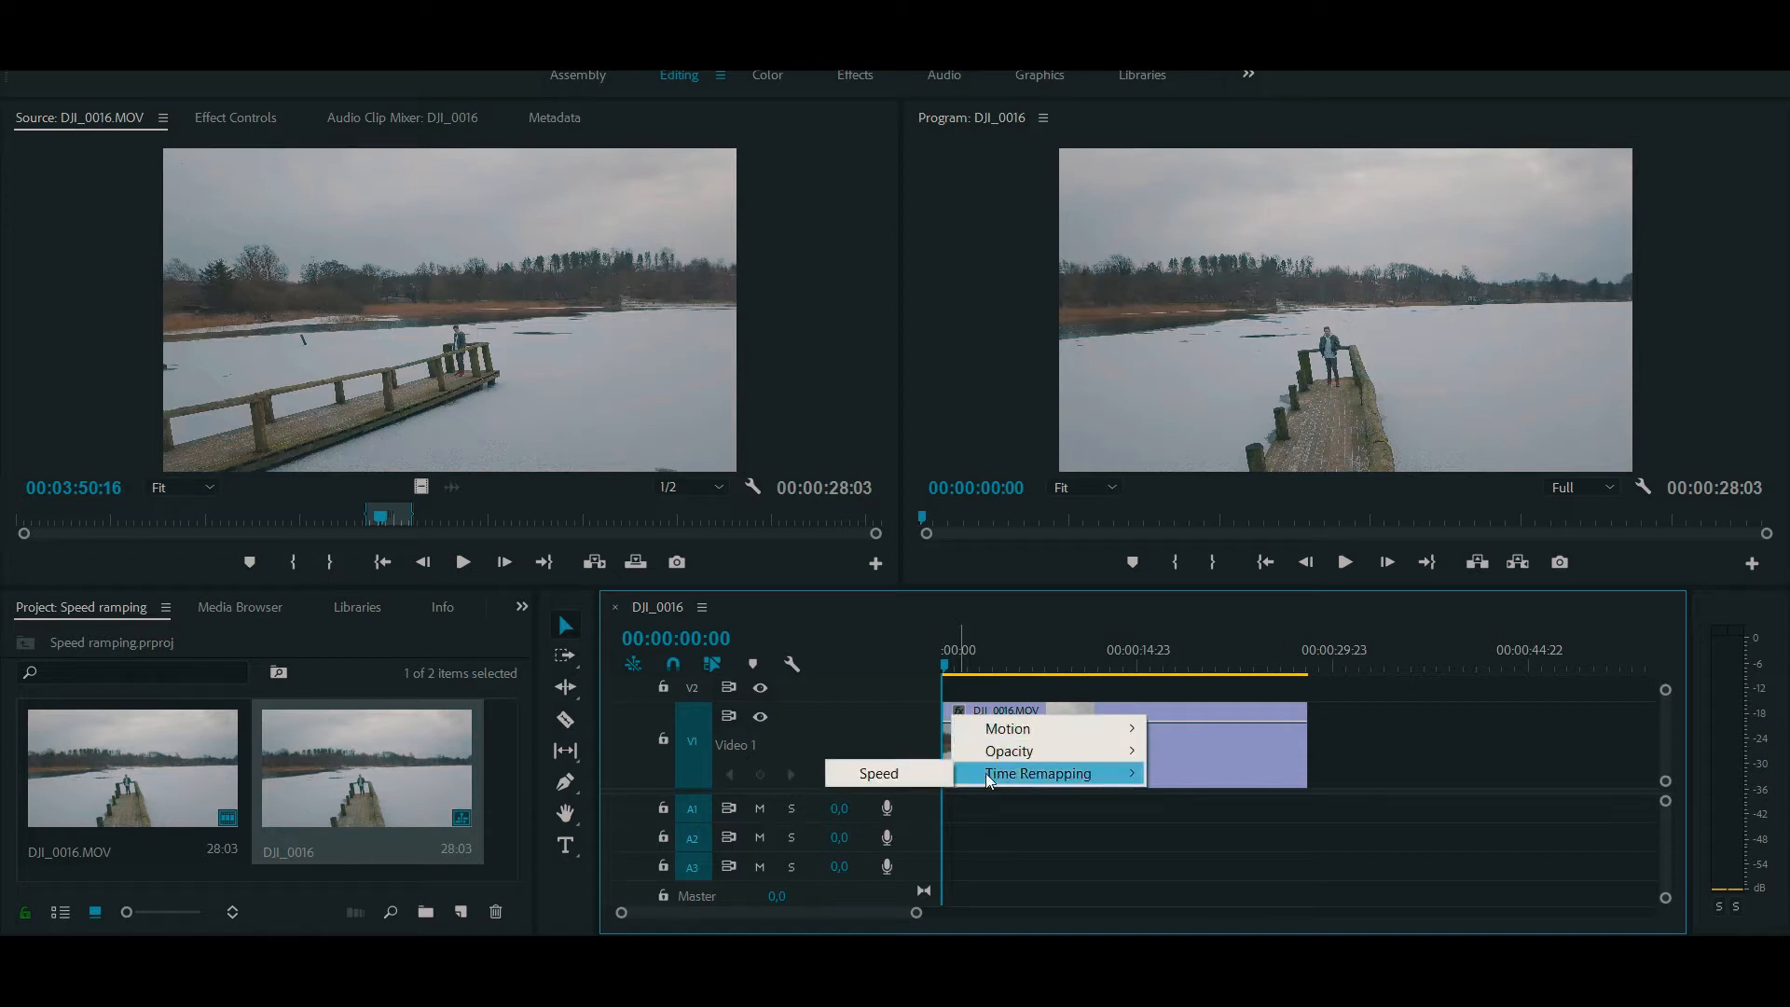
click(938, 769)
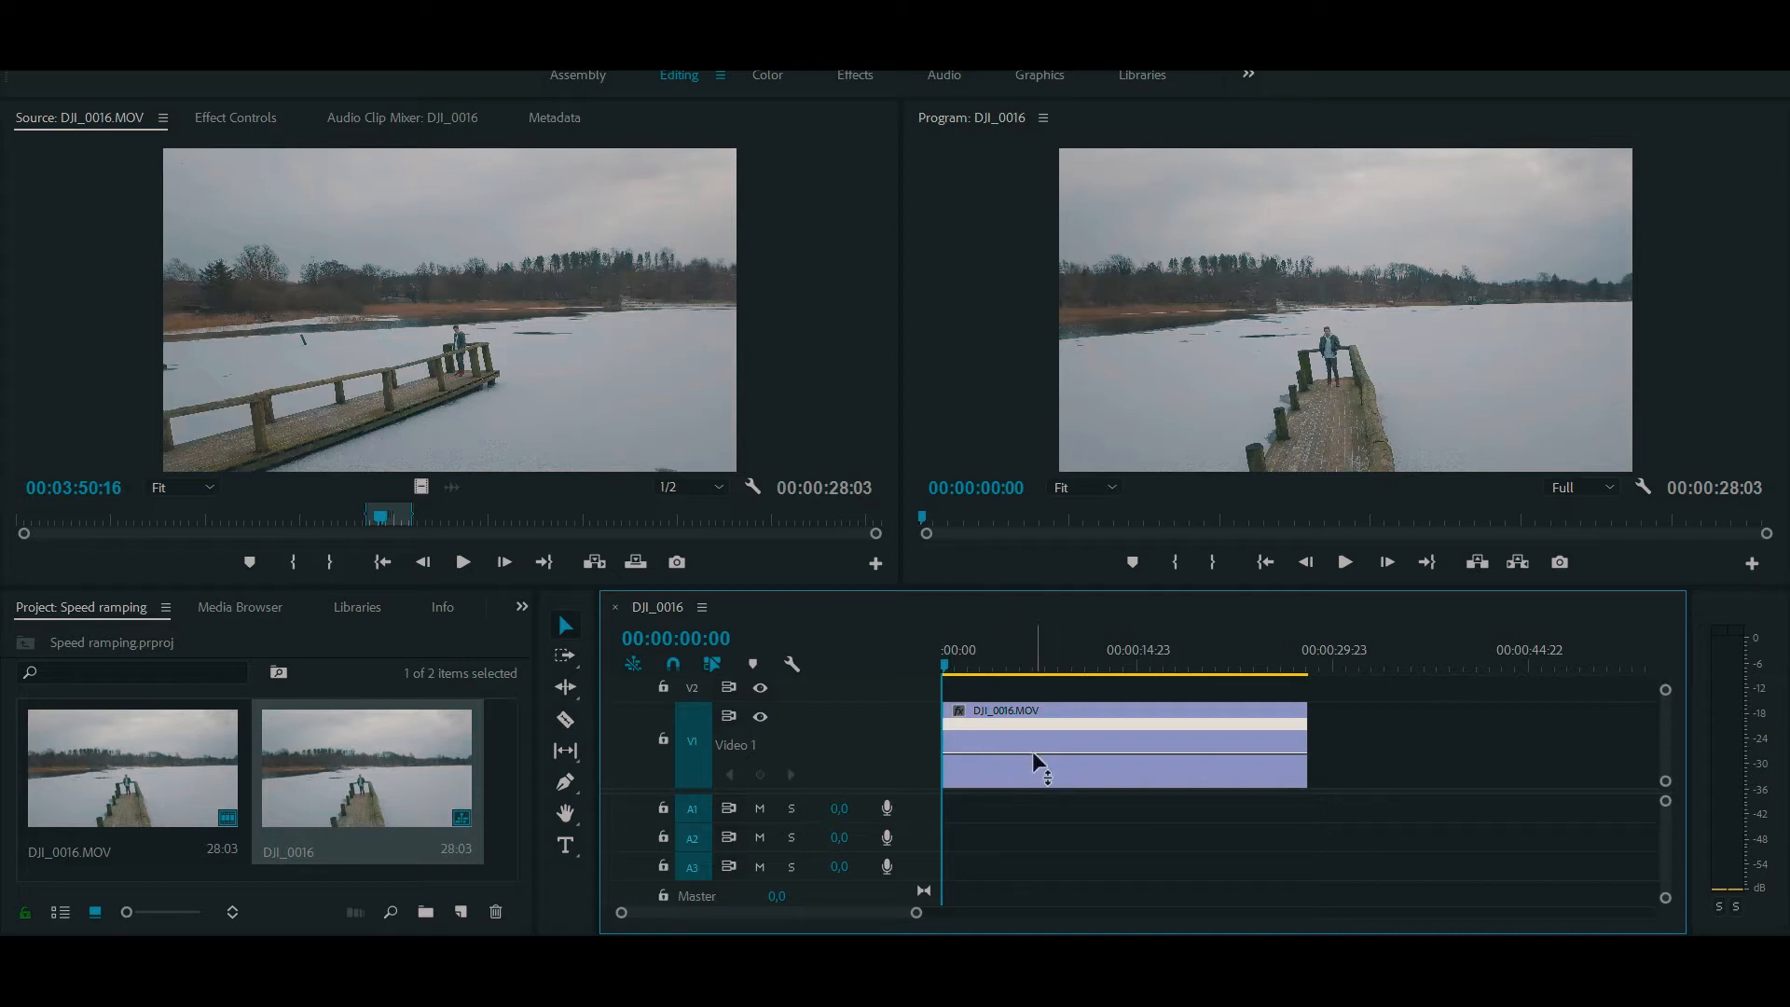
- Add a speed keyframe to the clip at 00:00:03:18 and split it into a gradual ramp
key(p)
click(990, 668)
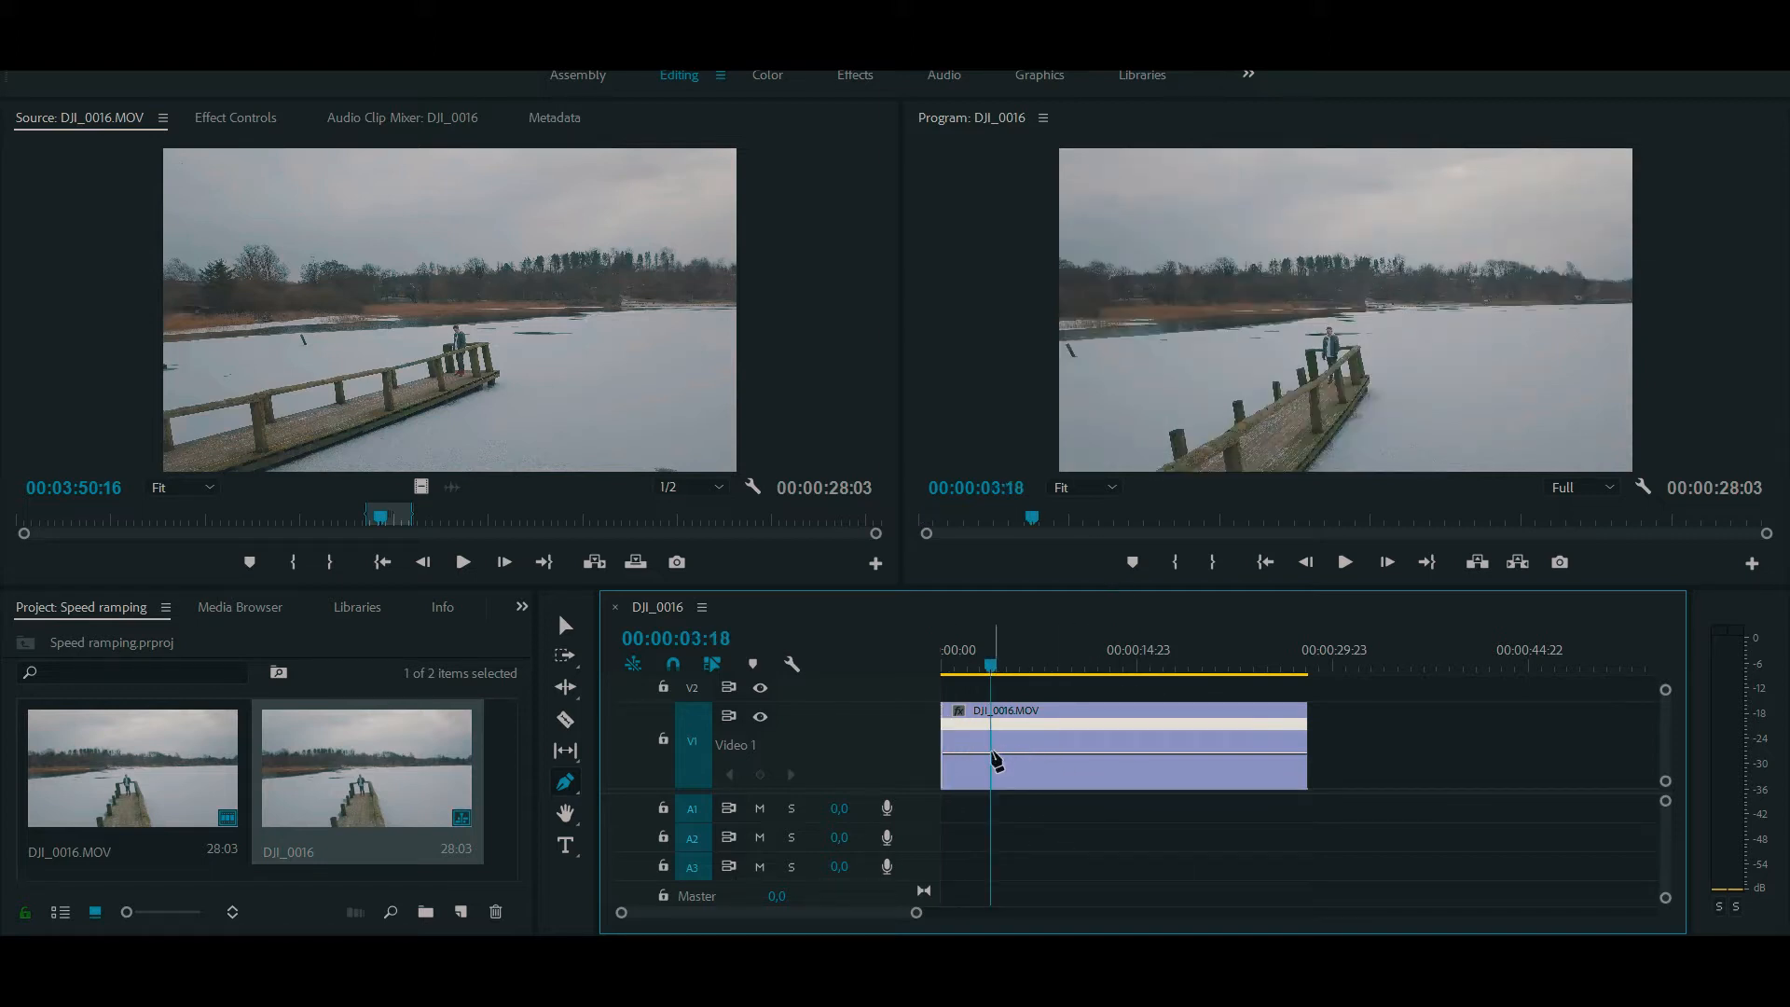
click(991, 751)
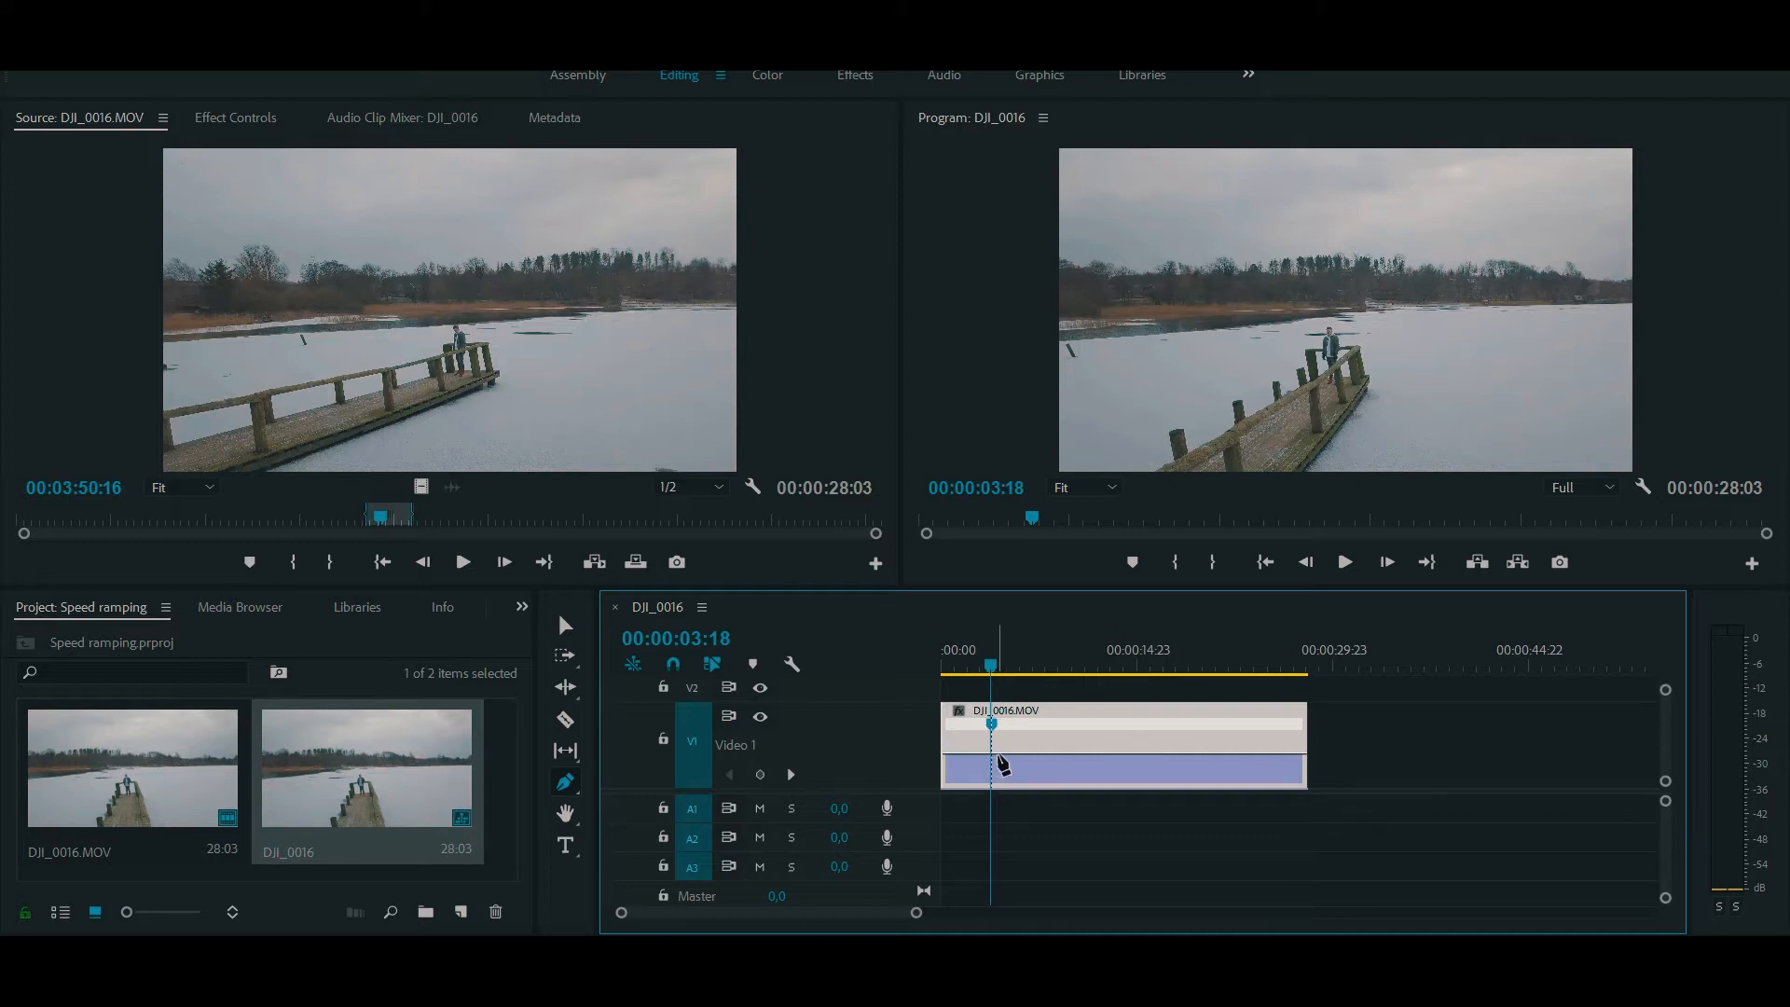
key(v)
drag(991, 725, 1027, 729)
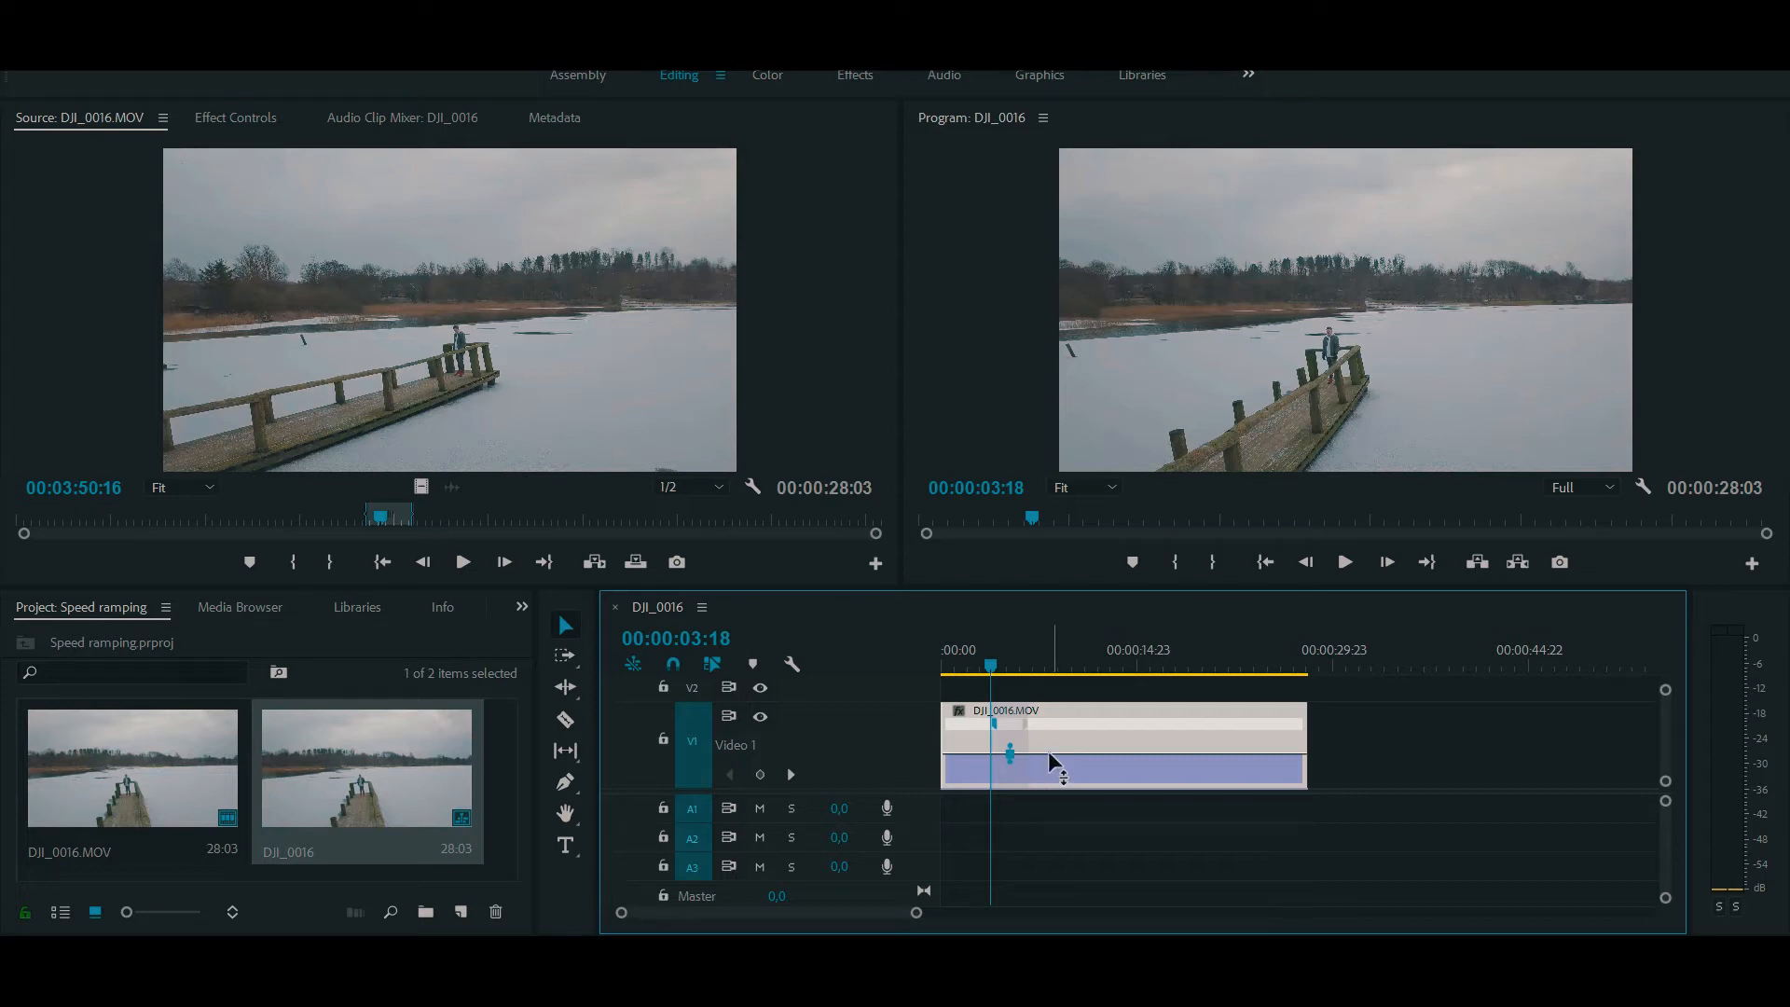
- Raise the clip's speed following the ramp until the sequence lasts about 6 seconds 14 frames
click(1023, 741)
drag(1048, 741, 1048, 736)
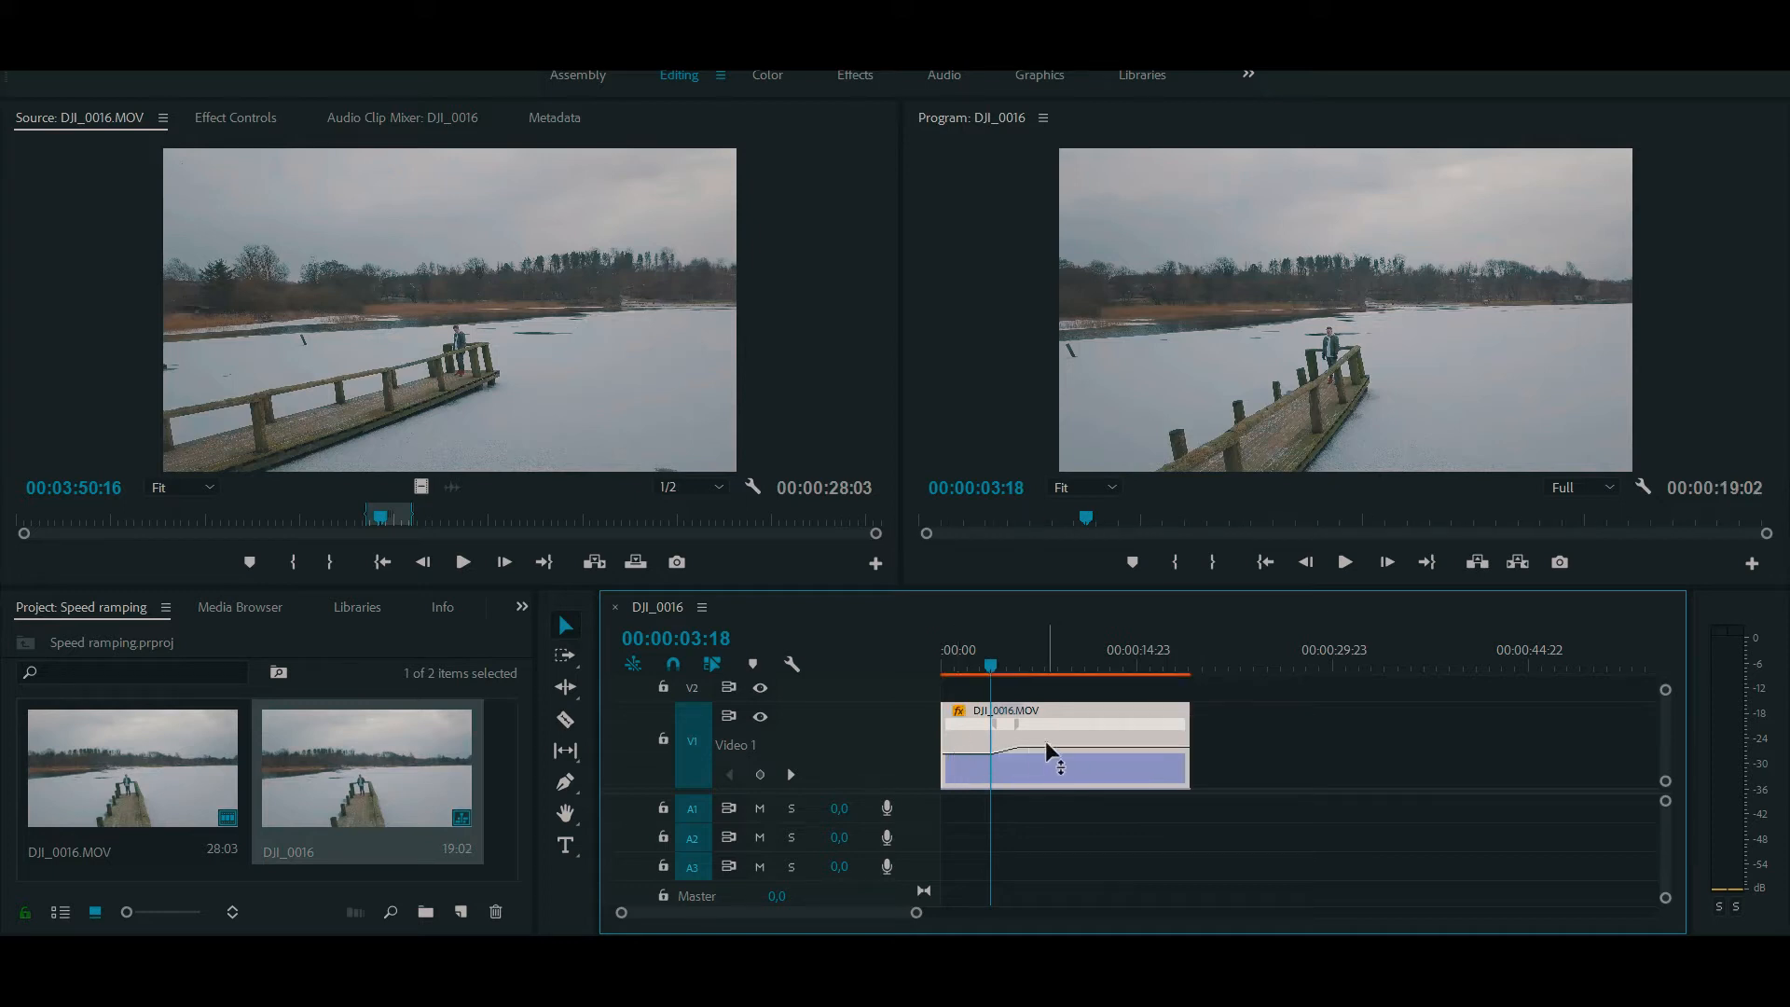
drag(1046, 736, 1042, 725)
drag(1042, 611, 1035, 334)
drag(1013, 742, 1006, 708)
- Add a second speed keyframe in the sped-up section at 00:00:06:06, near the end of the clip
click(1007, 668)
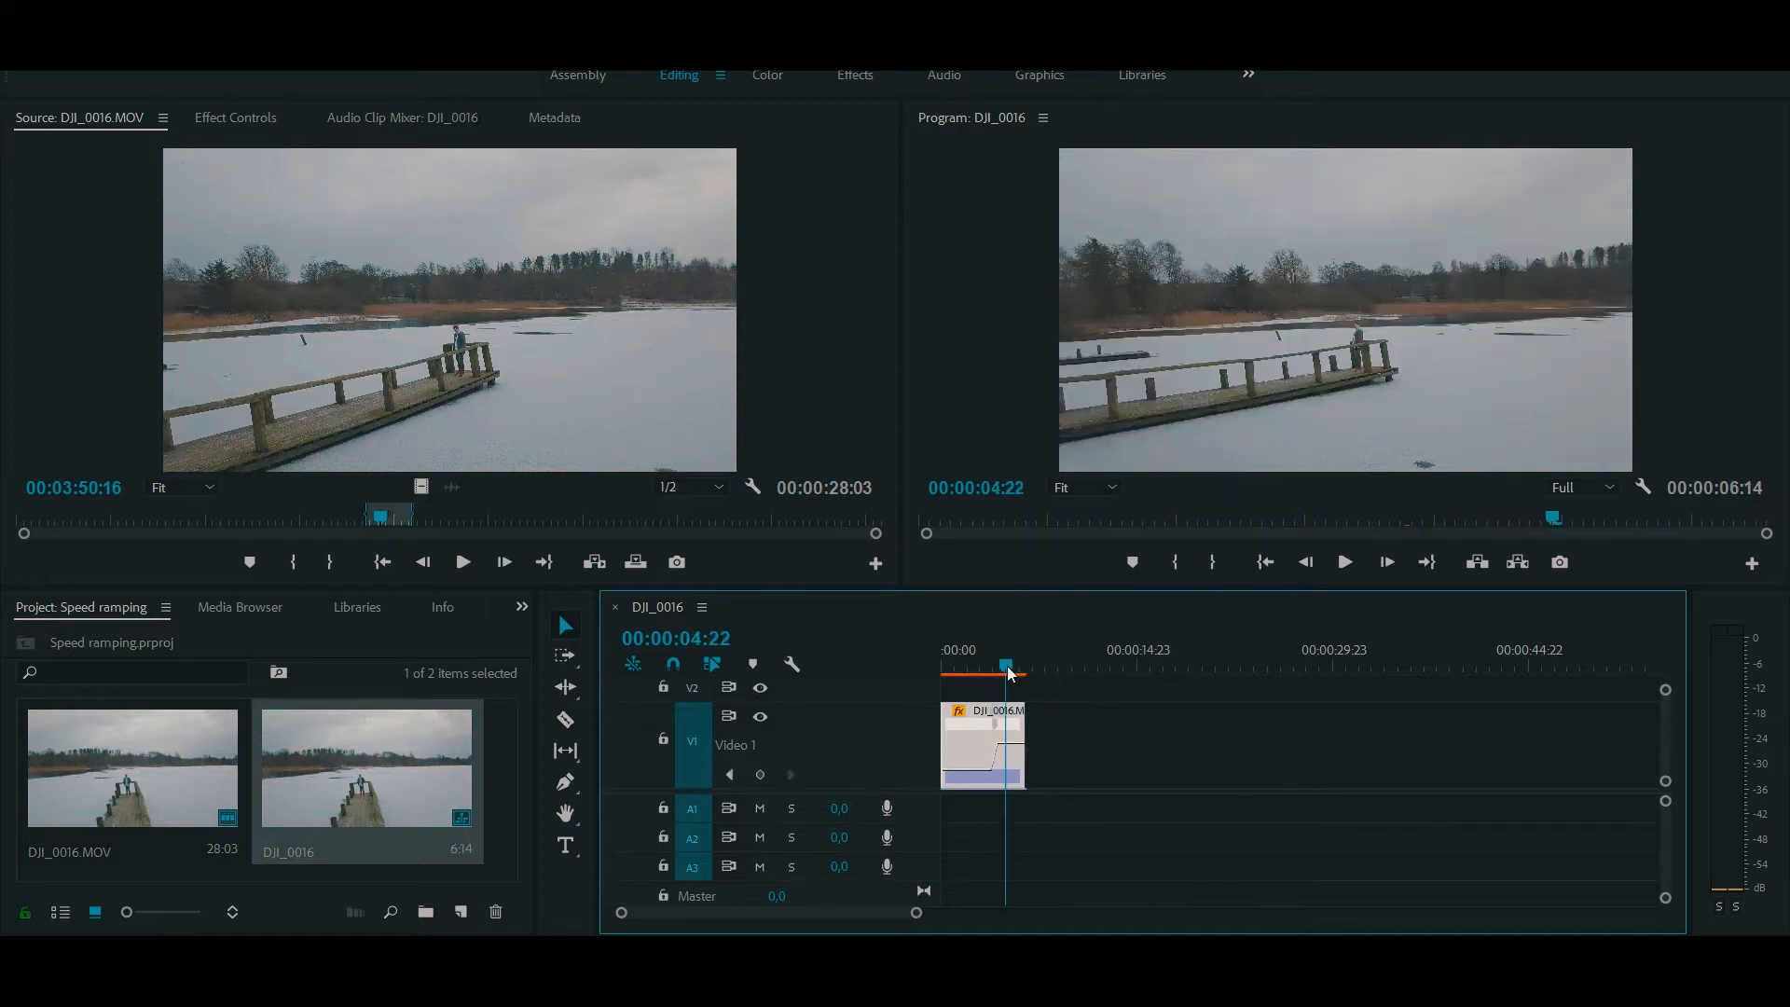
key(=)
key(=)
key(=)
key(p)
drag(1316, 673, 1333, 670)
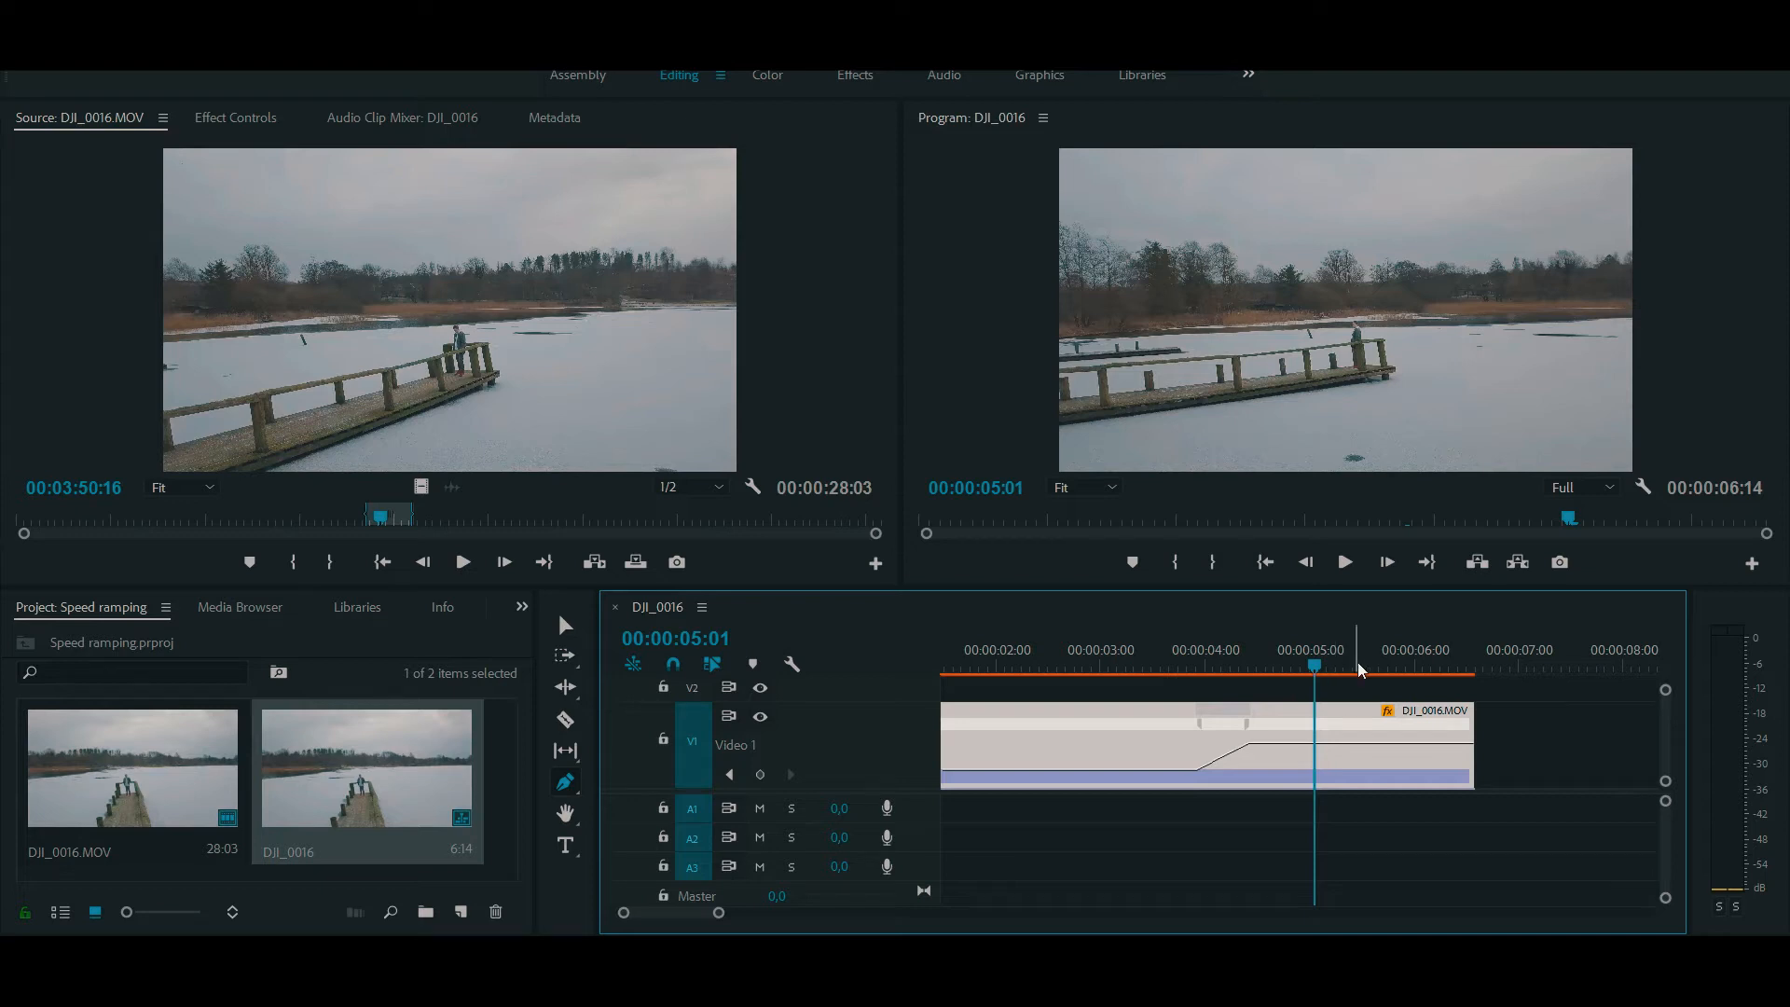
click(1363, 670)
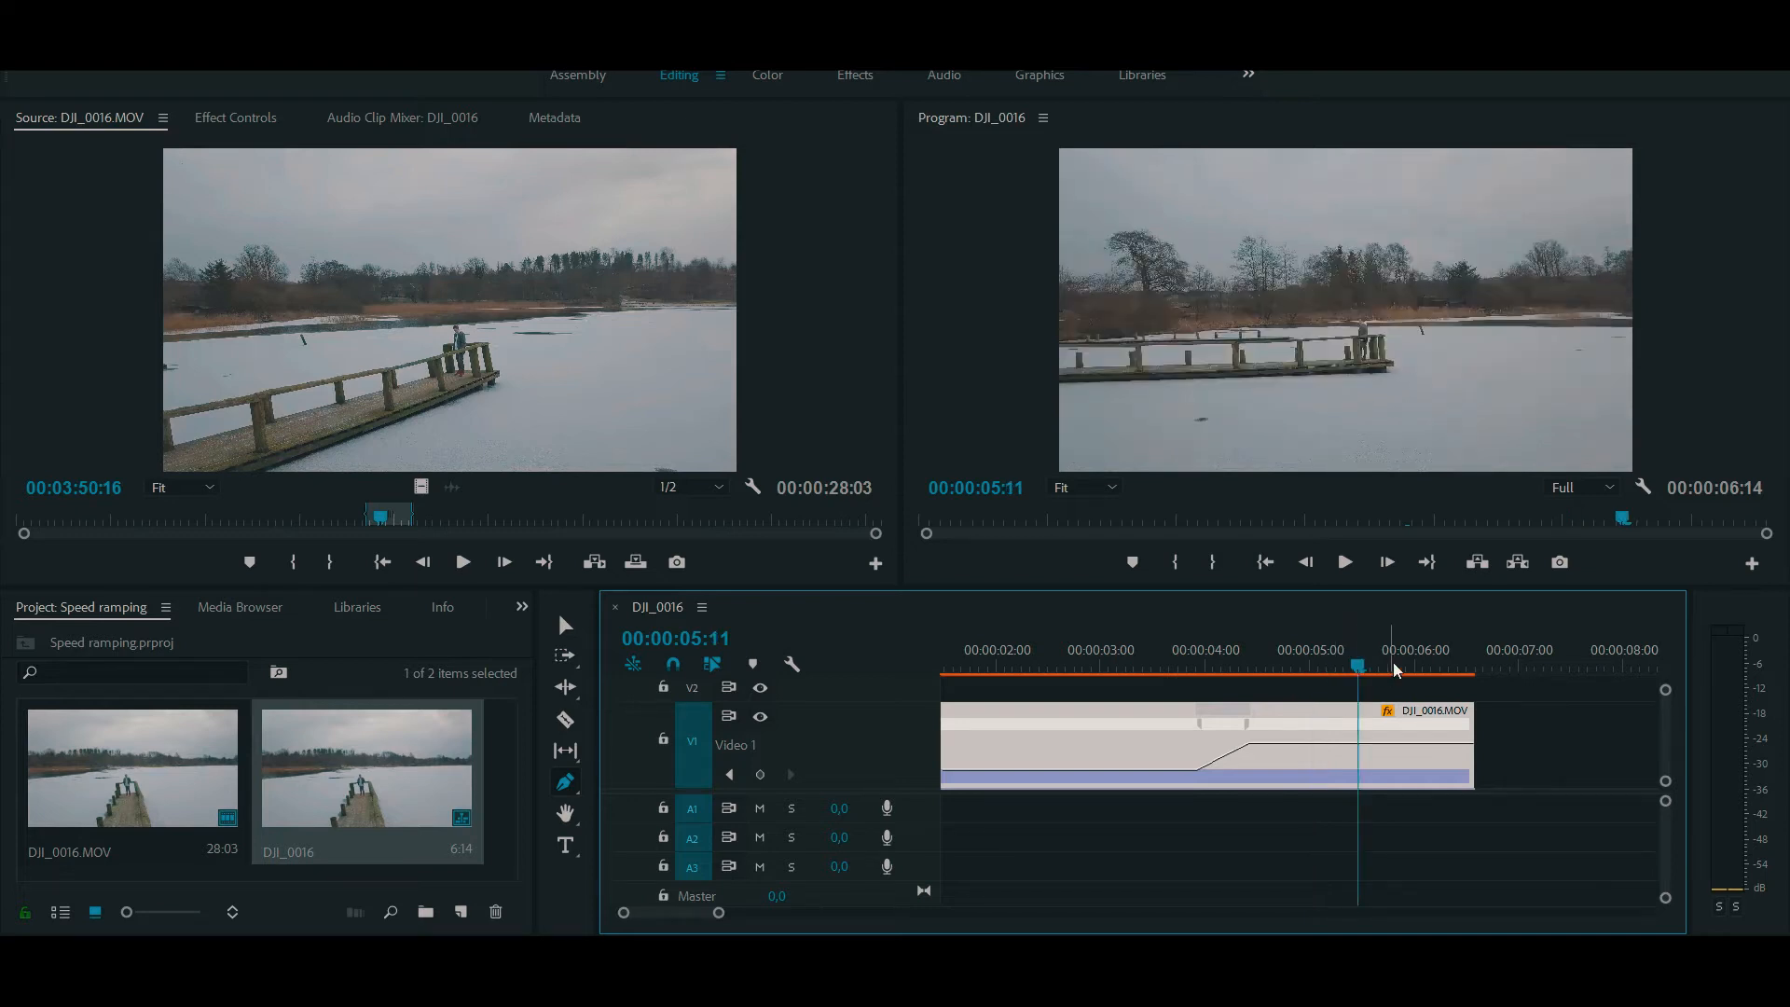
click(1394, 669)
click(1415, 672)
click(1437, 670)
click(1443, 746)
- Split the second speed keyframe into a downward ramp and lower the section following it to the clip's starting speed
key(v)
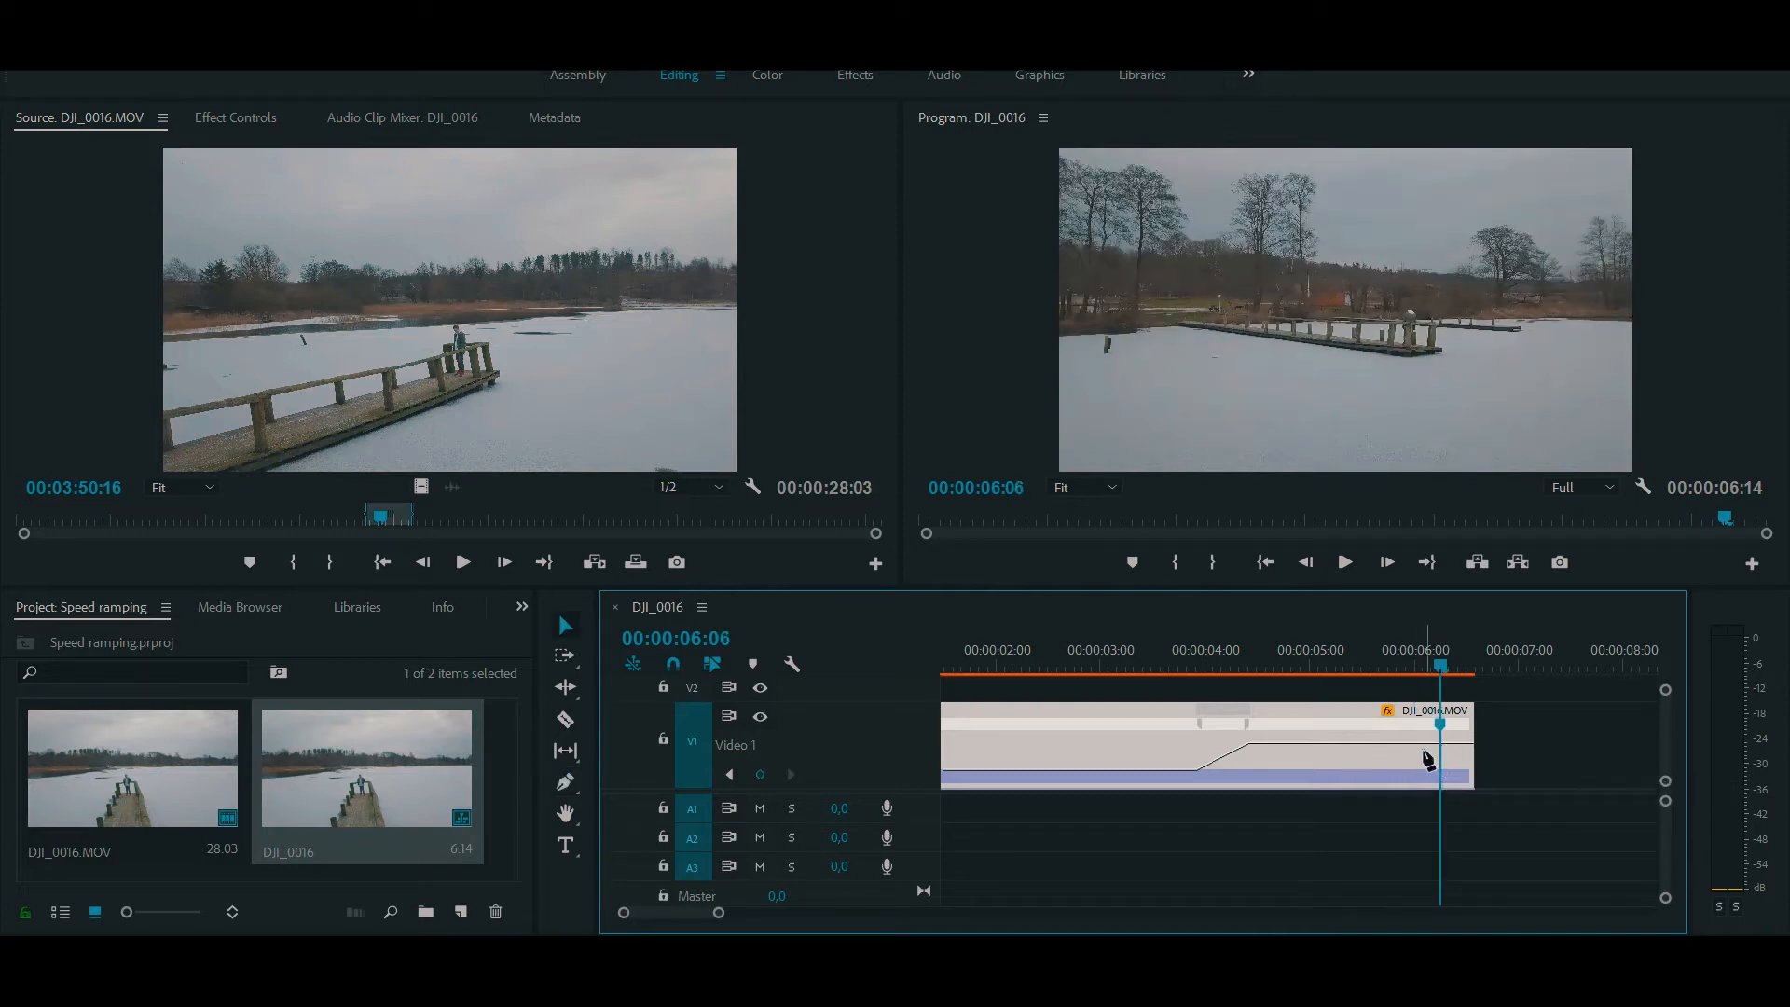
drag(1443, 733, 1475, 772)
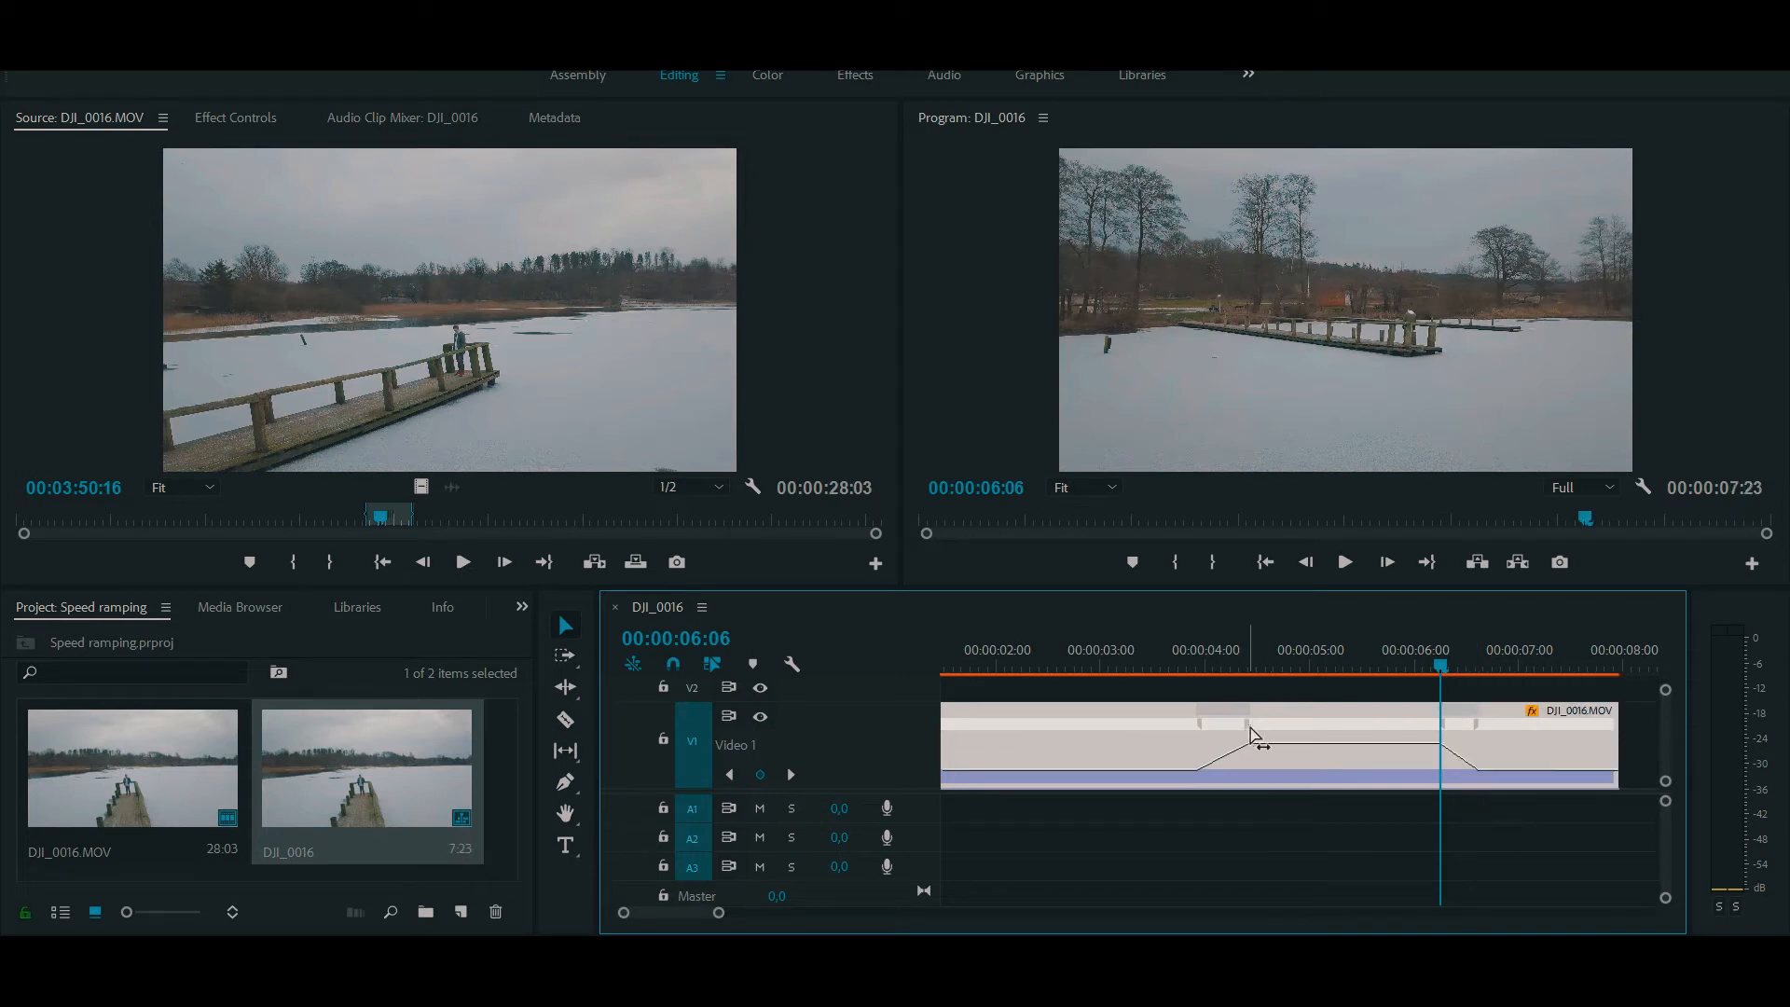
mouse_move(1448, 739)
mouse_down()
mouse_move(1370, 731)
mouse_move(1487, 743)
mouse_move(1370, 731)
mouse_move(1436, 736)
mouse_up()
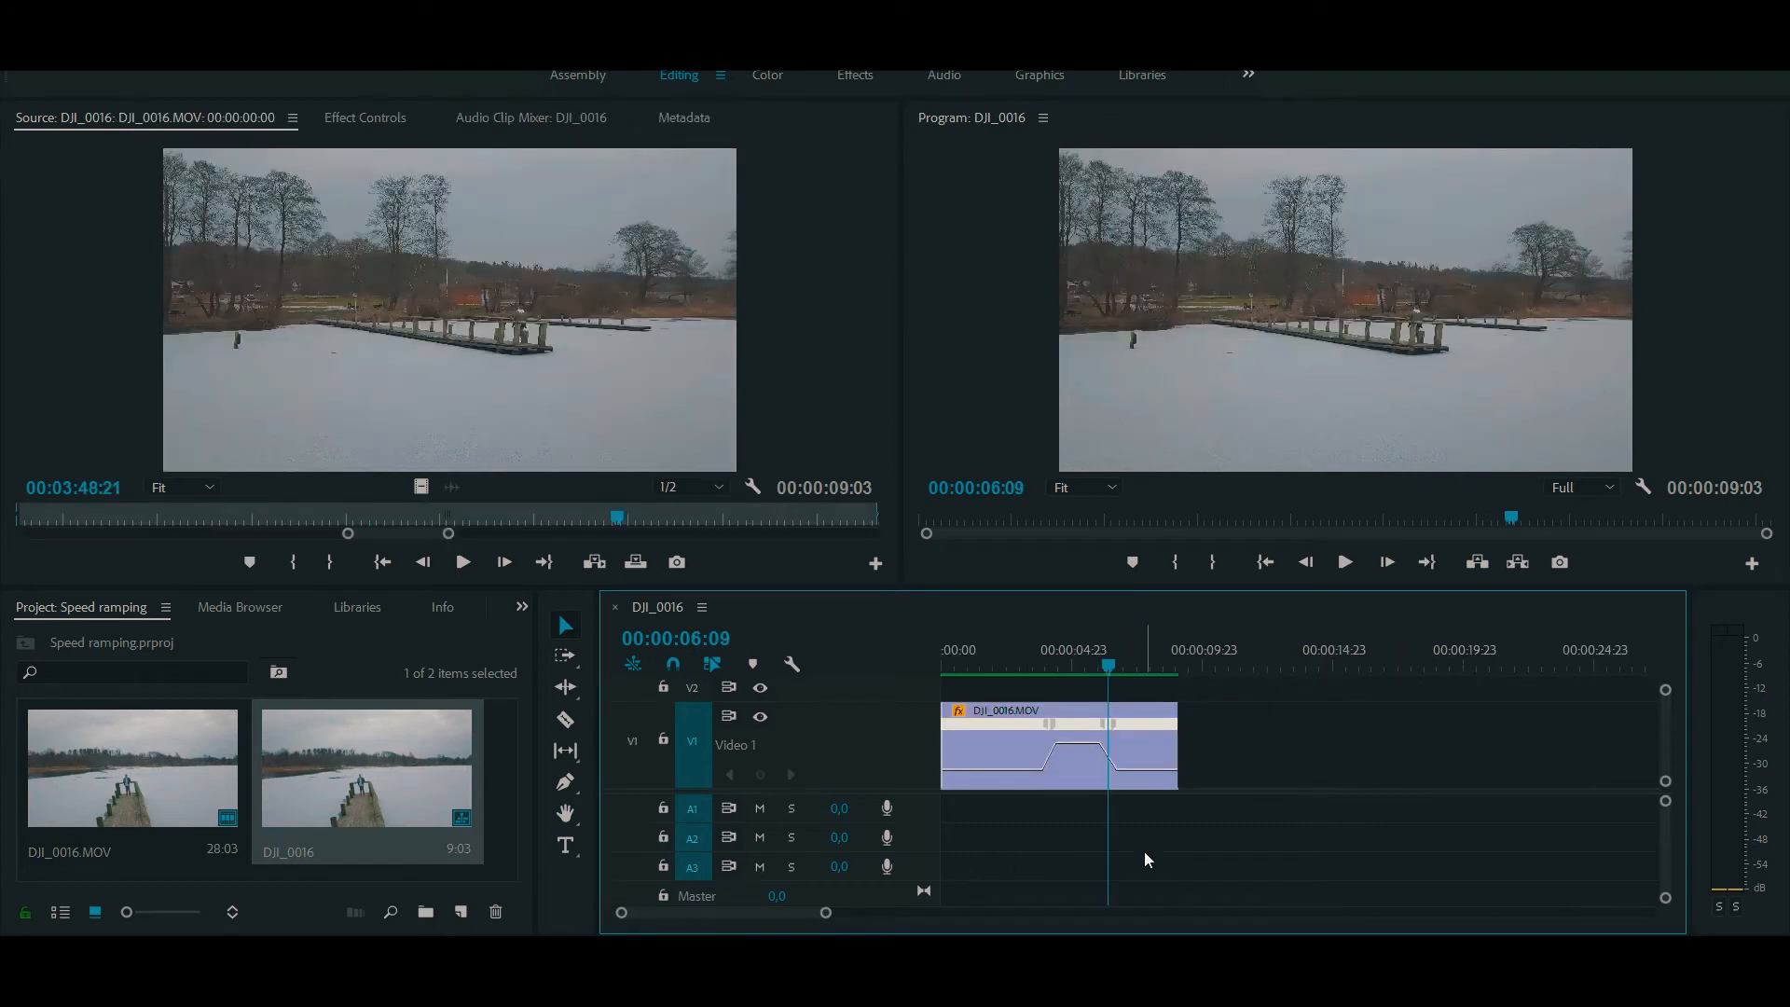
- Smooth the downward speed ramp into a curve with its Bezier handle
key(equal)
key(equal)
key(equal)
key(equal)
key(equal)
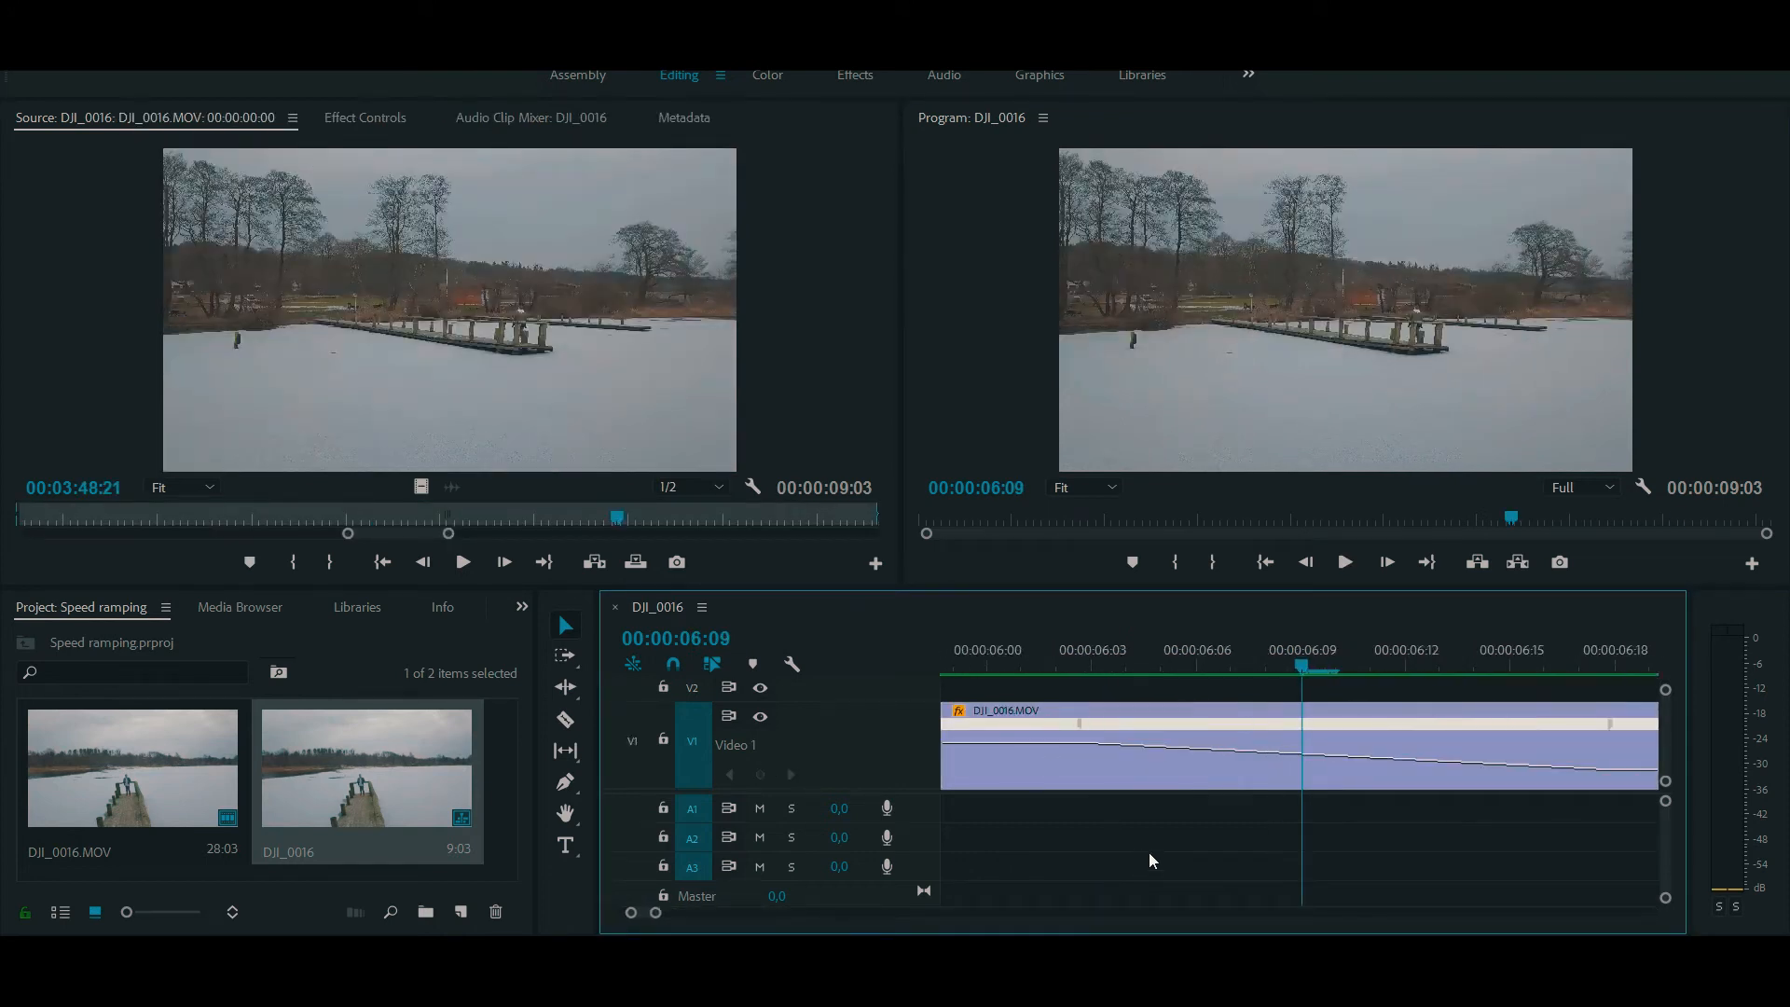
click(1077, 719)
drag(1345, 765, 1408, 768)
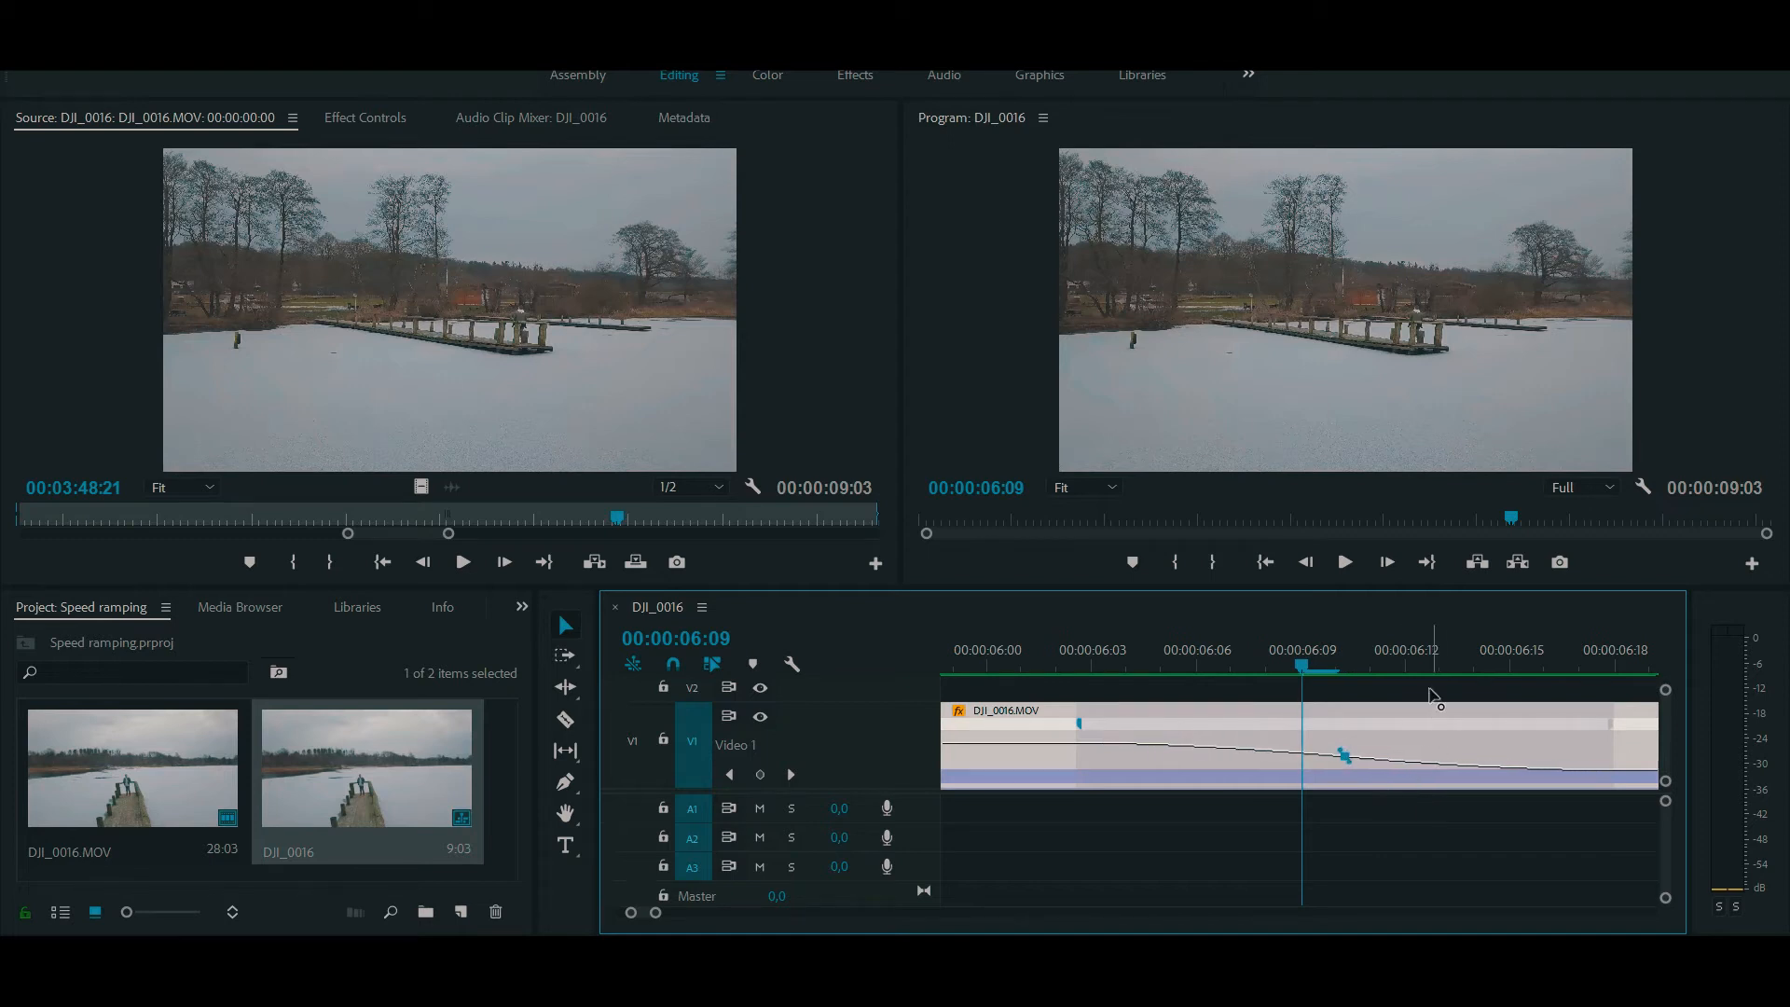
- Smooth the first, upward speed ramp into a curve as well
key(minus)
key(minus)
key(minus)
key(minus)
key(minus)
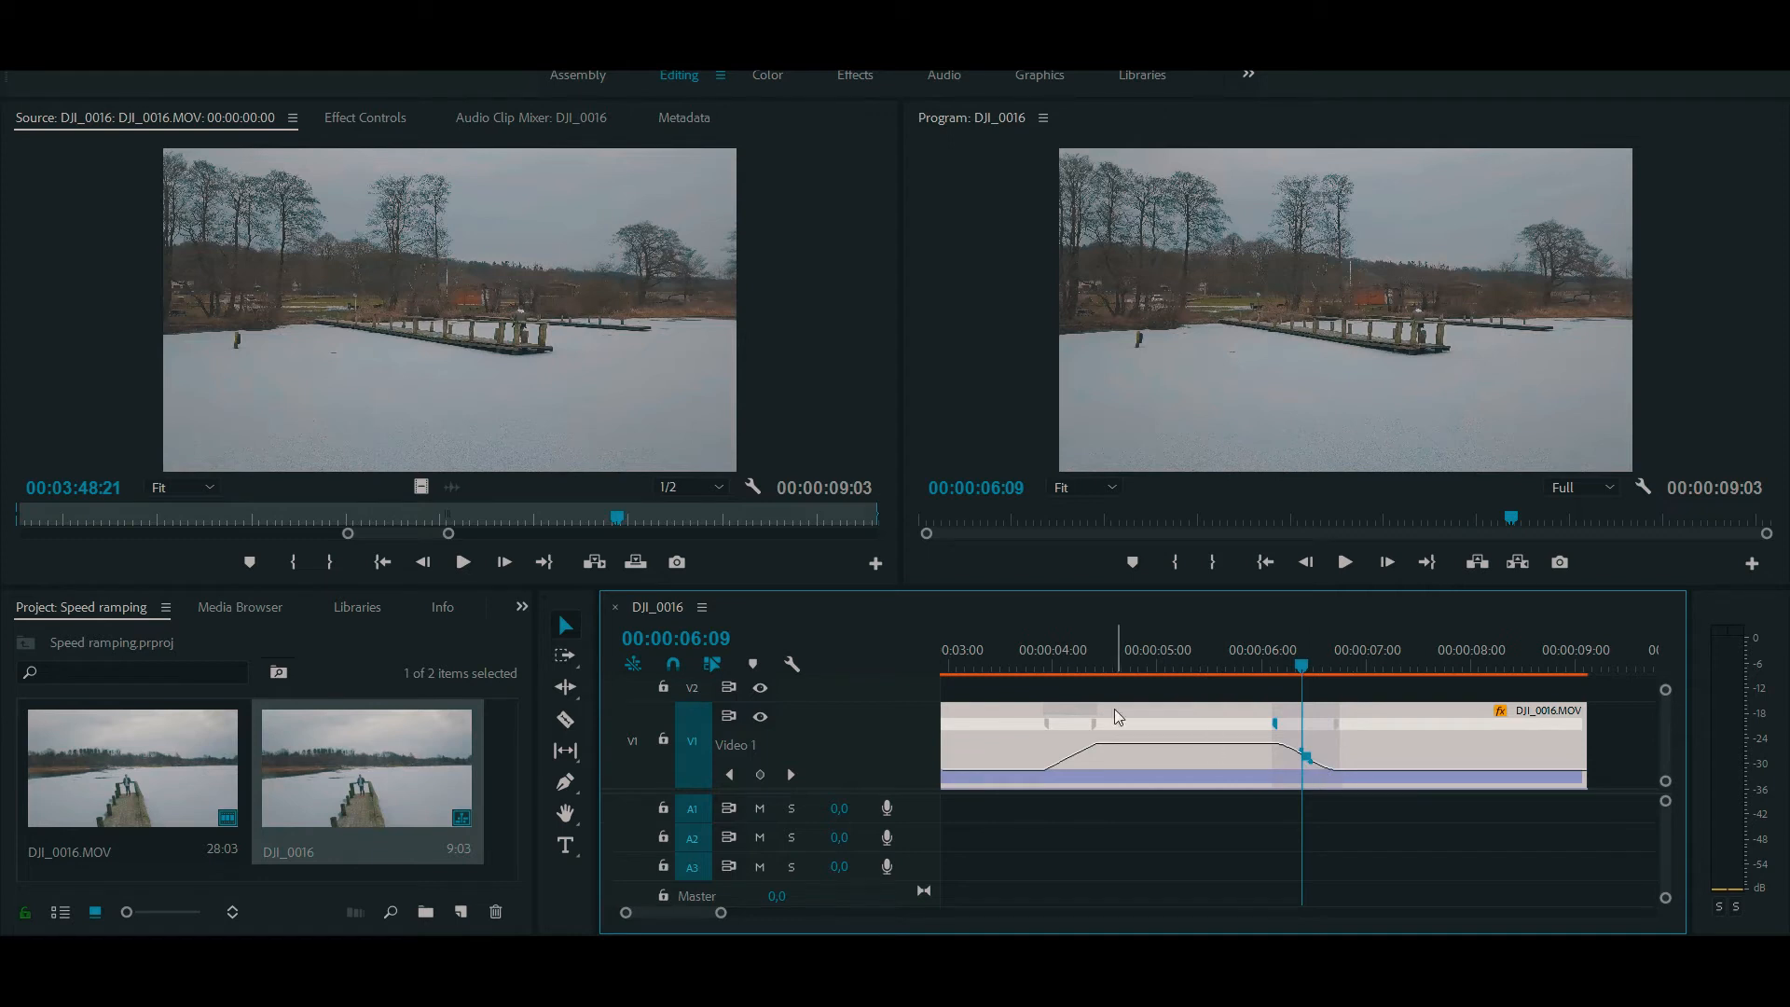
click(1072, 760)
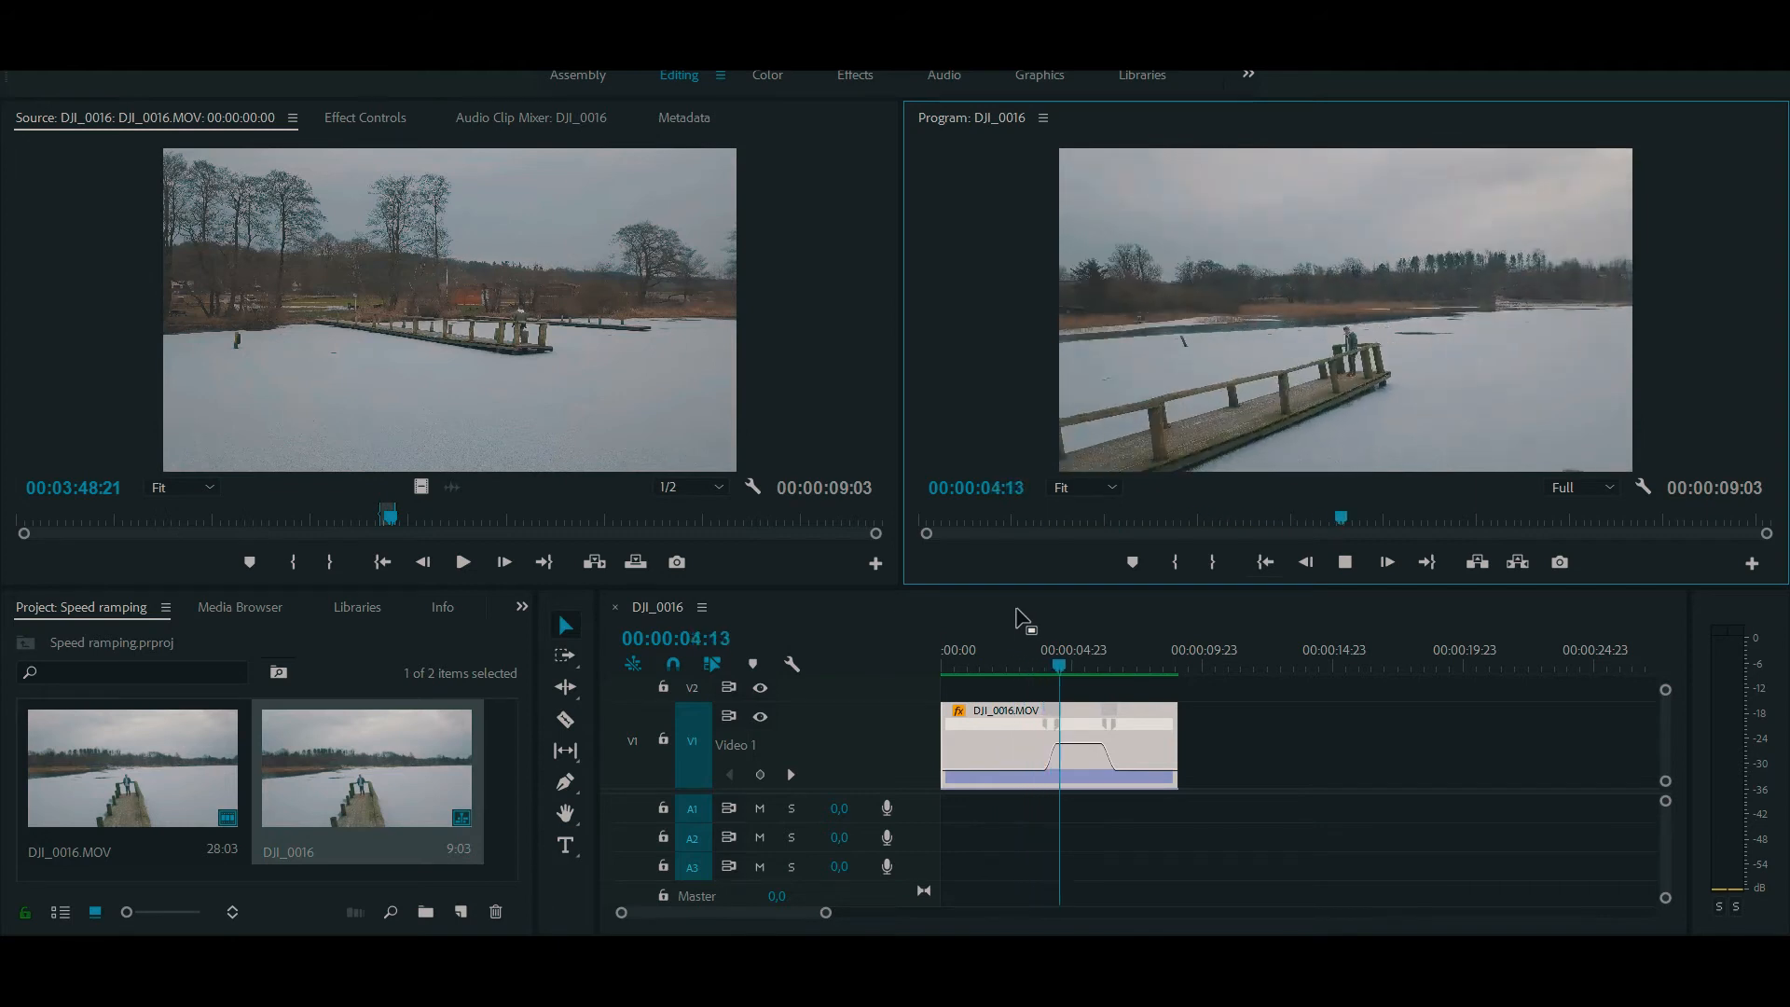
- Play the clip from 00:00:03:02 and cut it midway through the upward speed ramp
click(1022, 663)
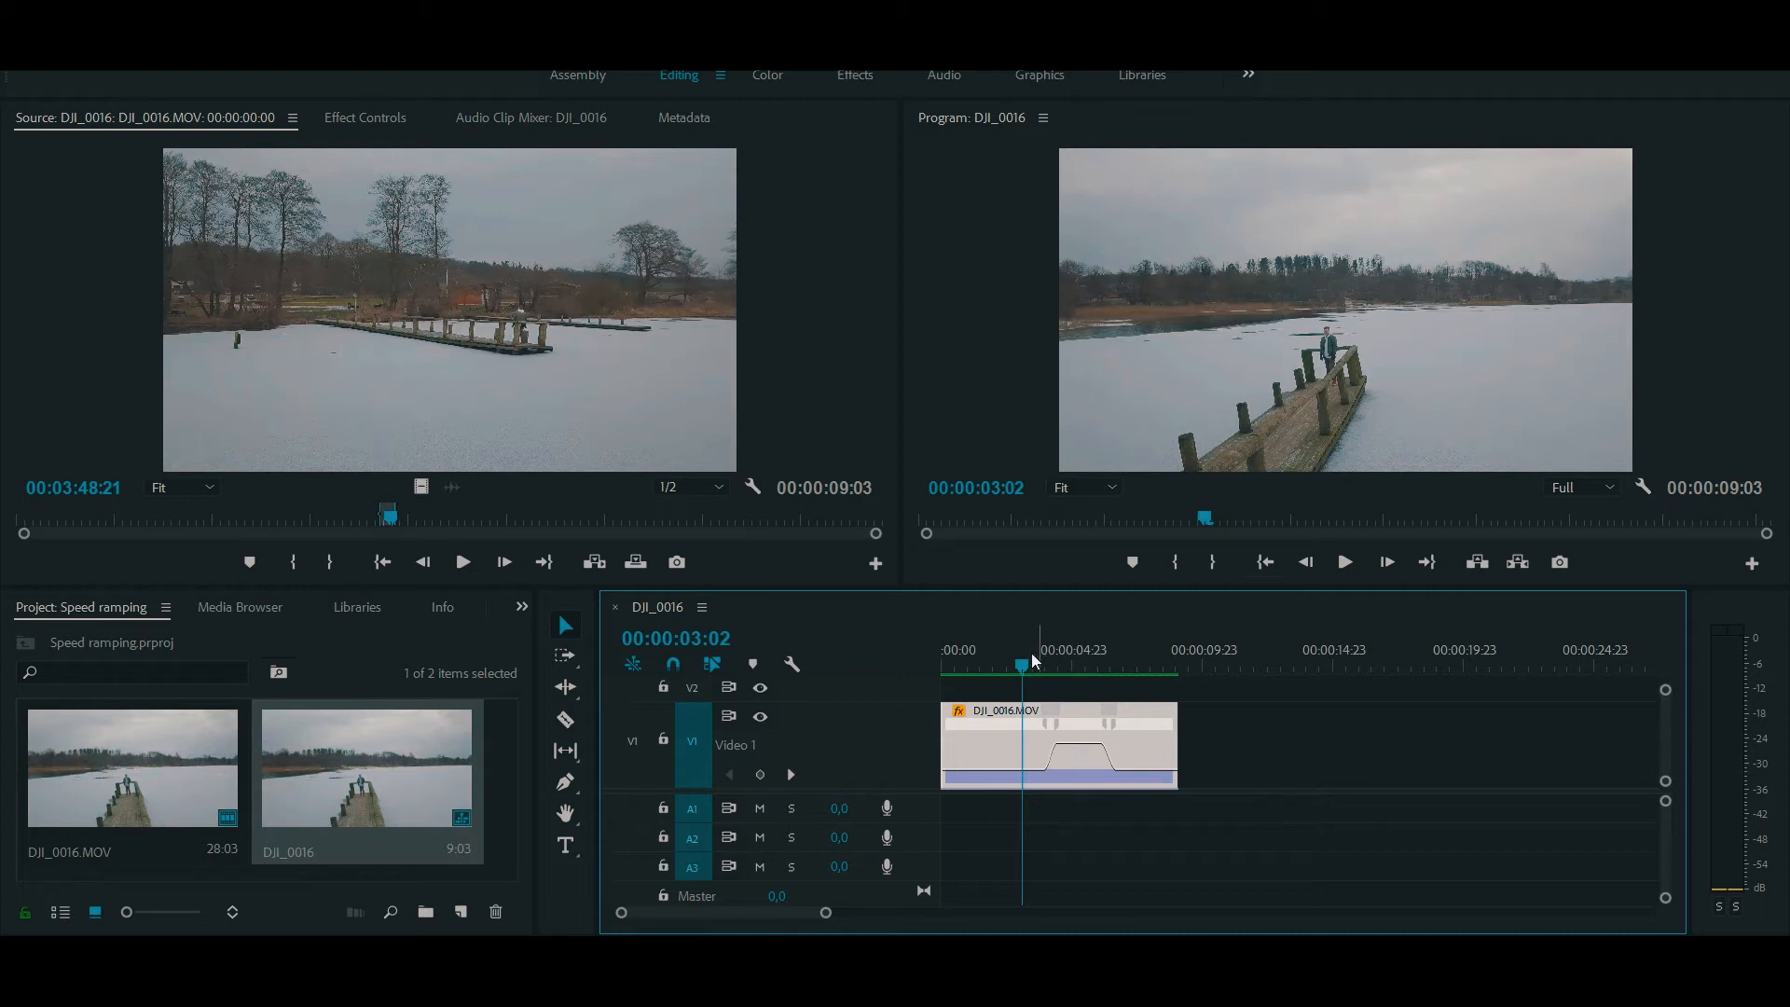
key(space)
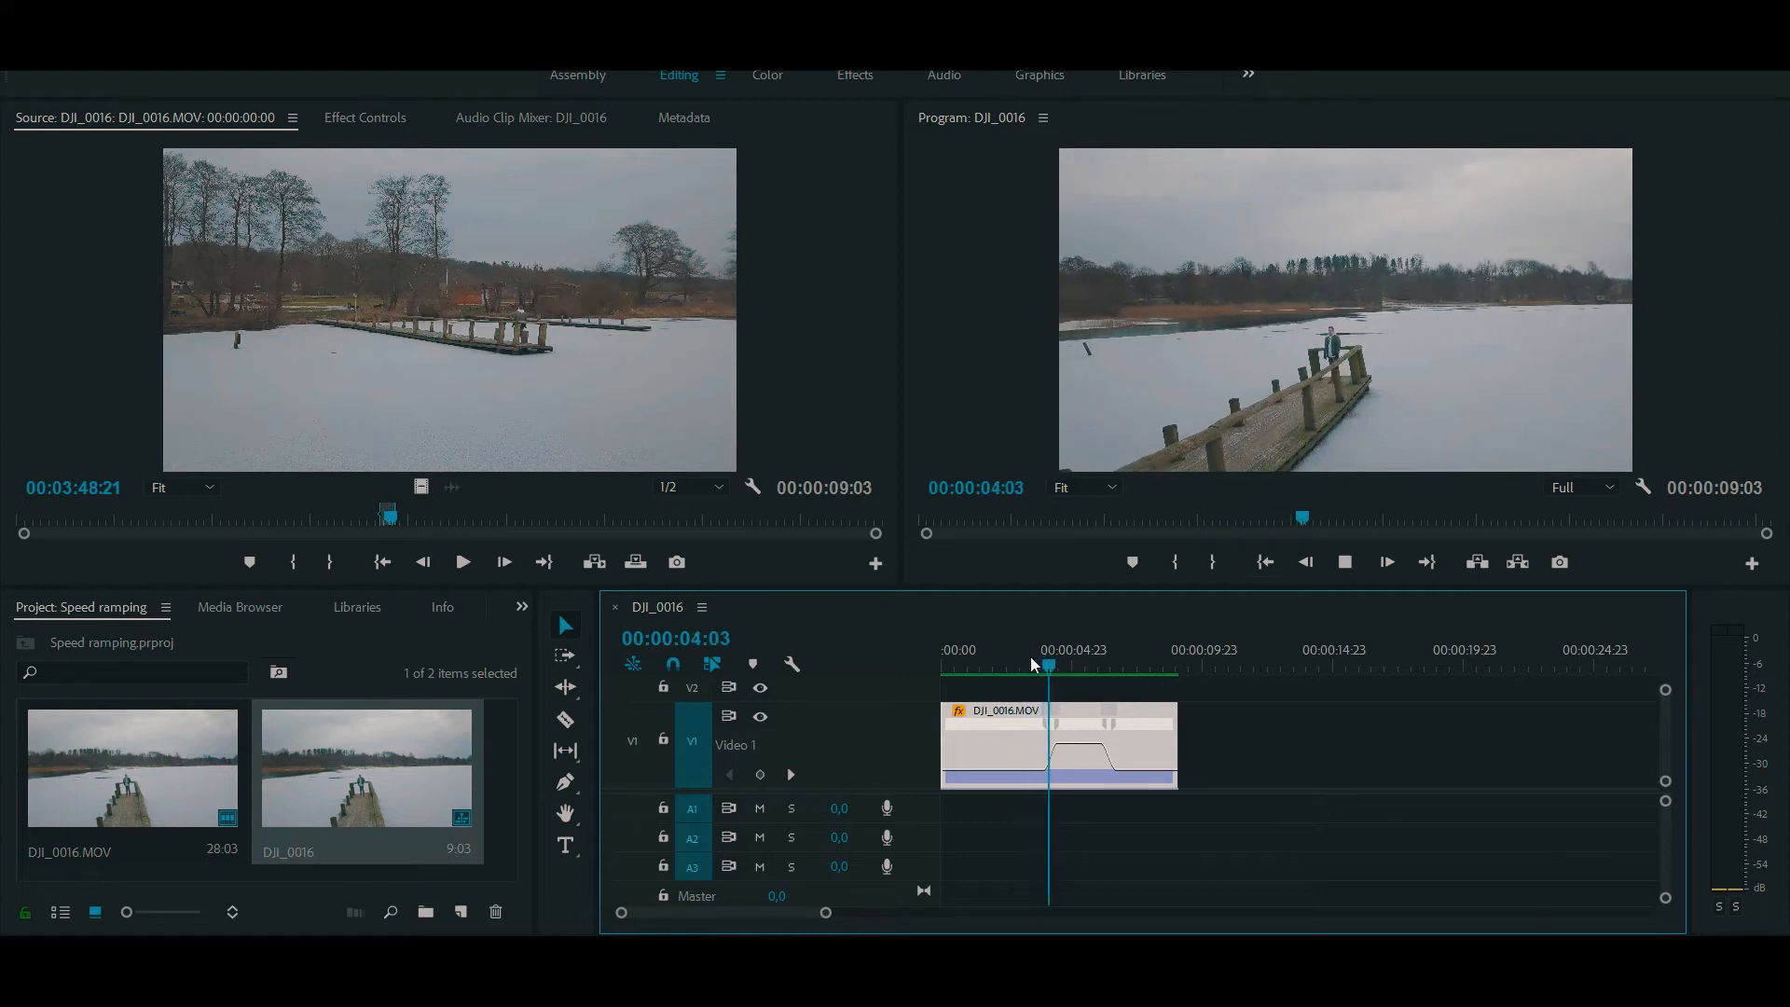
click(1039, 664)
key(=)
key(=)
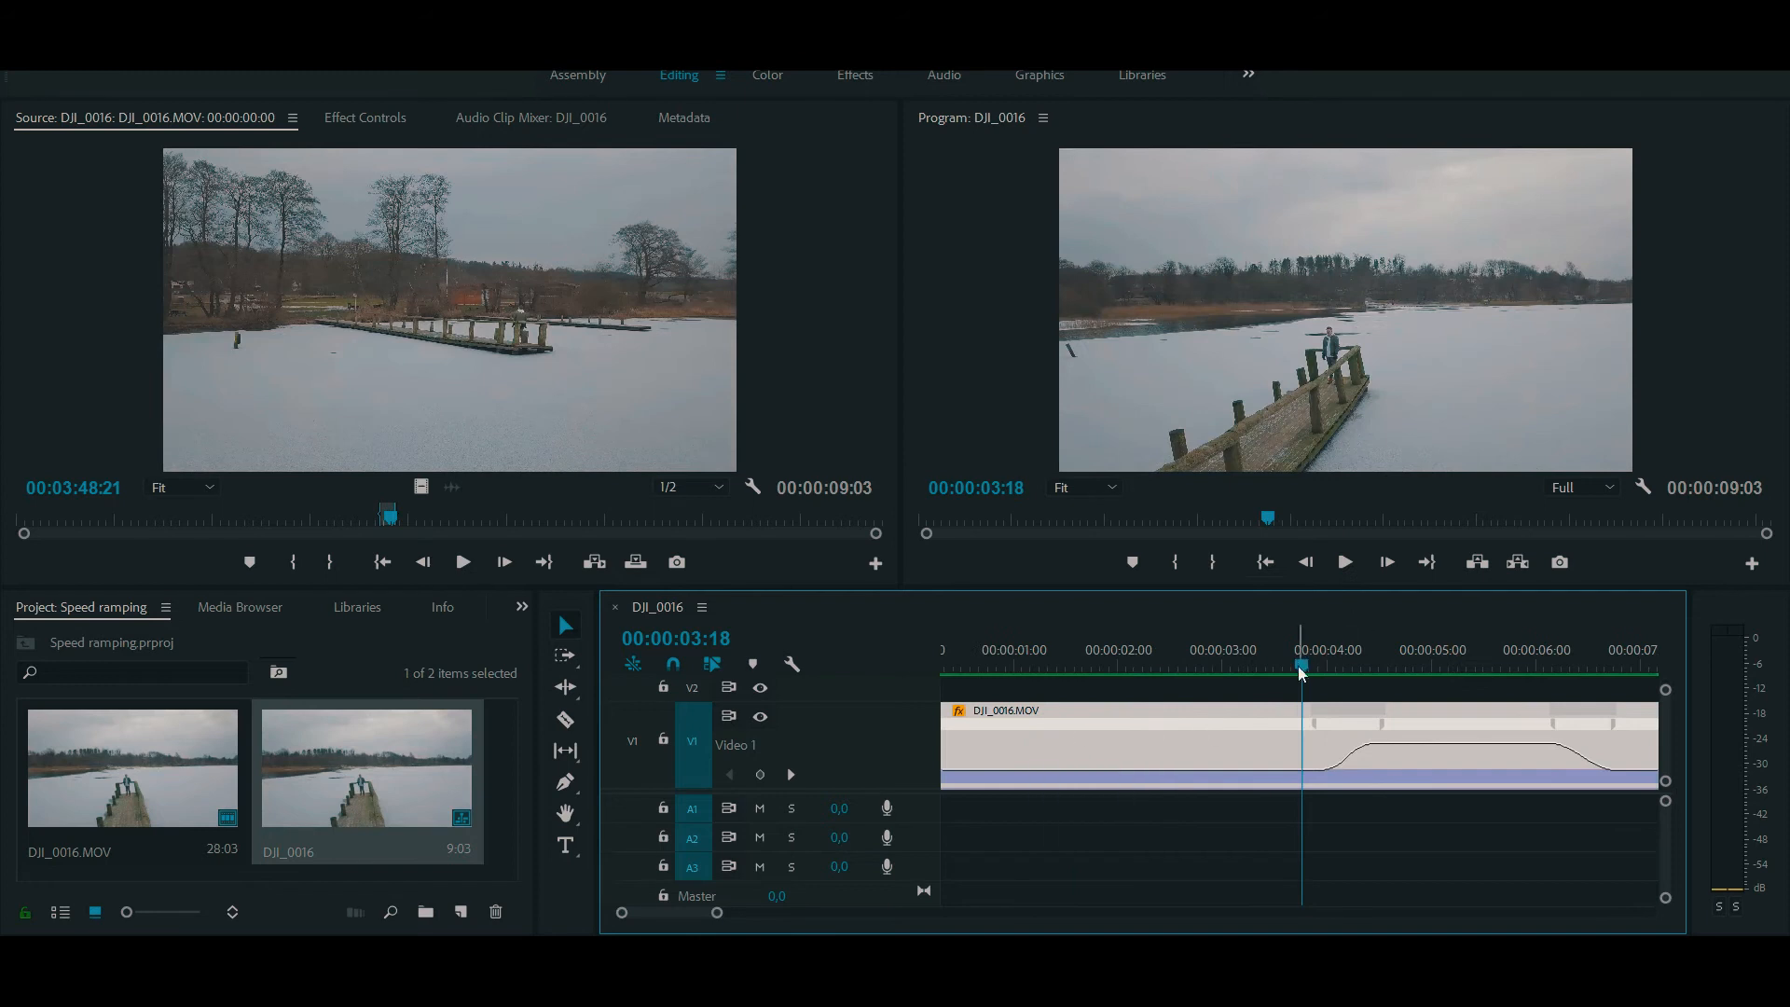
drag(1303, 680, 1362, 673)
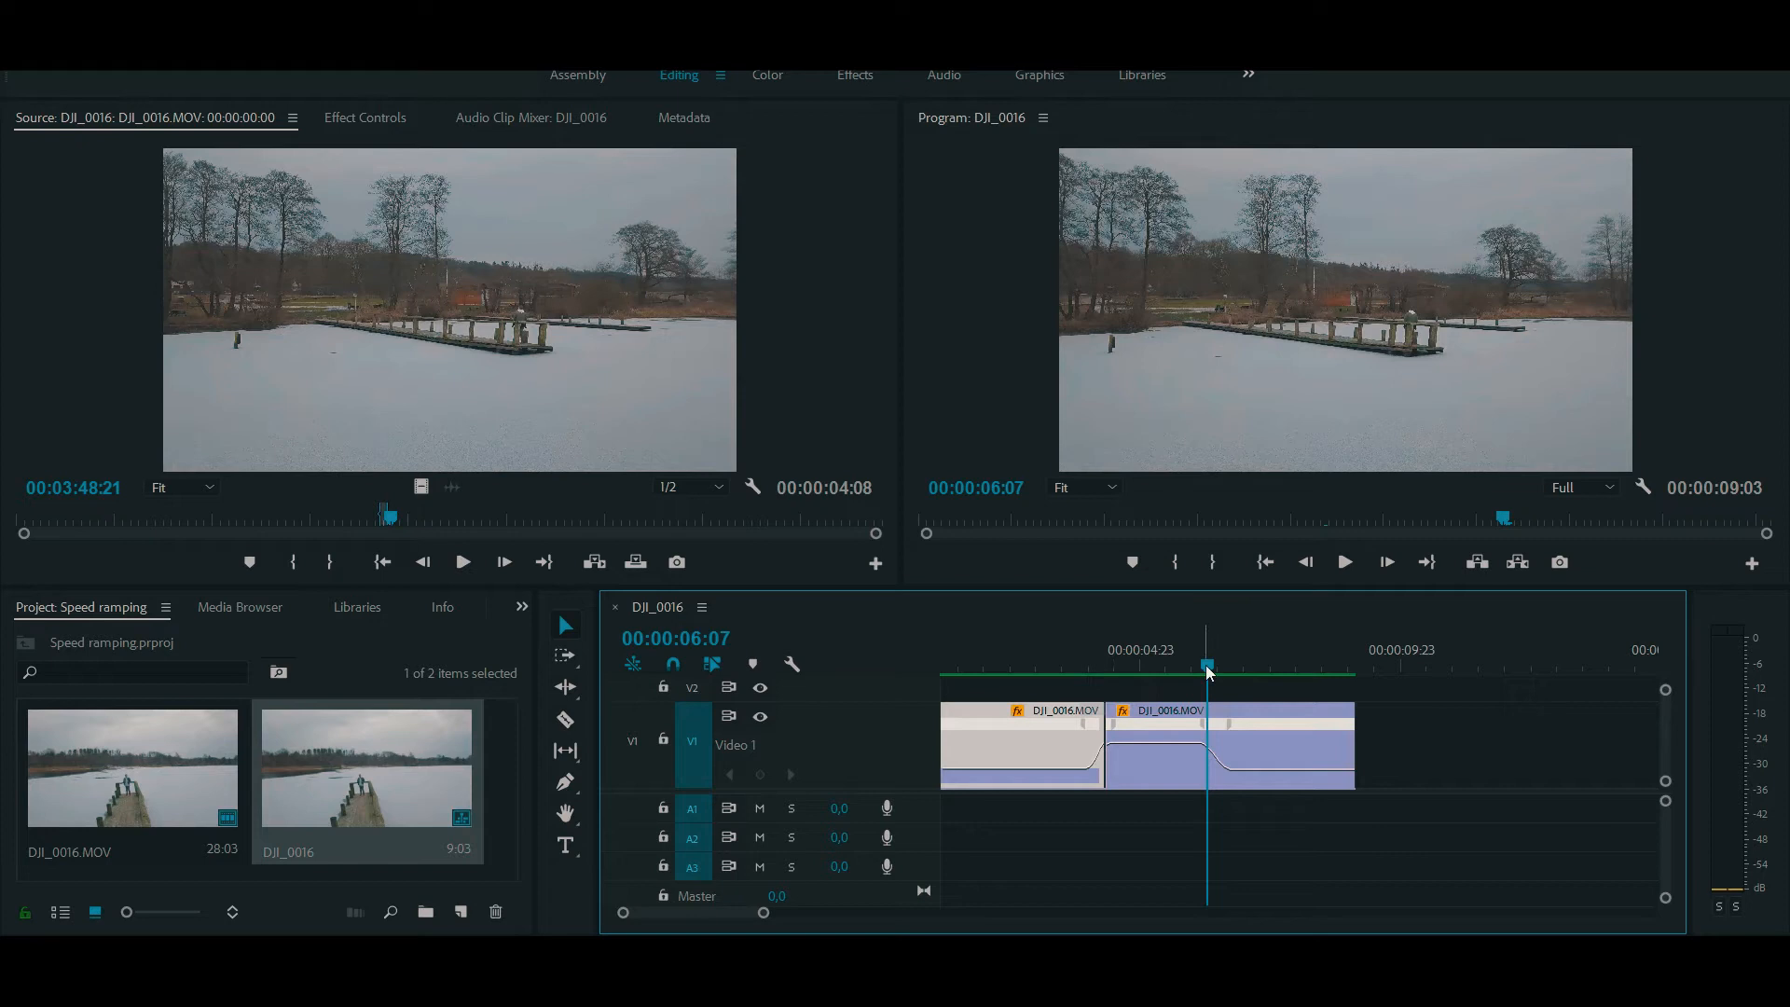
- Cut the clip at 00:00:06:07 within the downward ramp and delete the section following the cut
key(equal)
key(equal)
key(equal)
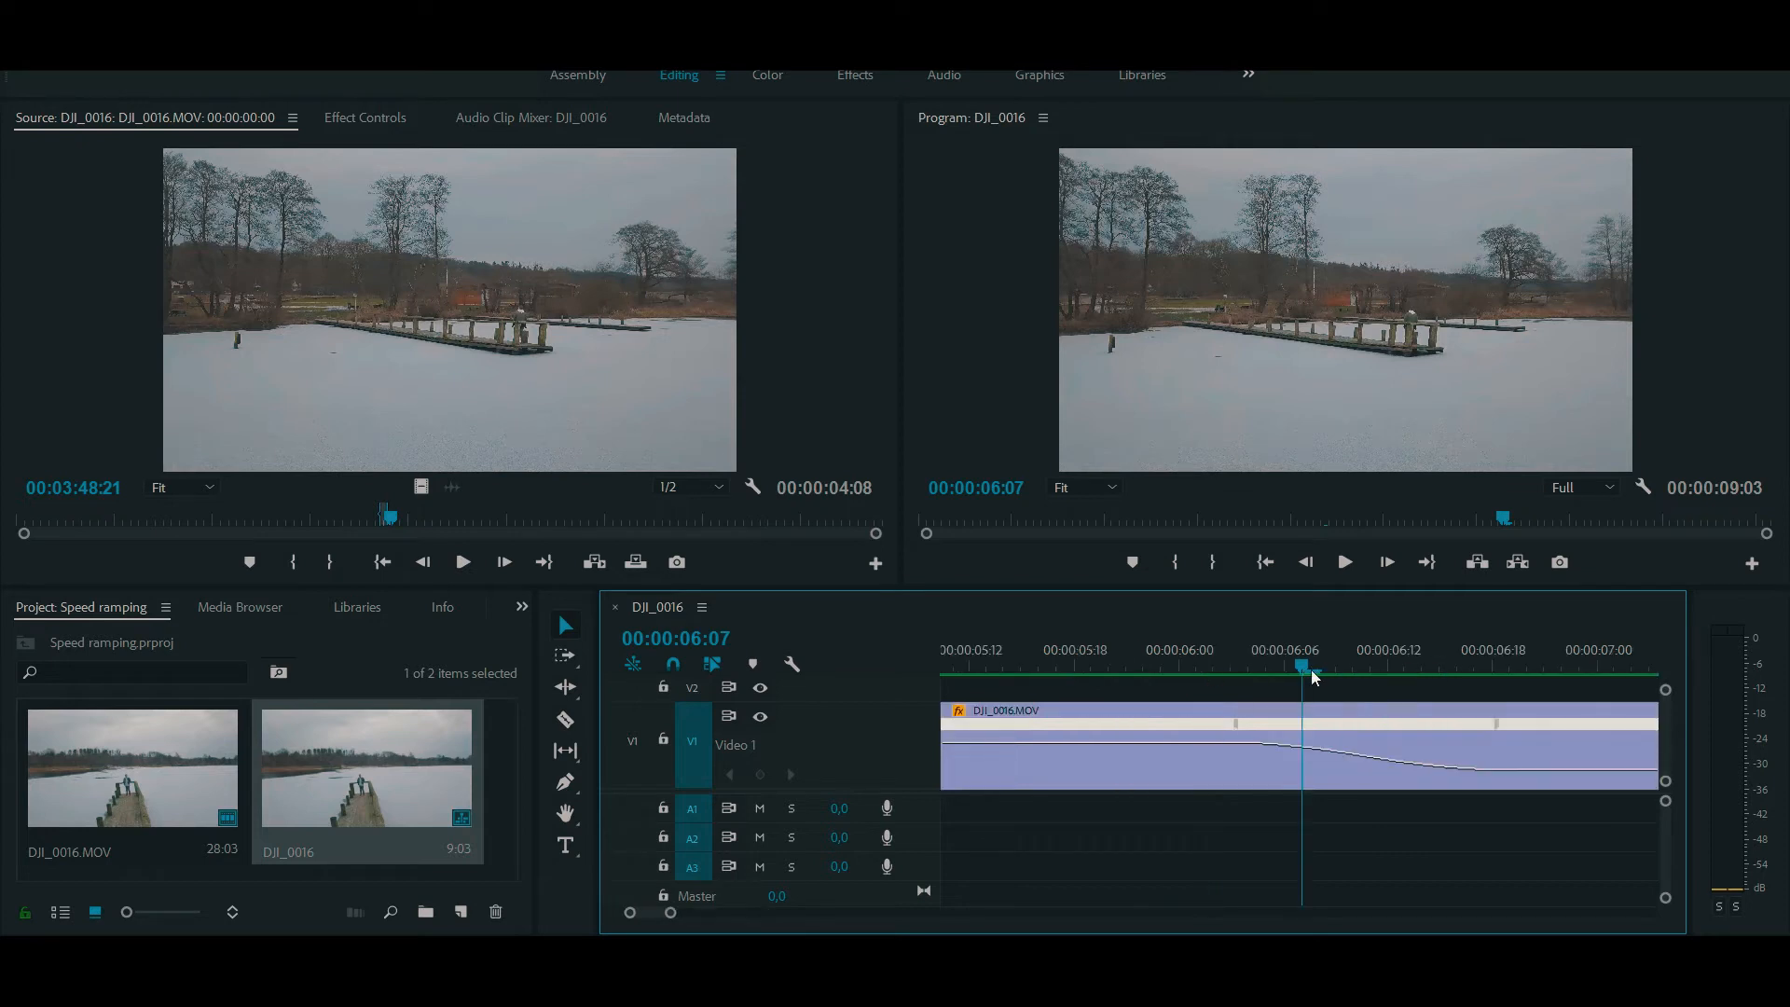
click(1305, 734)
key(minus)
key(minus)
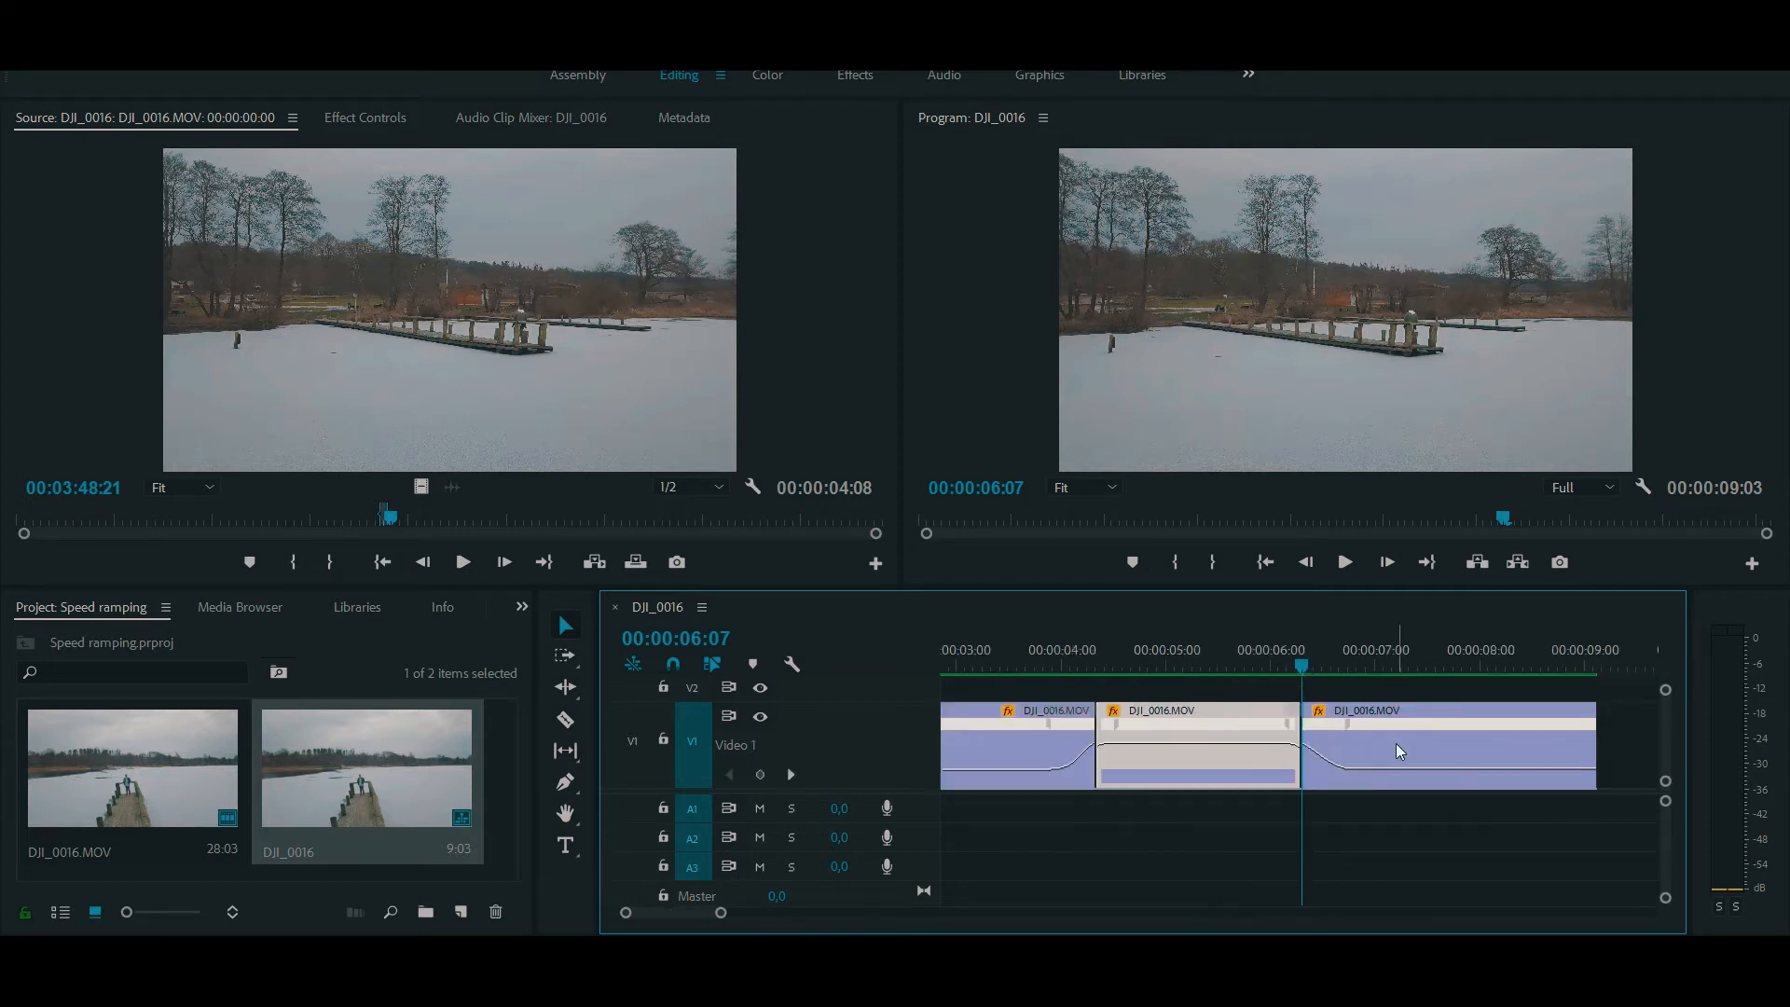
key(Delete)
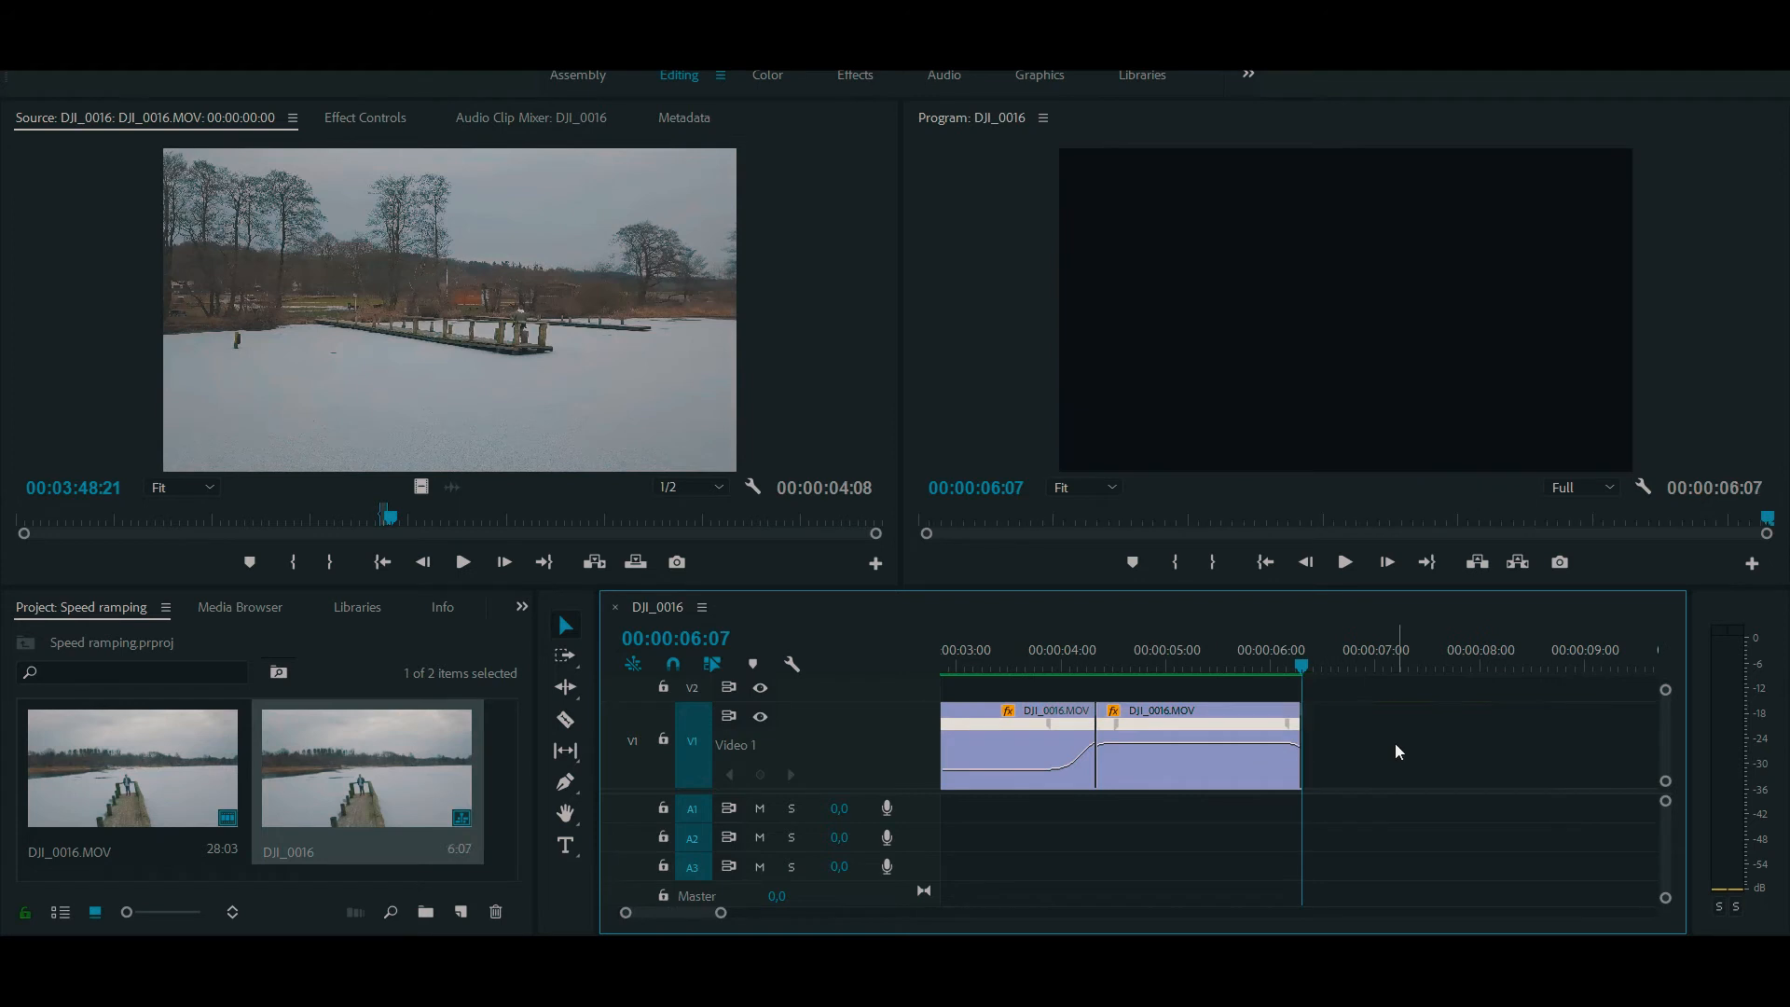
- Set the speed of the second clip section, following the first cut, to 300%
click(1156, 658)
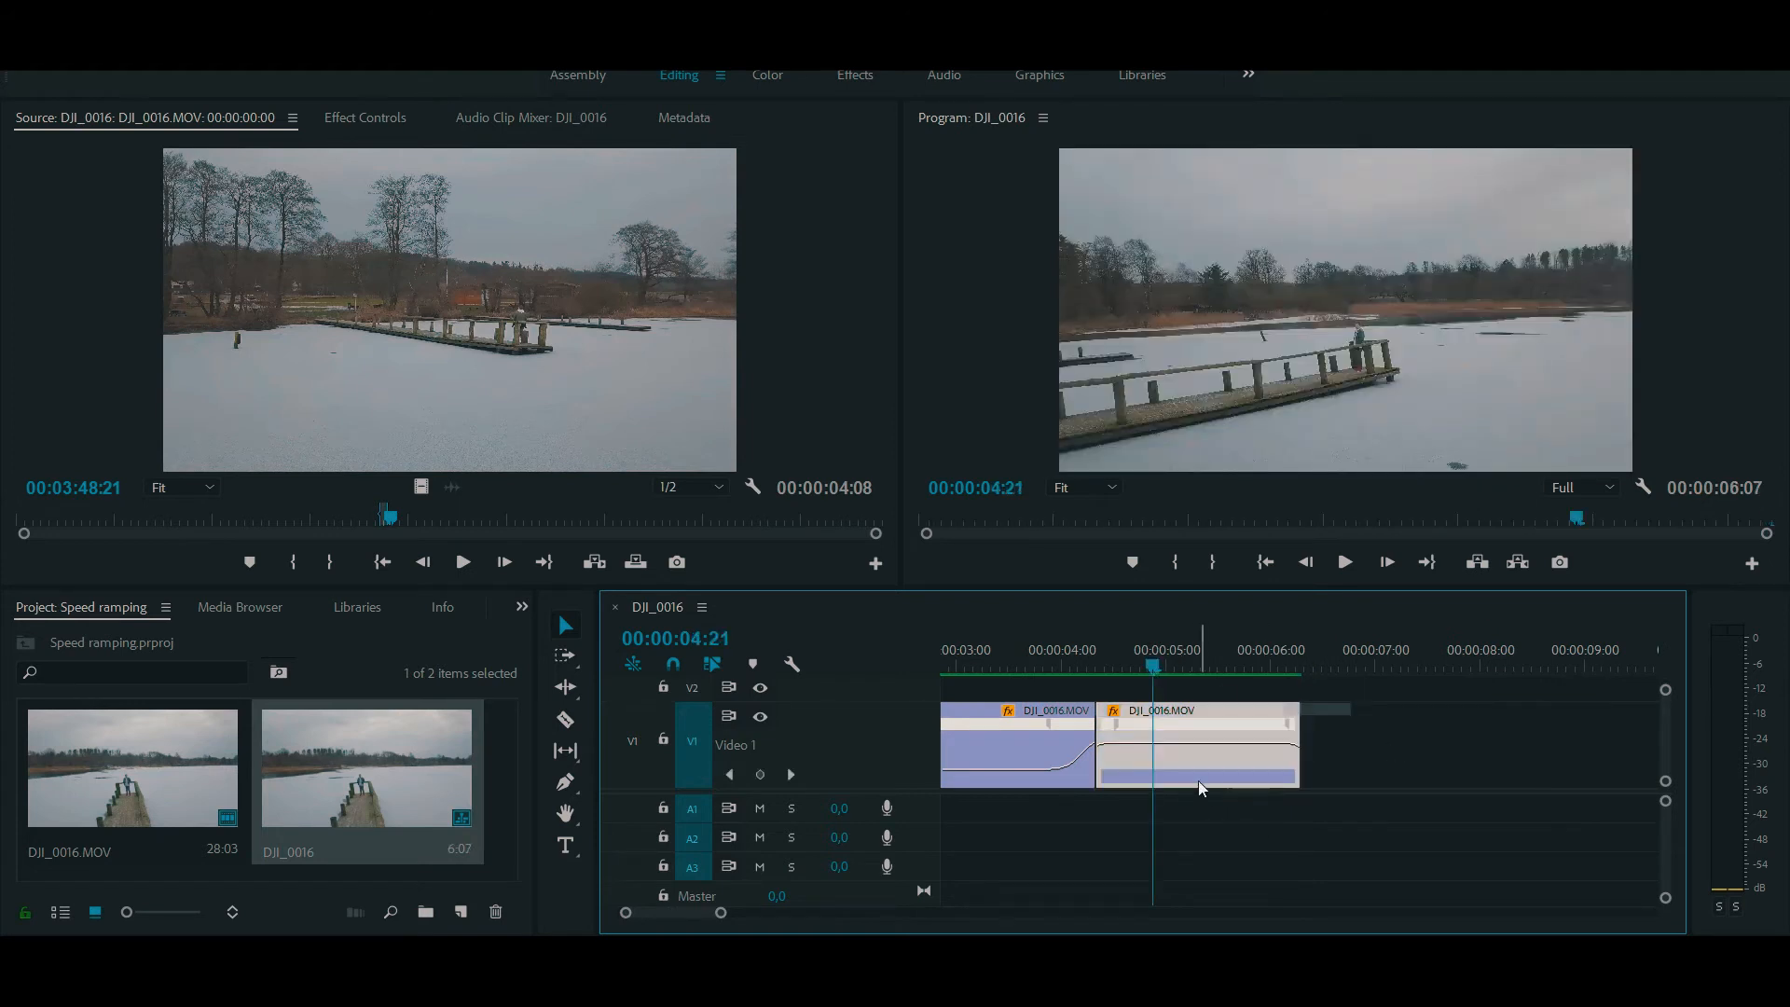
key(ctrl+r)
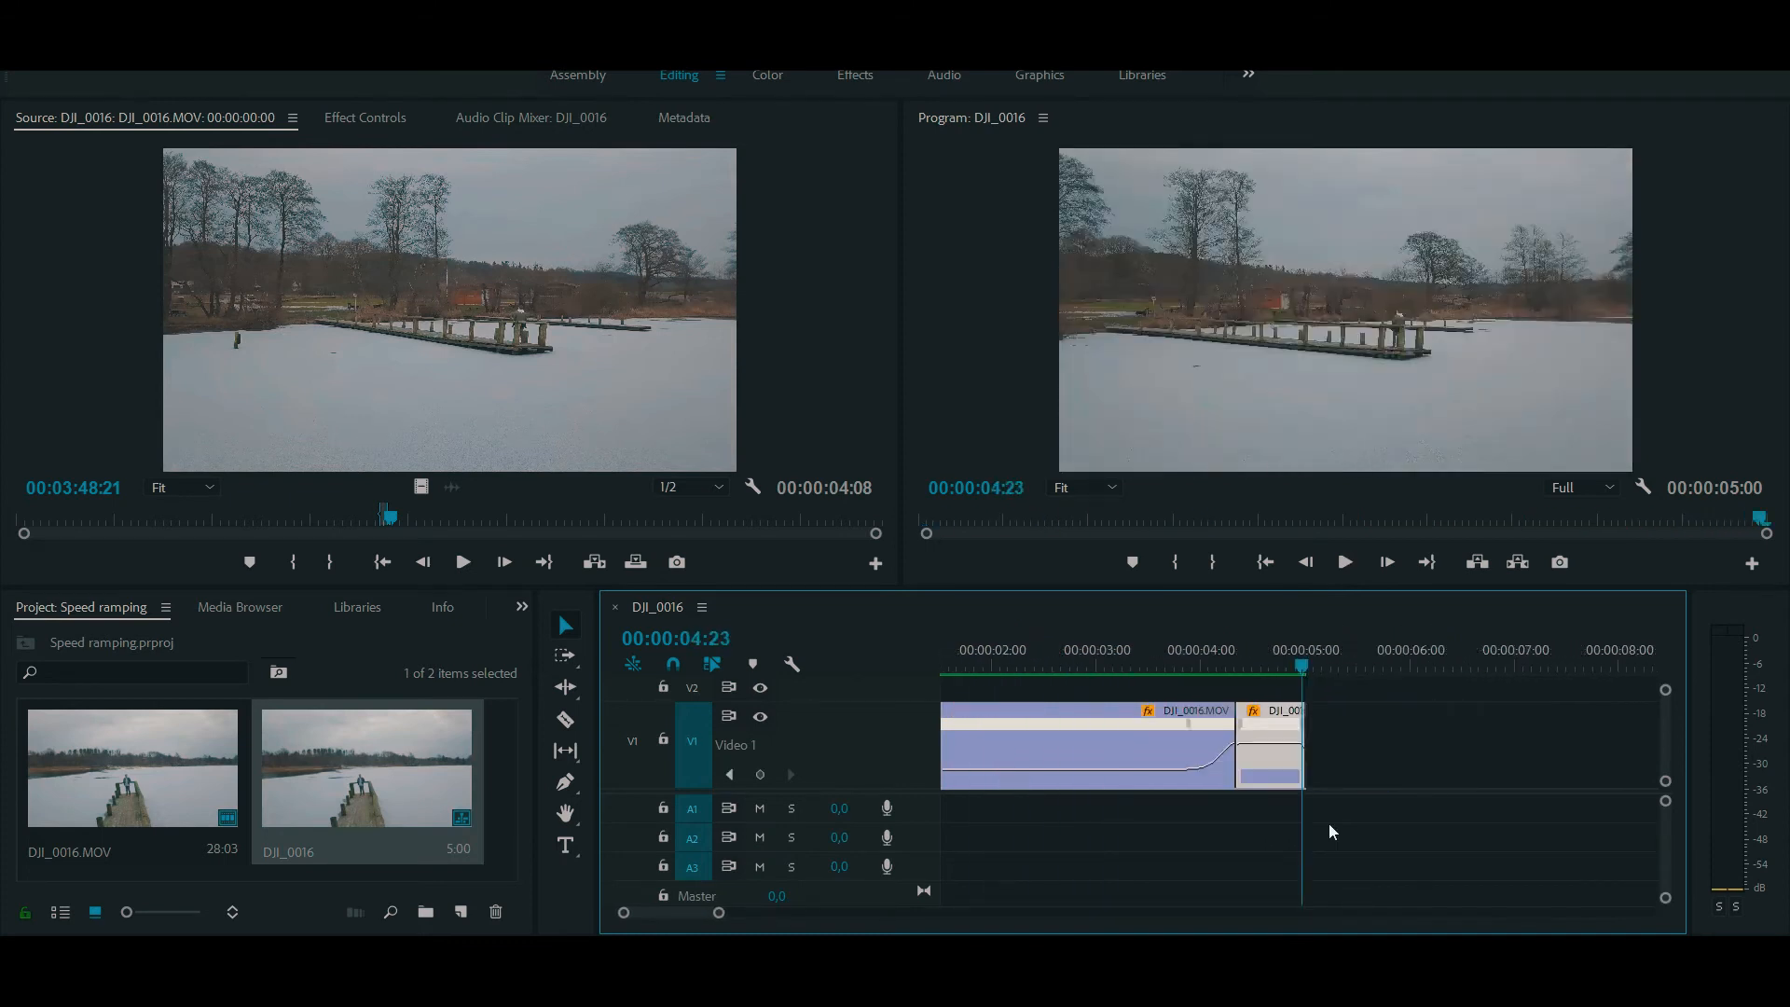
key(equal)
key(equal)
key(equal)
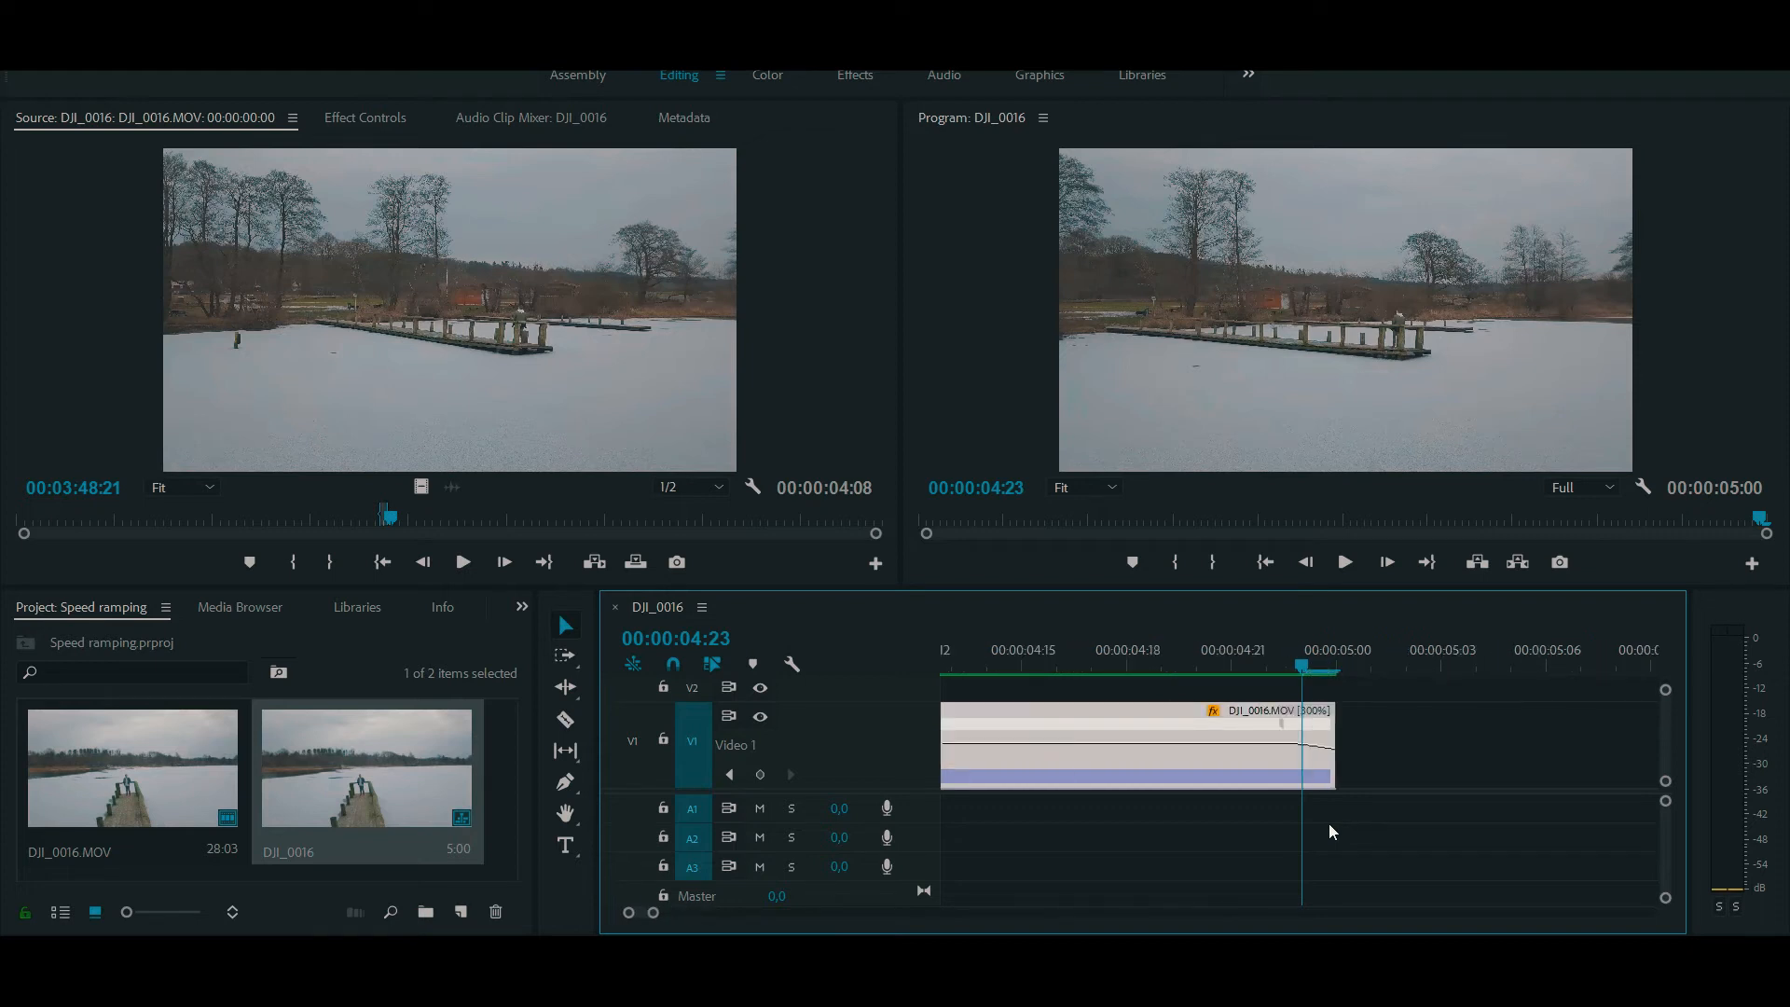
- Extend the end of the sped-up second clip section so the sequence runs to about 00:00:06:02
click(1342, 730)
drag(1351, 736, 1508, 746)
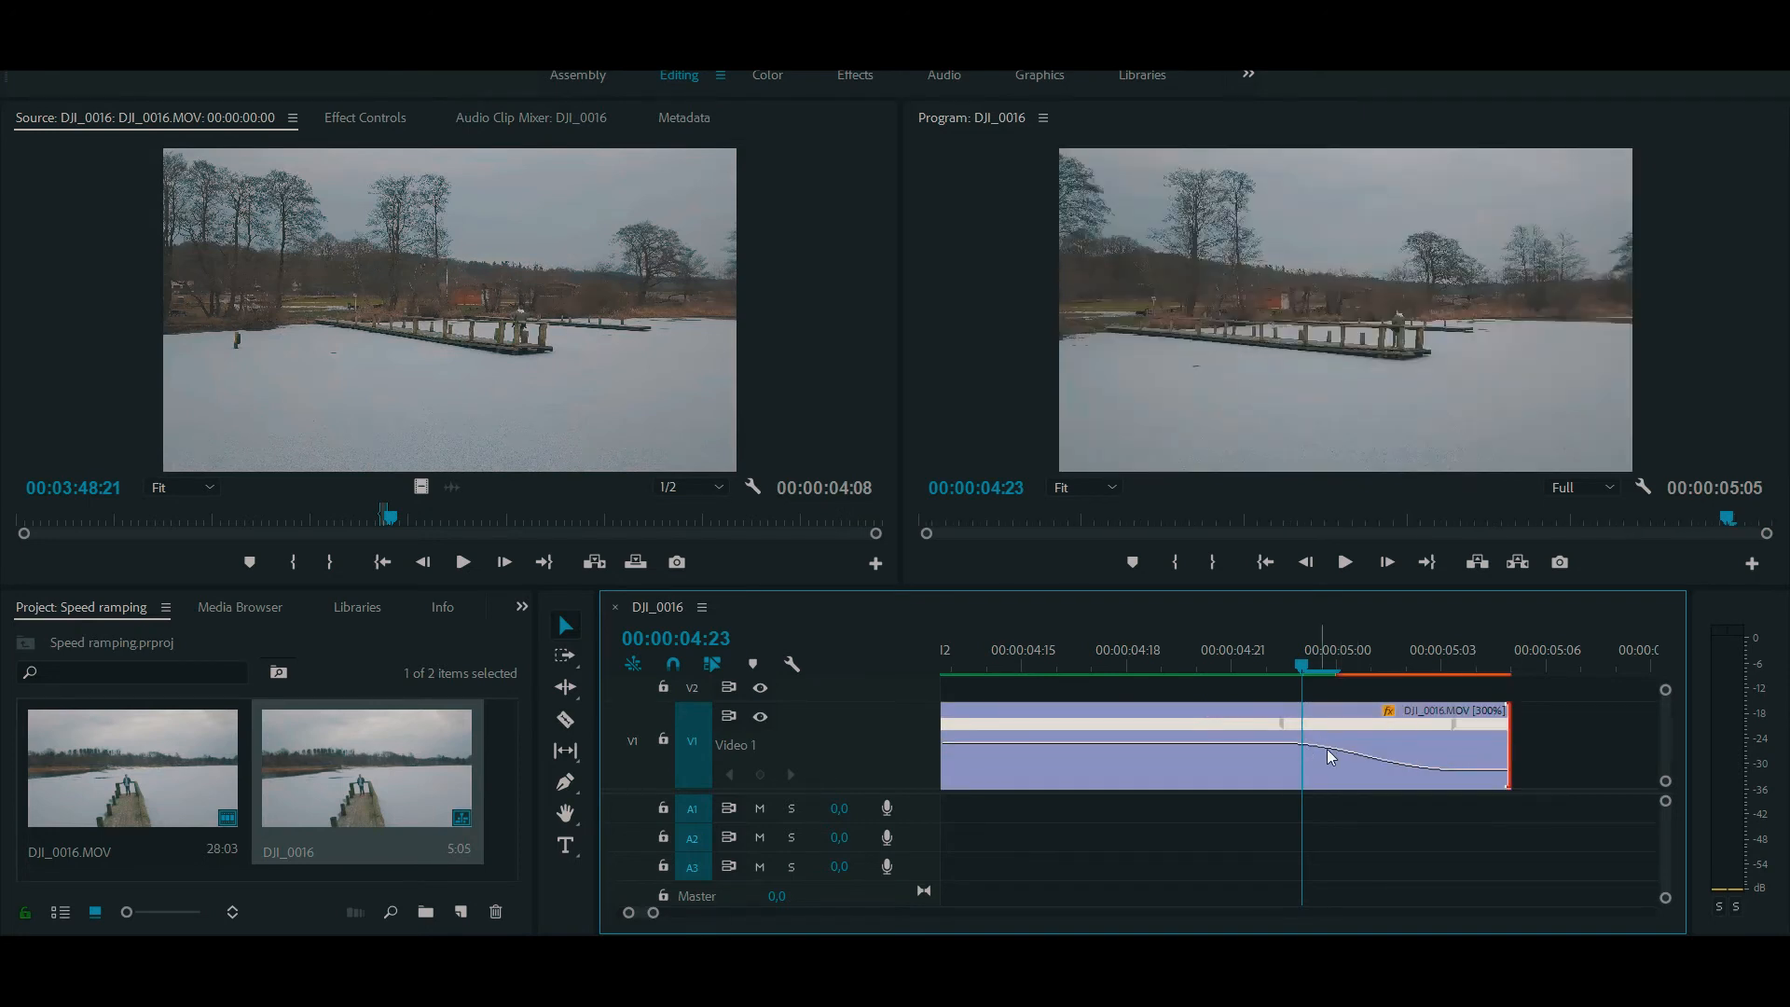
key(minus)
drag(1351, 742, 1535, 742)
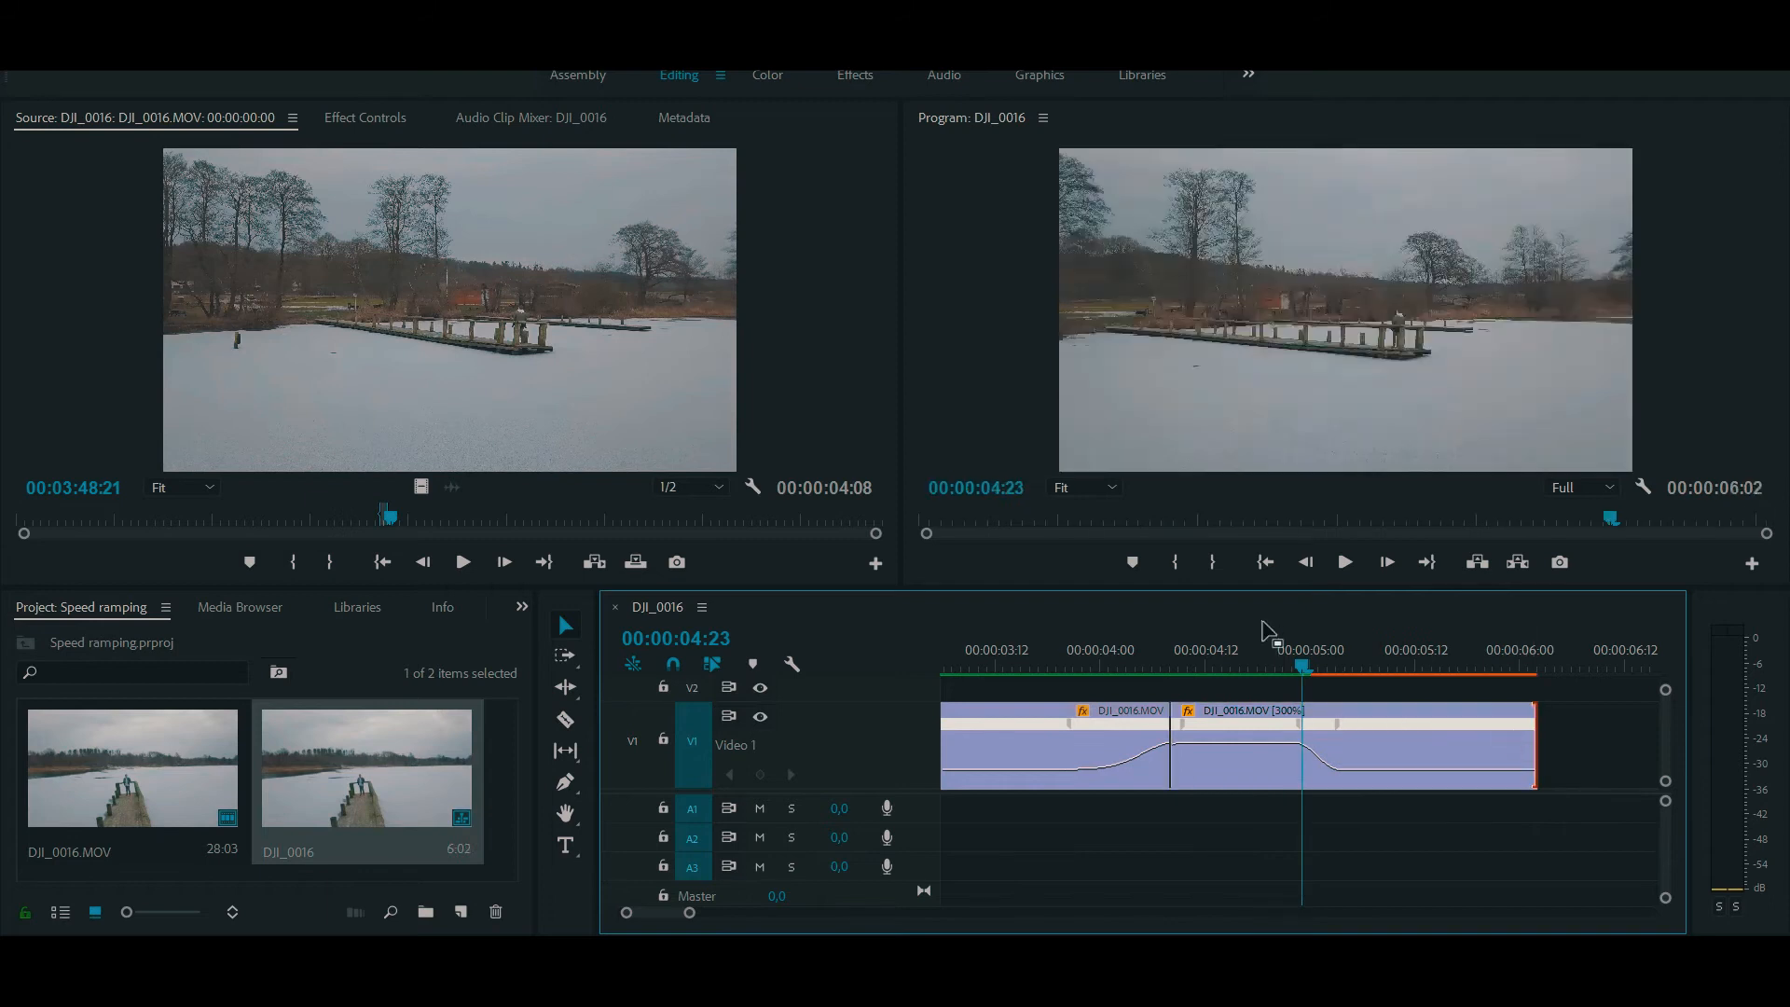
- Render the sequence and play it from the start, then examine the slow-down around 00:00:05:01
key(Return)
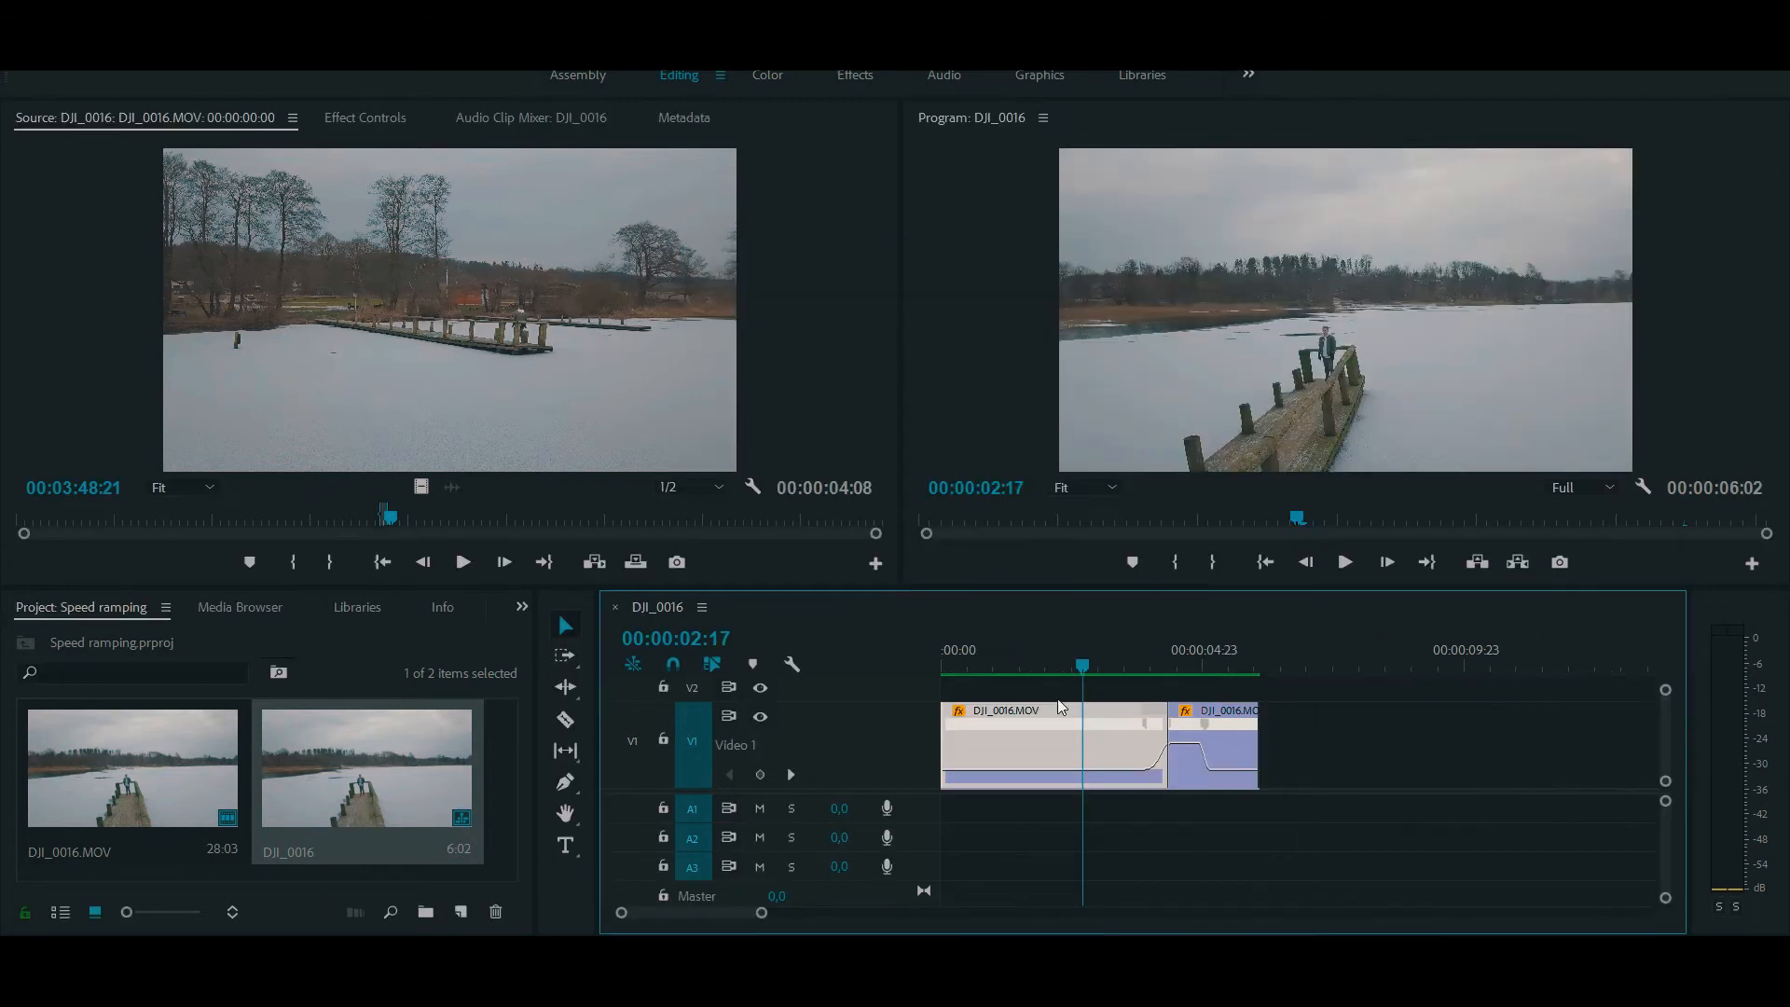
key(space)
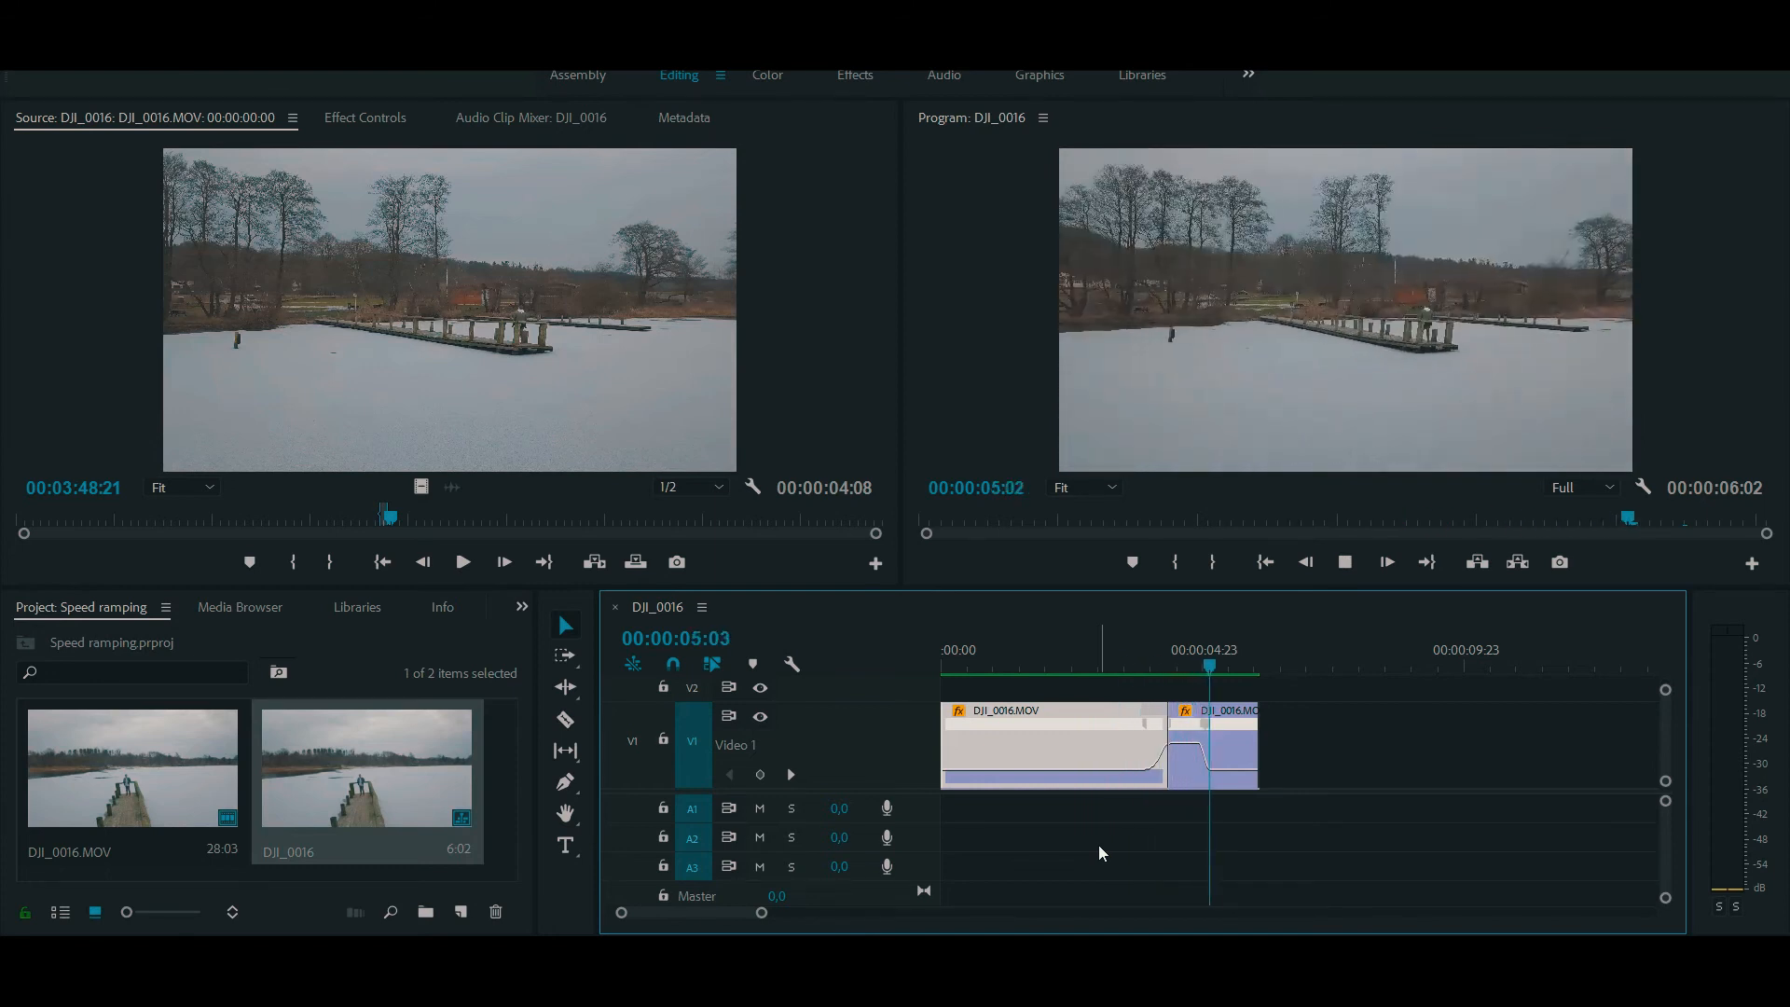
drag(1193, 667, 1205, 668)
key(equal)
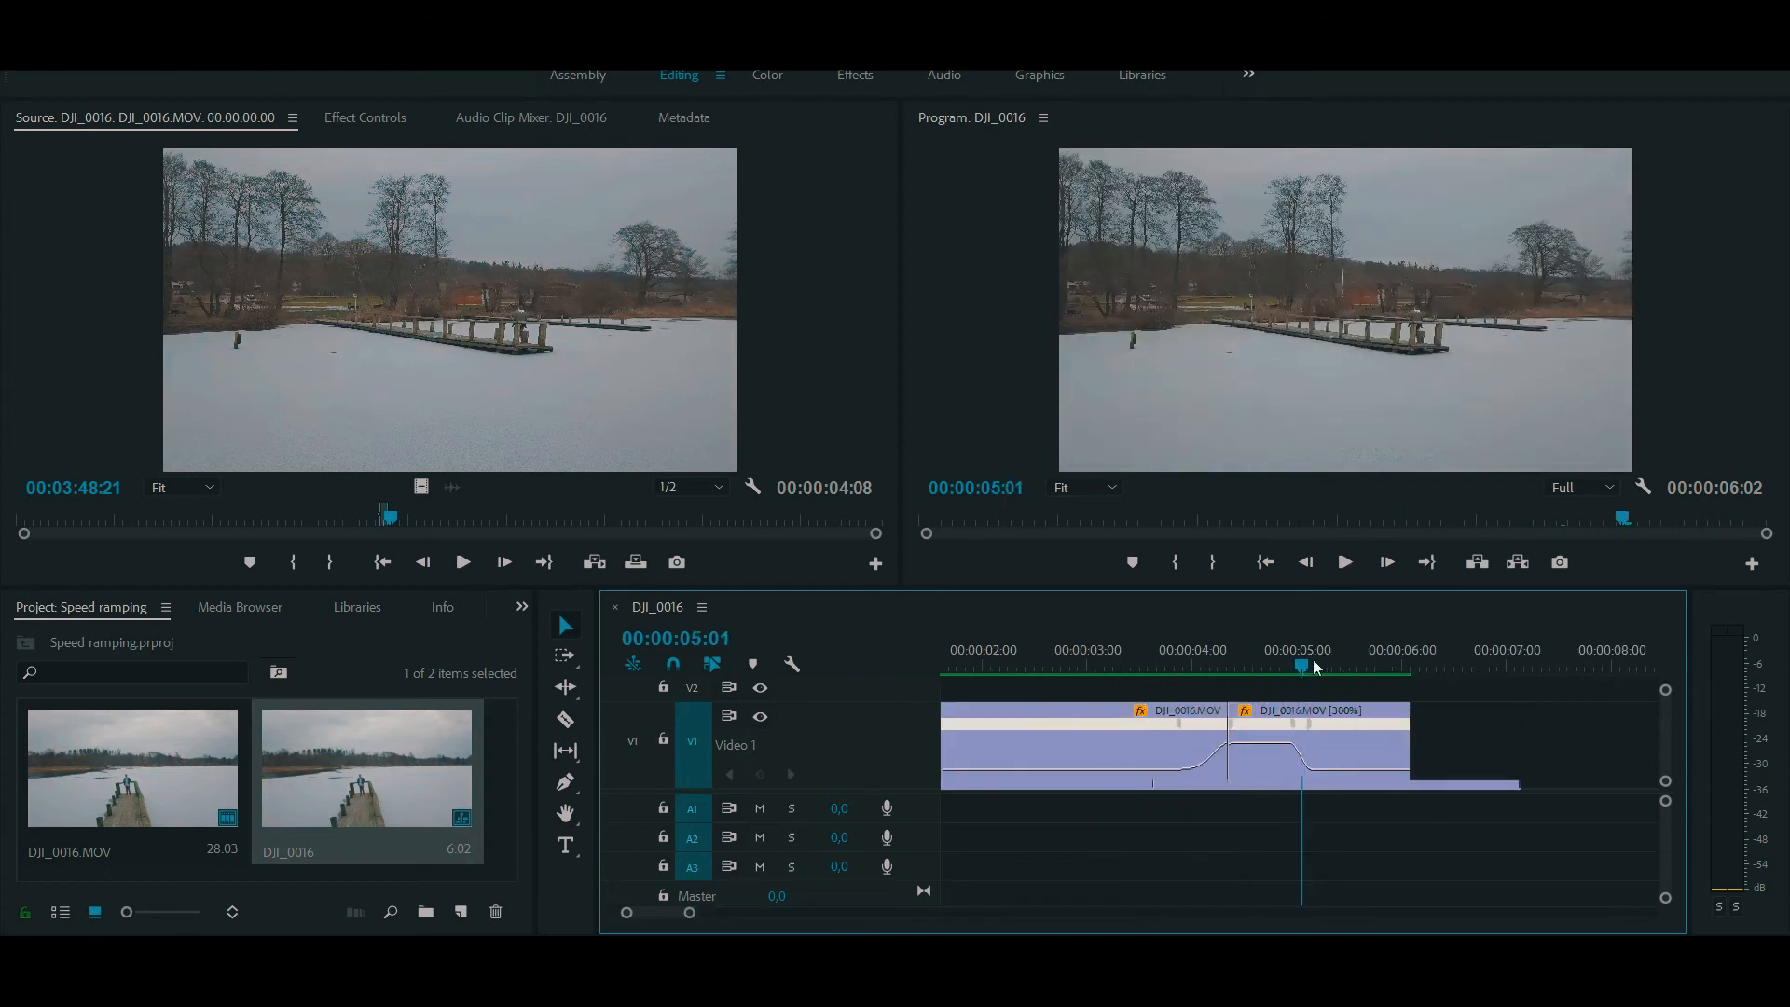
key(minus)
key(minus)
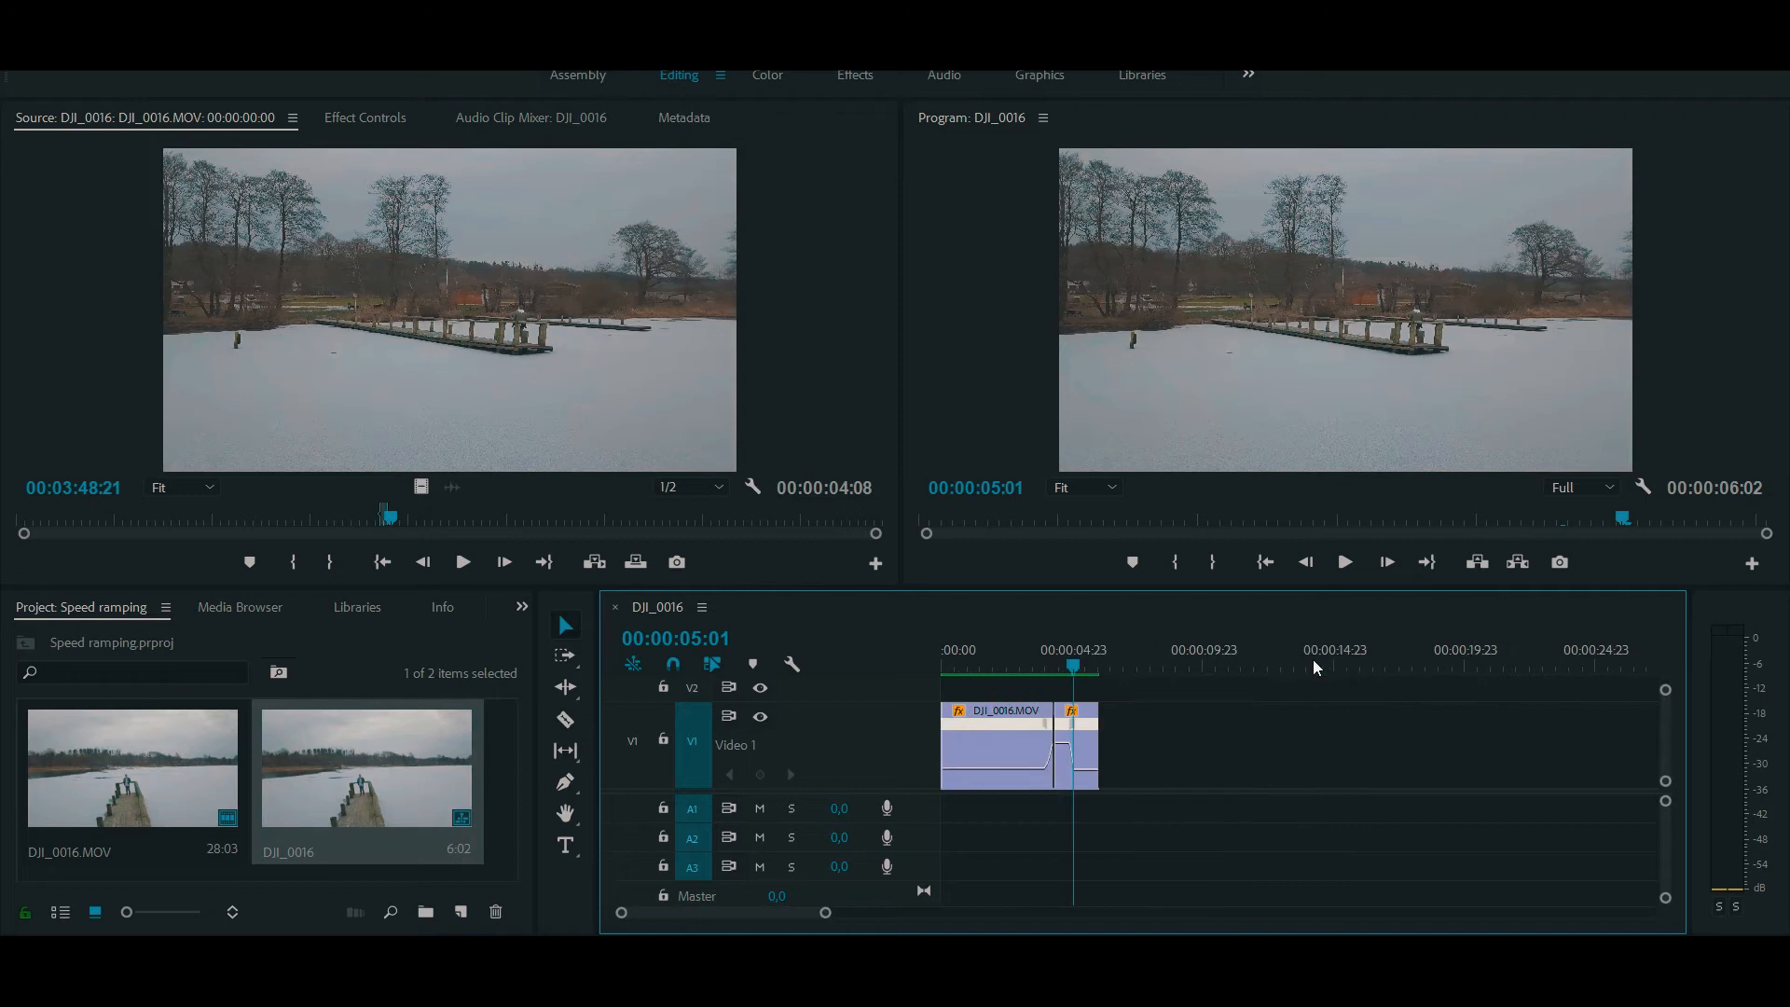
- Nest both clip sections into a sequence named Nested Sequence 01
click(1063, 746)
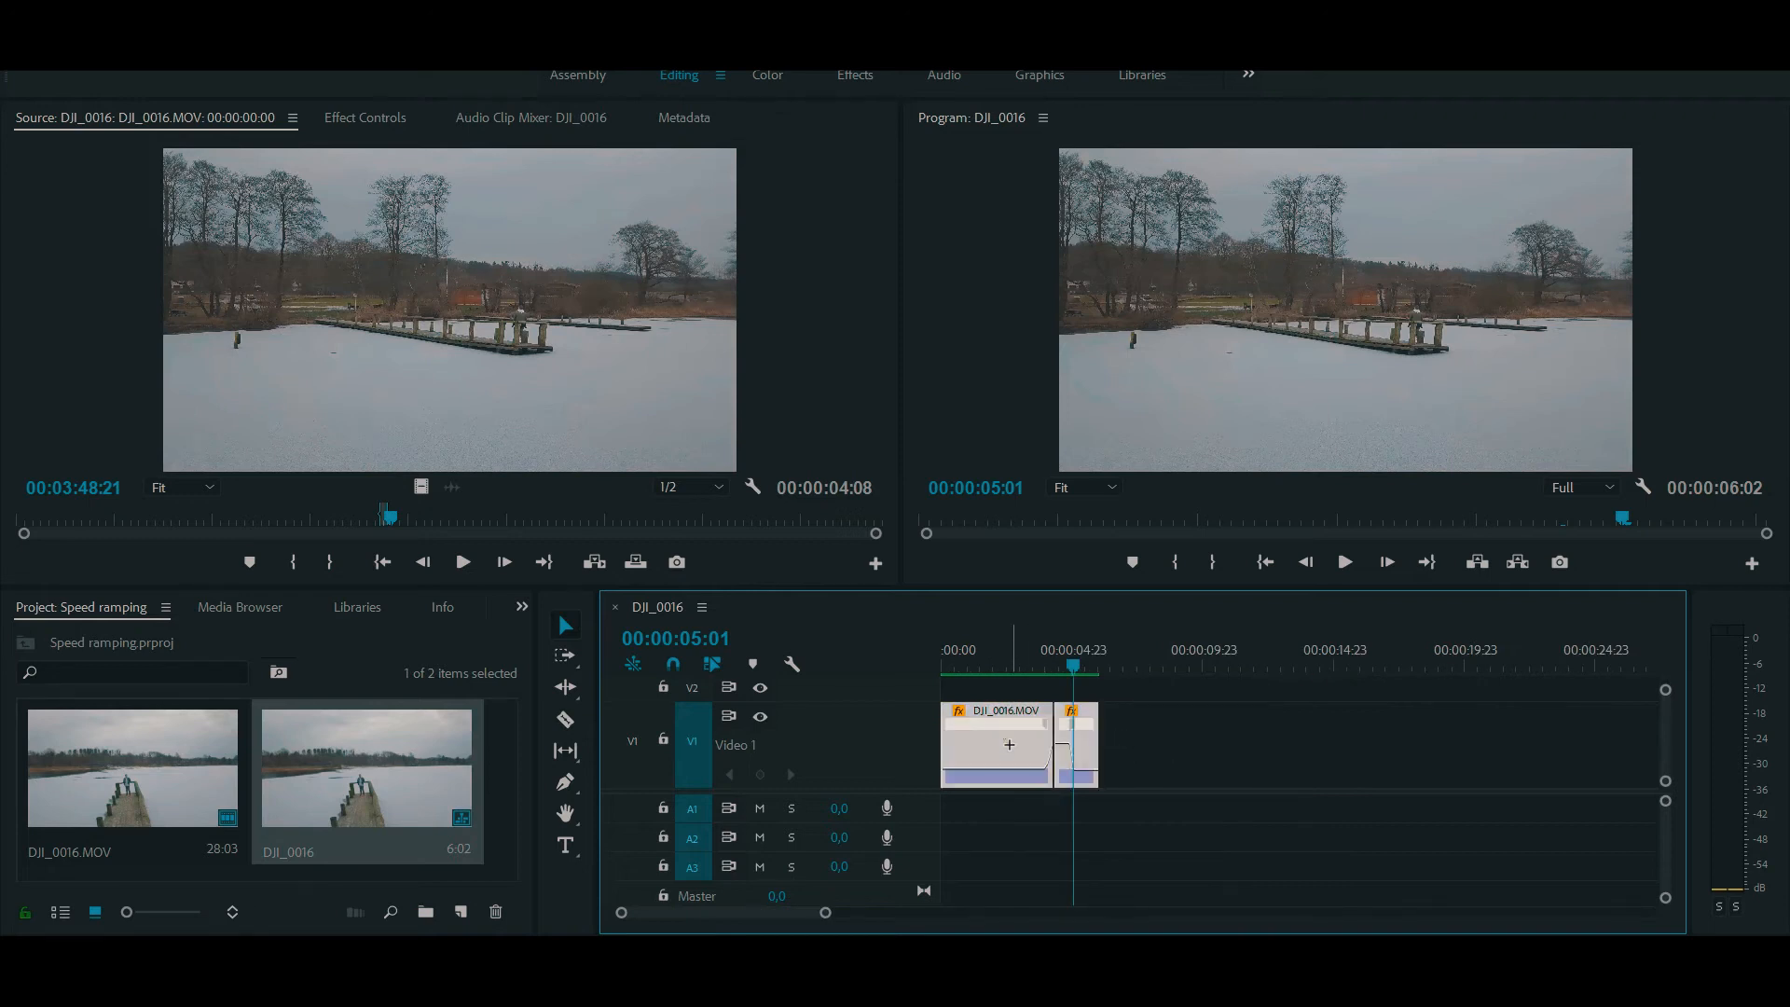
right_click(1009, 744)
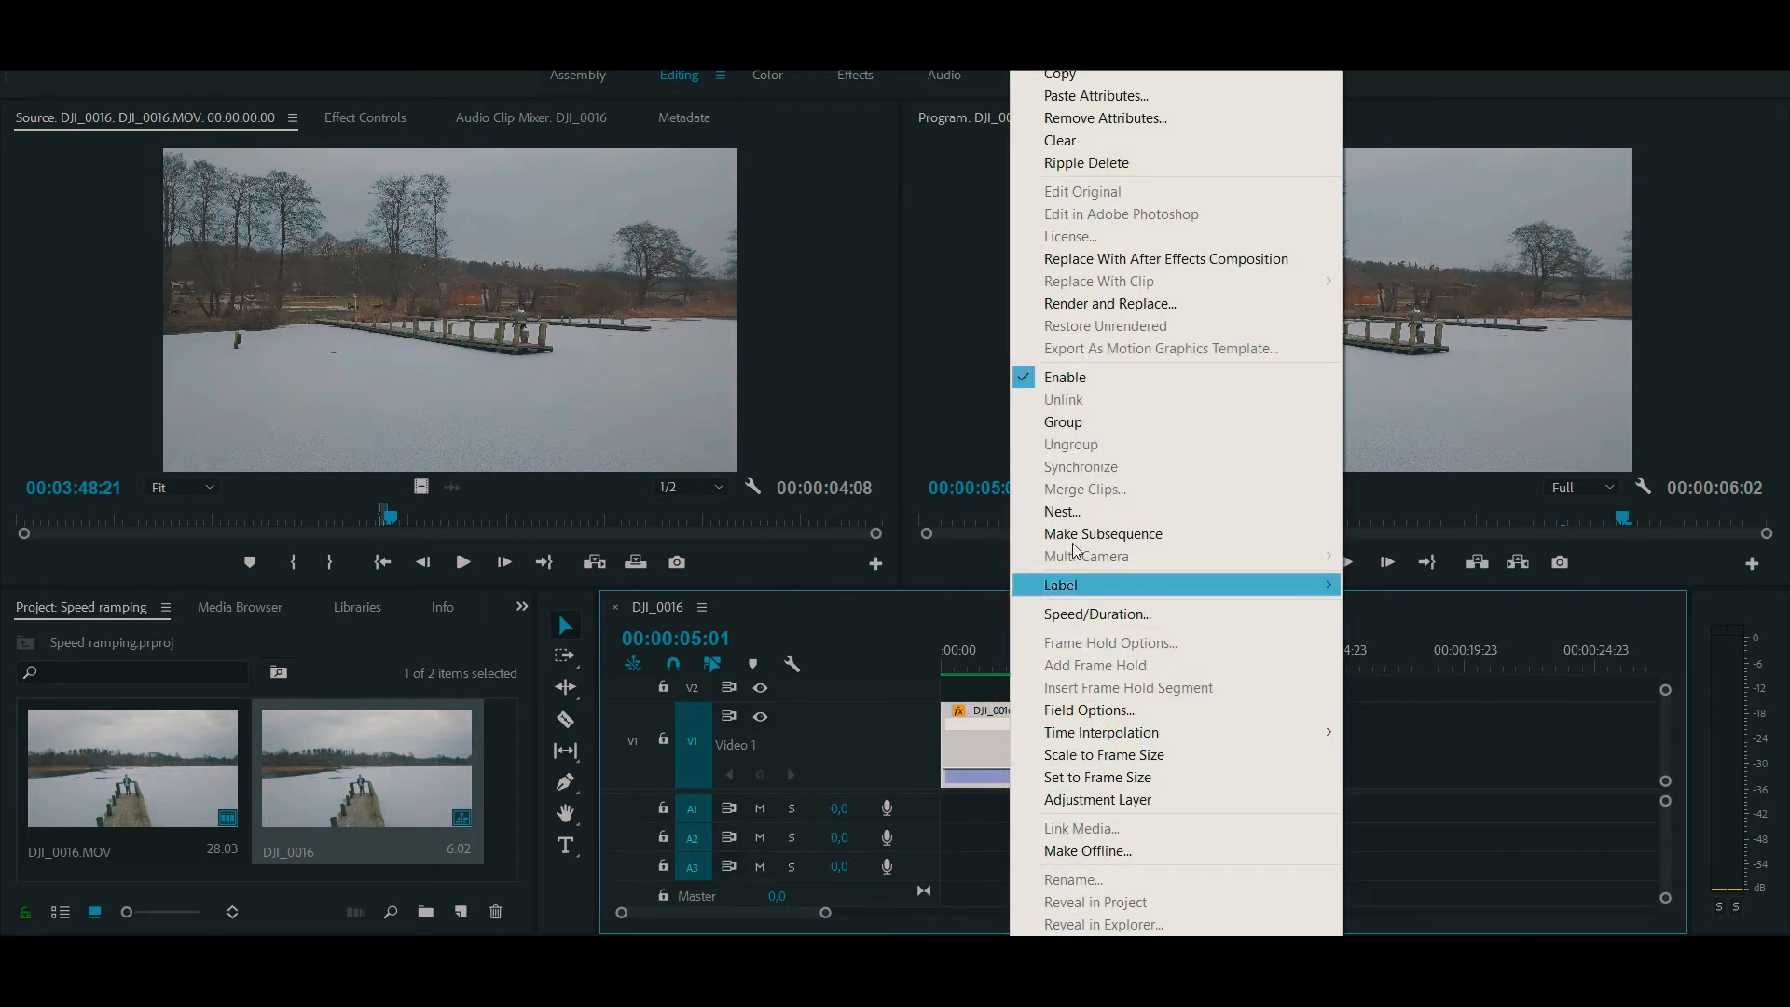
click(1063, 511)
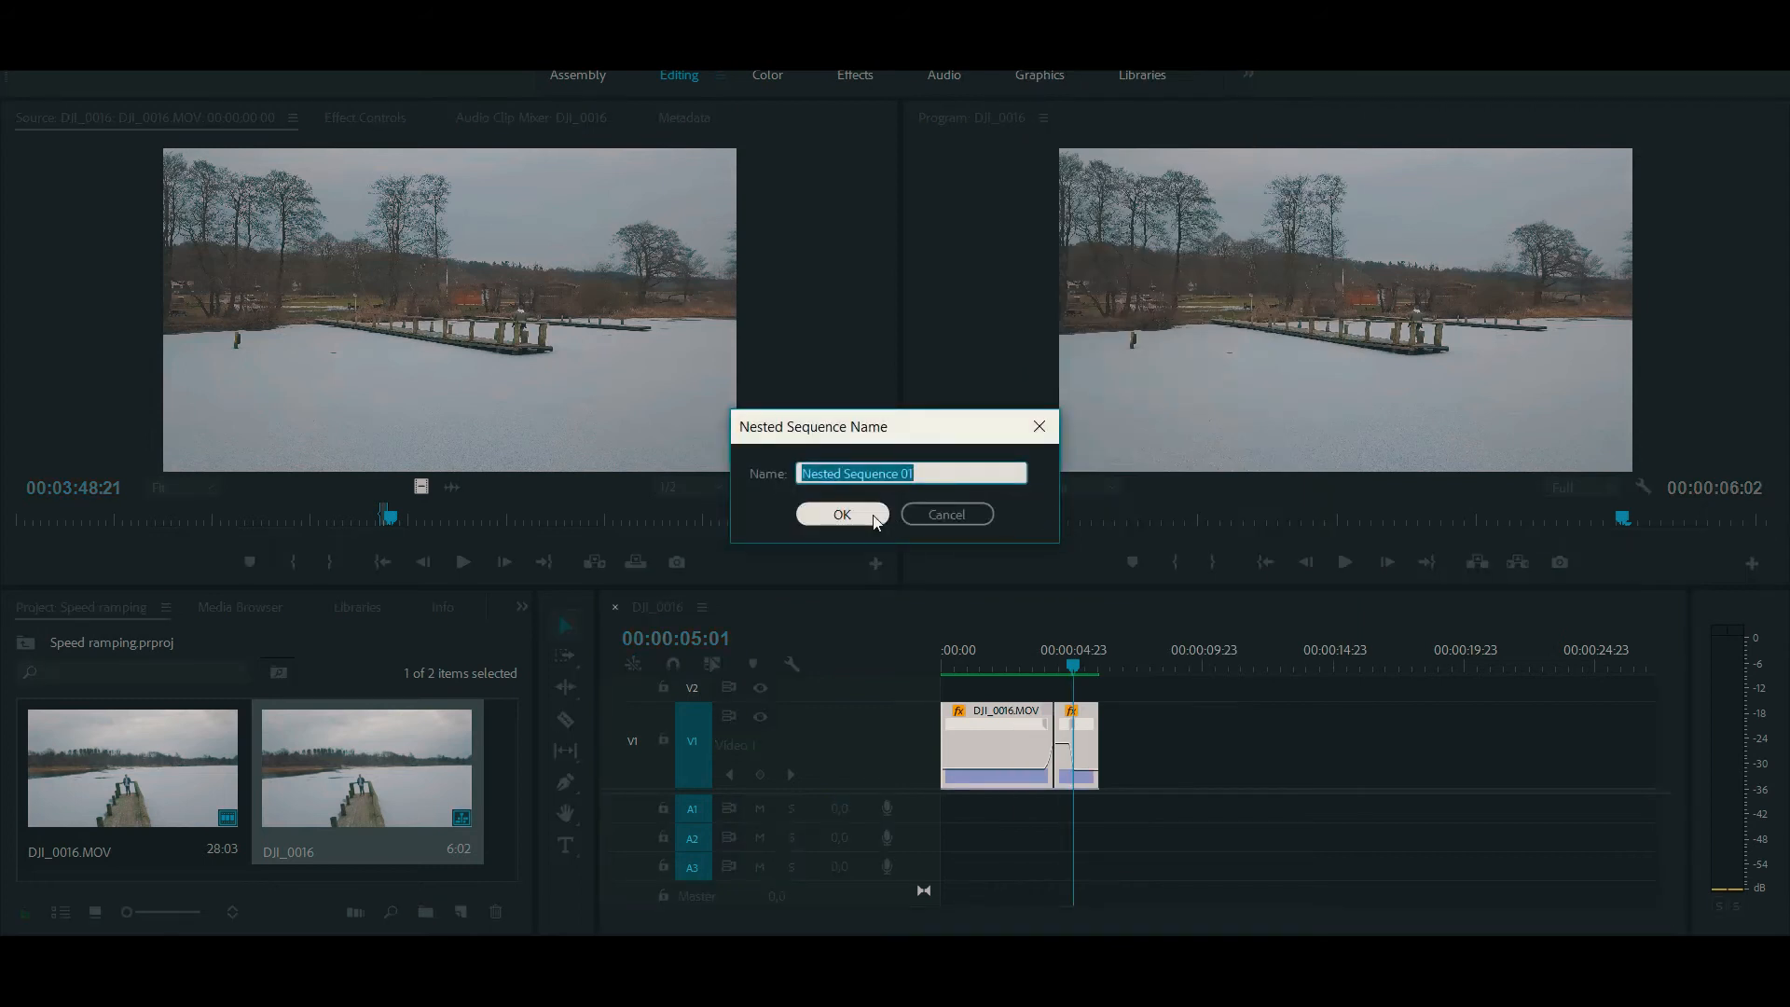
click(841, 515)
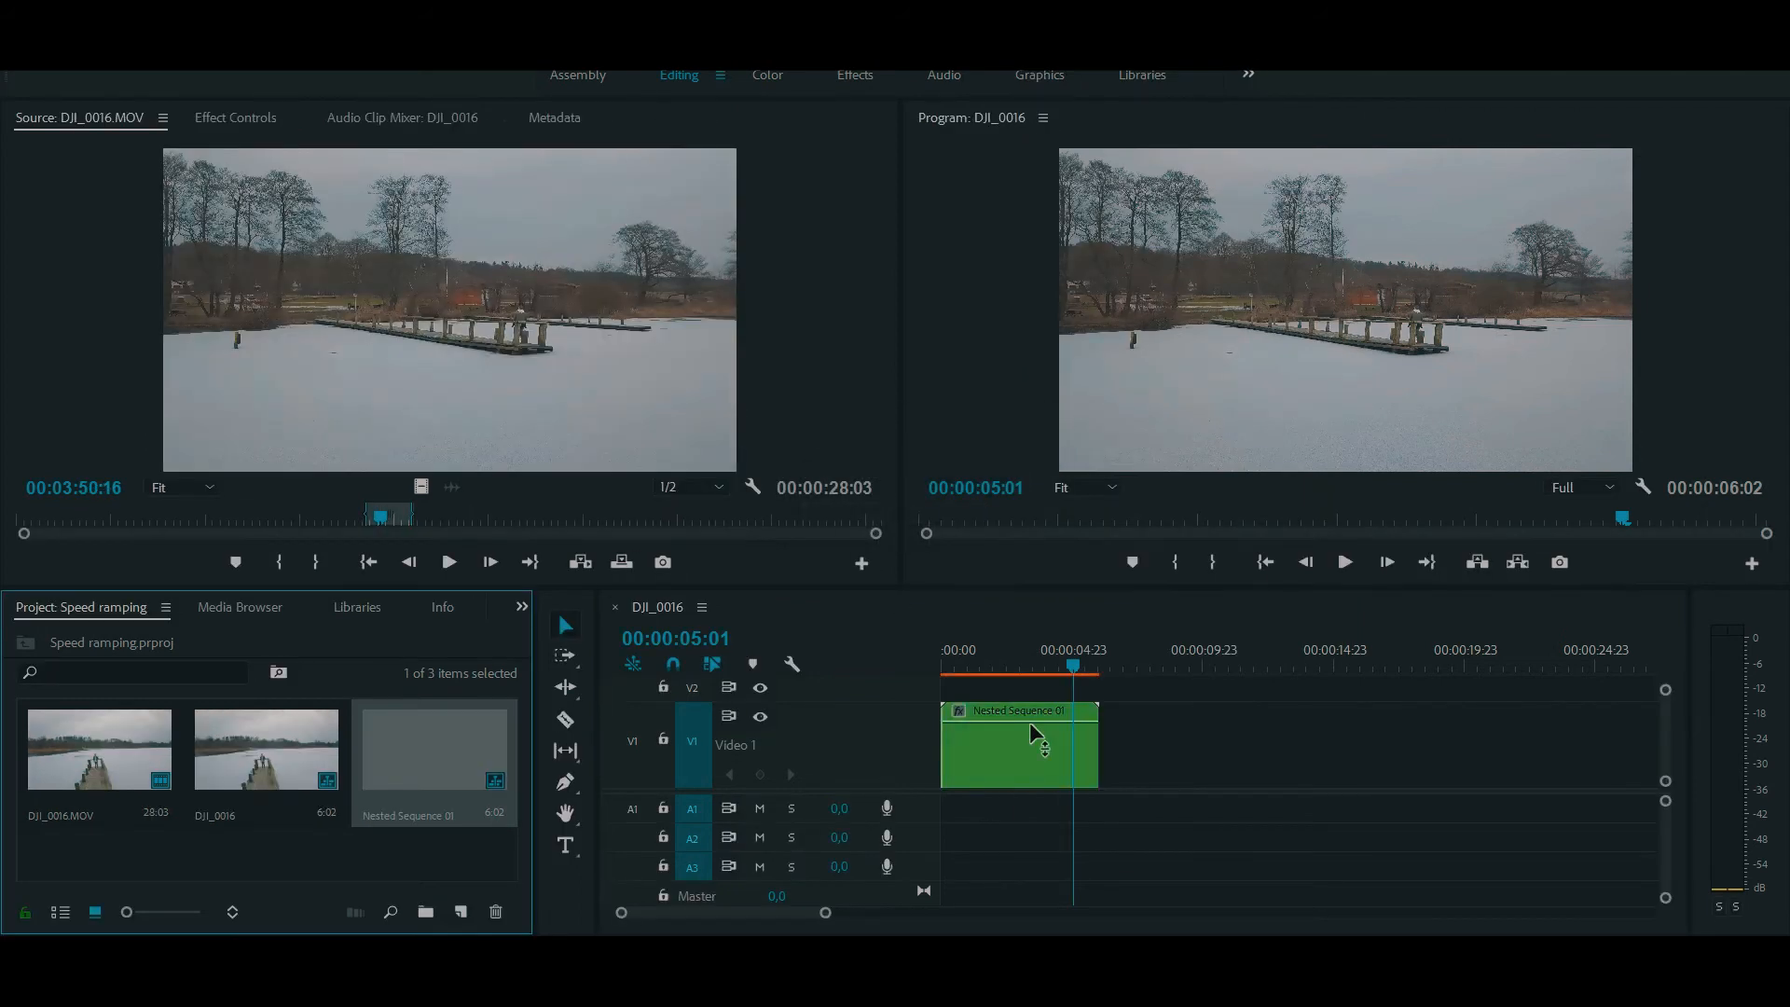
- Find the Directional Blur effect and apply it to Nested Sequence 01
click(1028, 670)
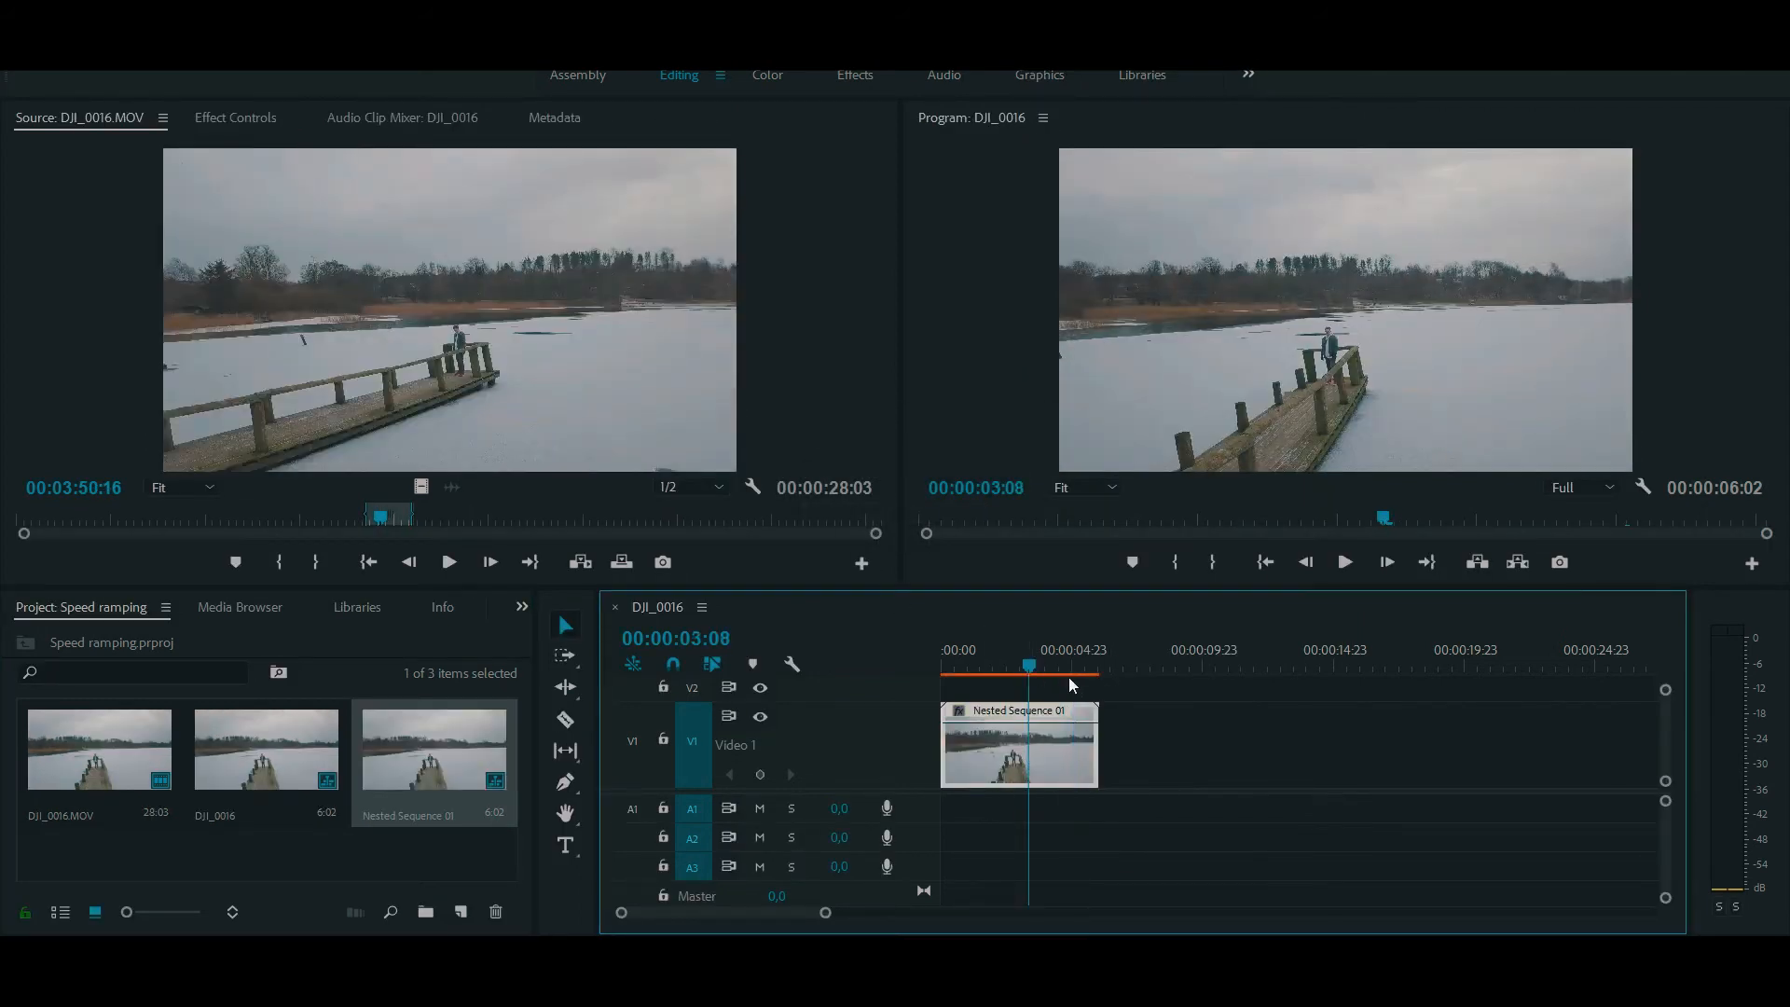
click(1044, 663)
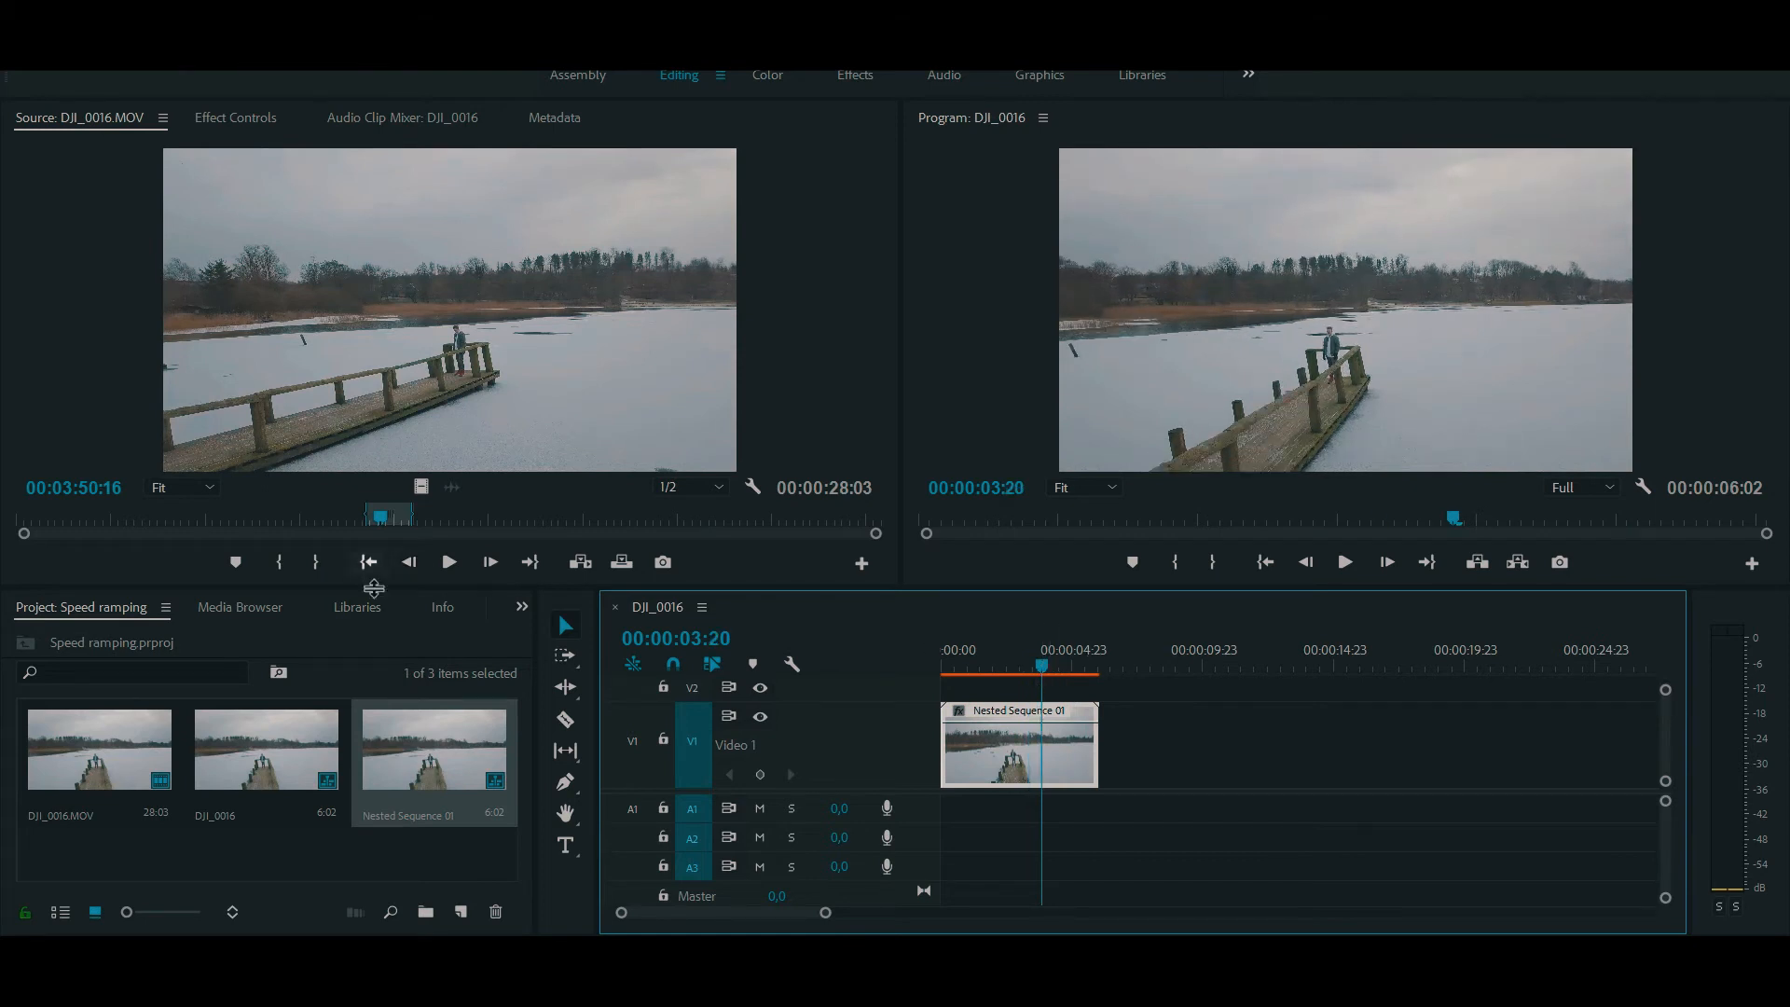
key(shift+7)
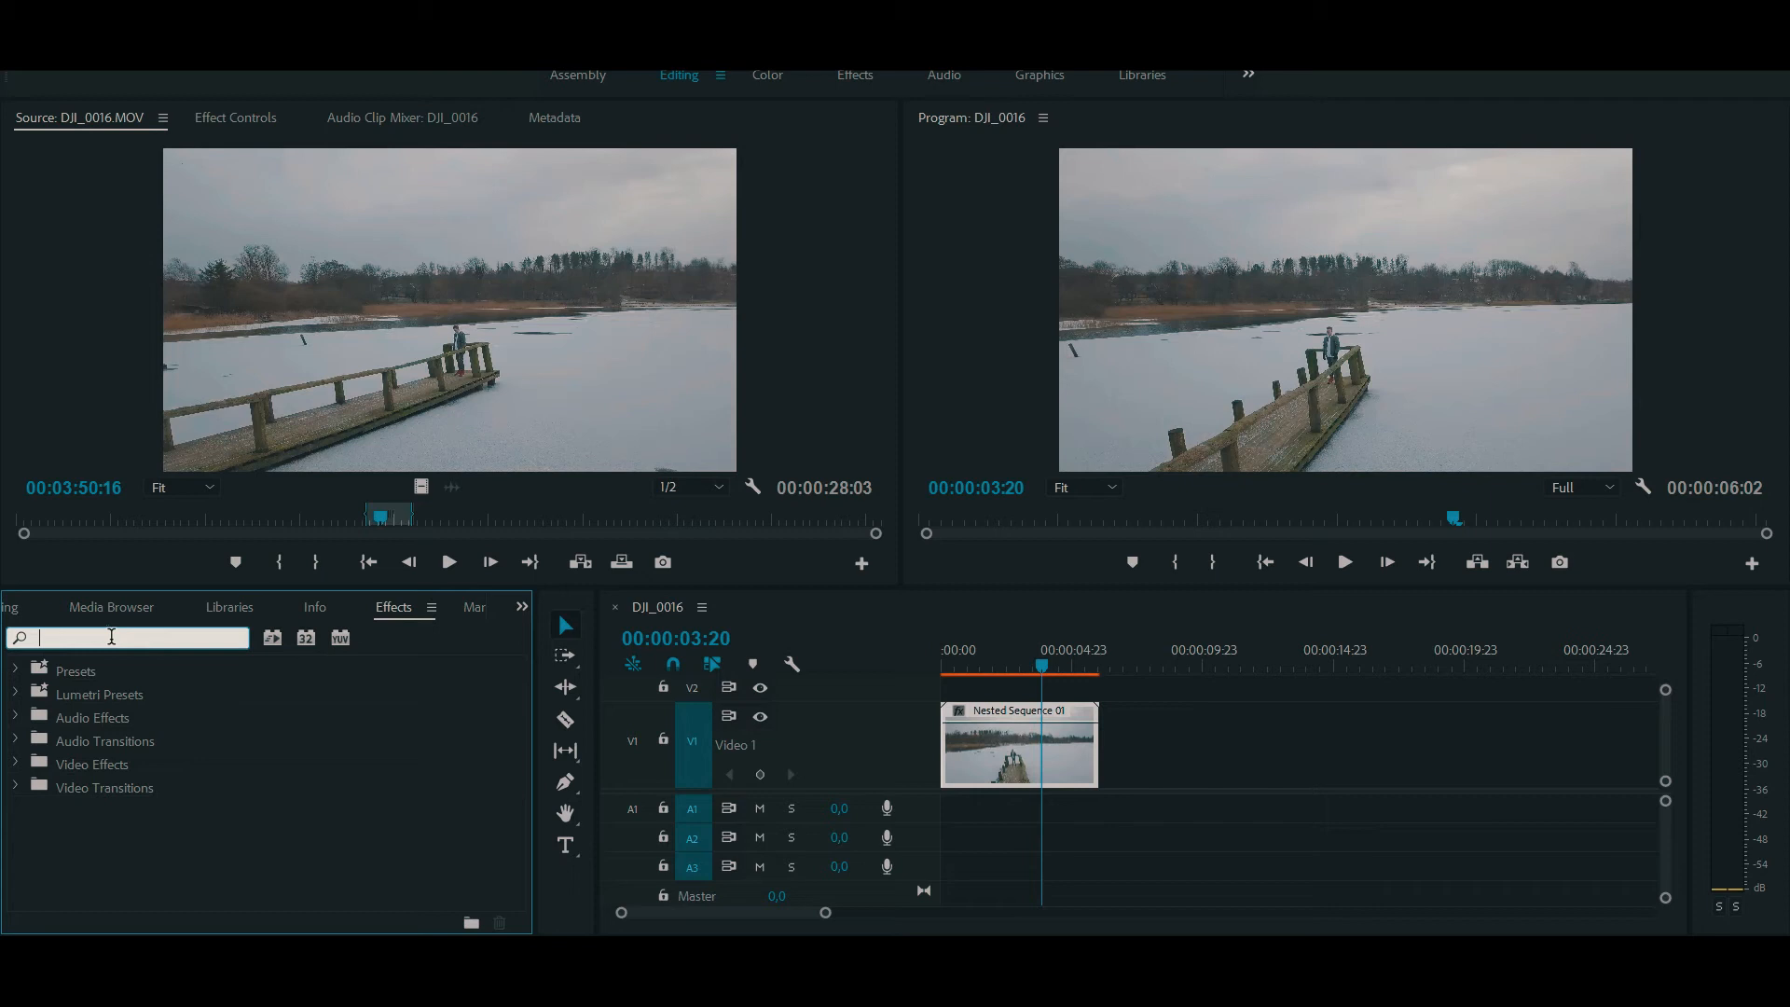
text(dire)
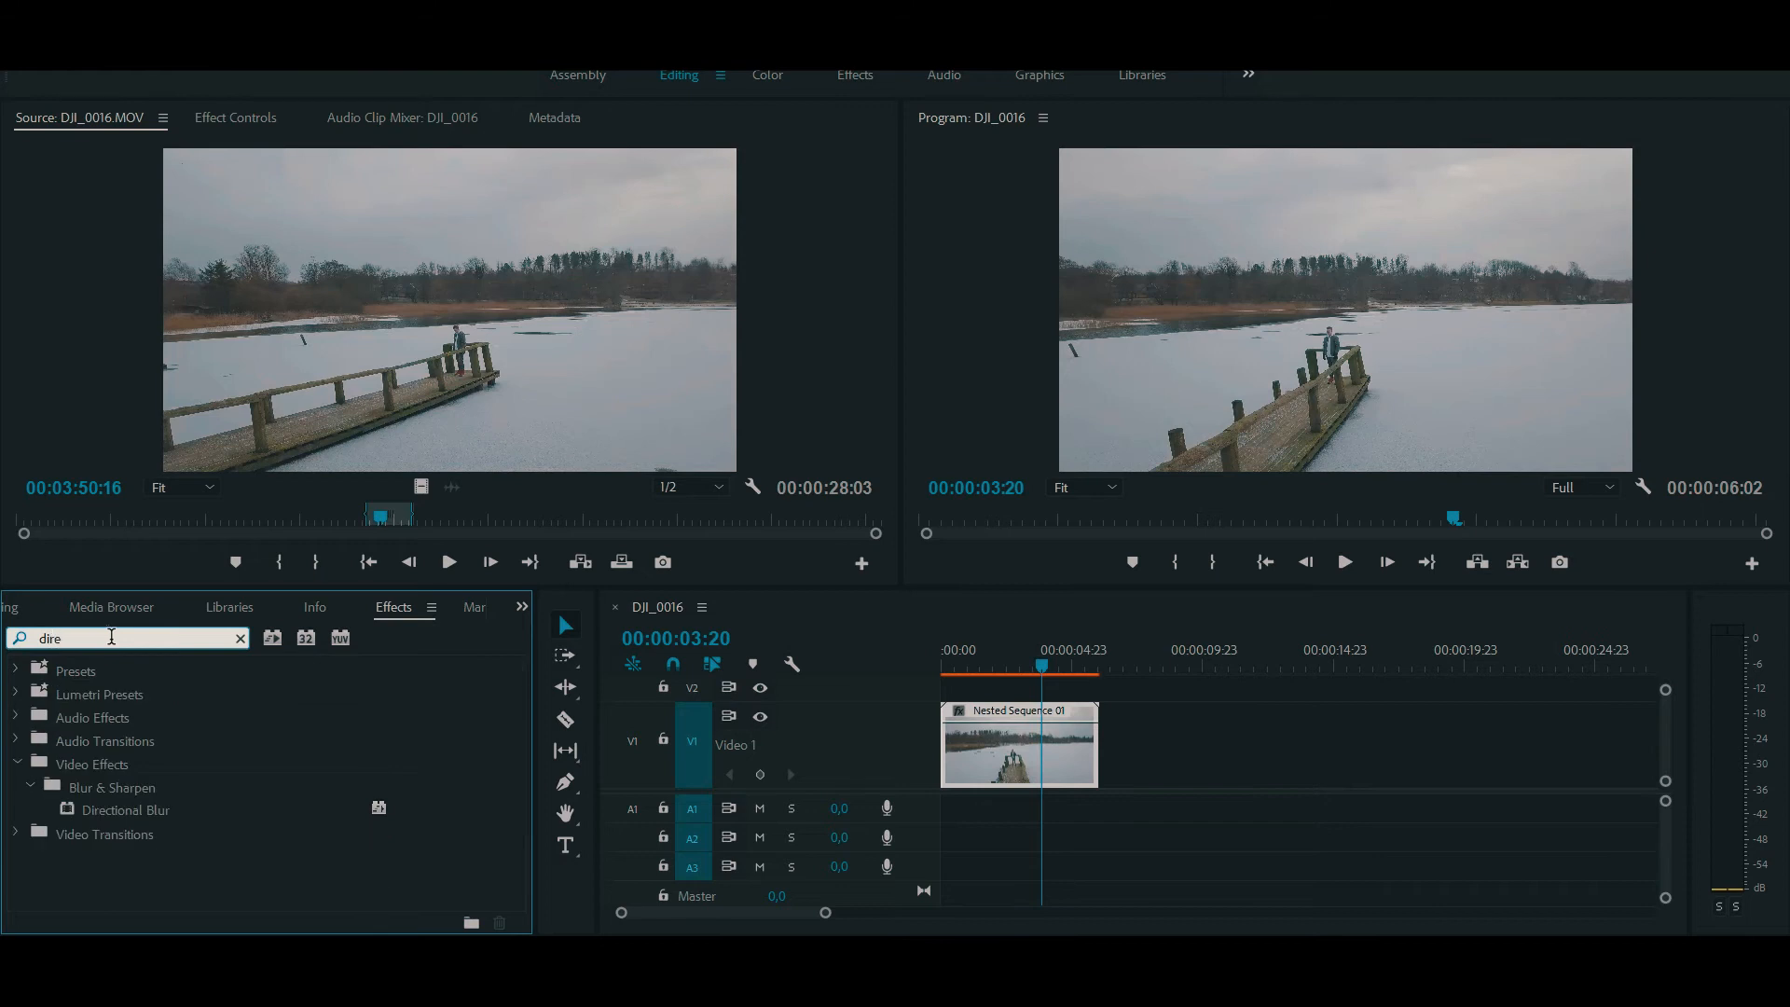
drag(121, 809, 1041, 762)
- Locate the start of the speed-up near 00:00:04:07 and bring up the nested sequence's Directional Blur settings
click(1027, 666)
key(=)
key(=)
key(=)
key(=)
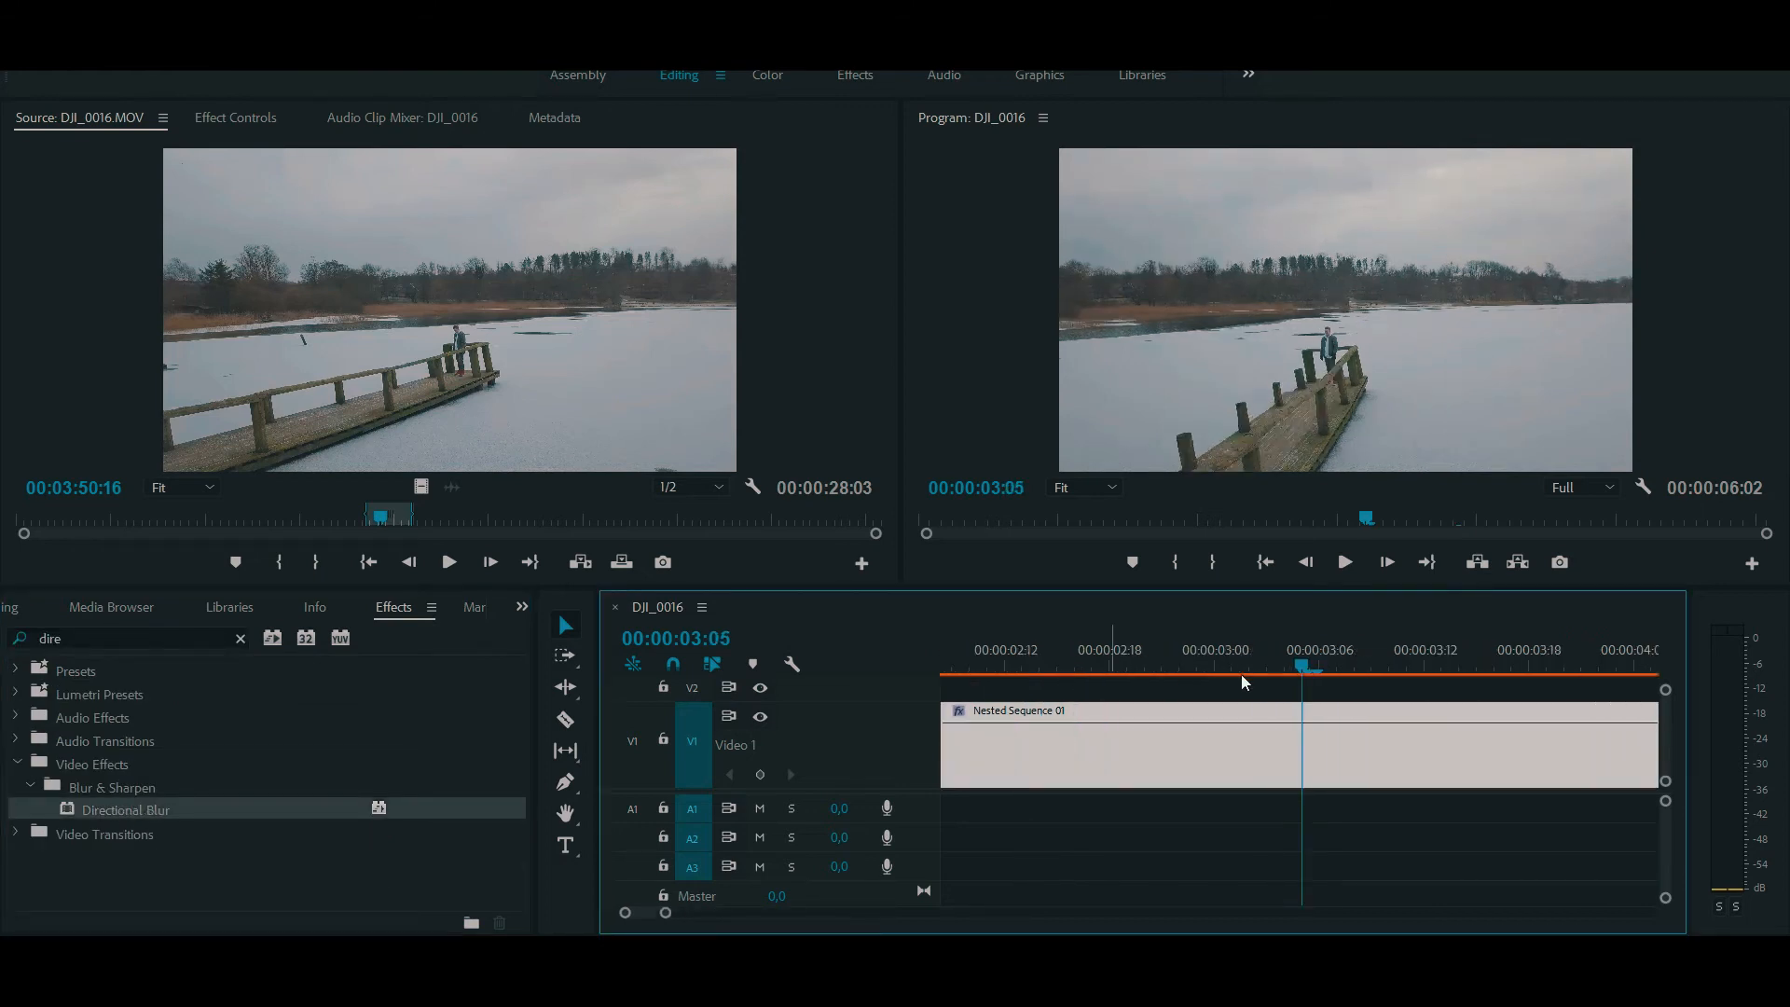
drag(1319, 668, 1455, 659)
key(minus)
click(249, 119)
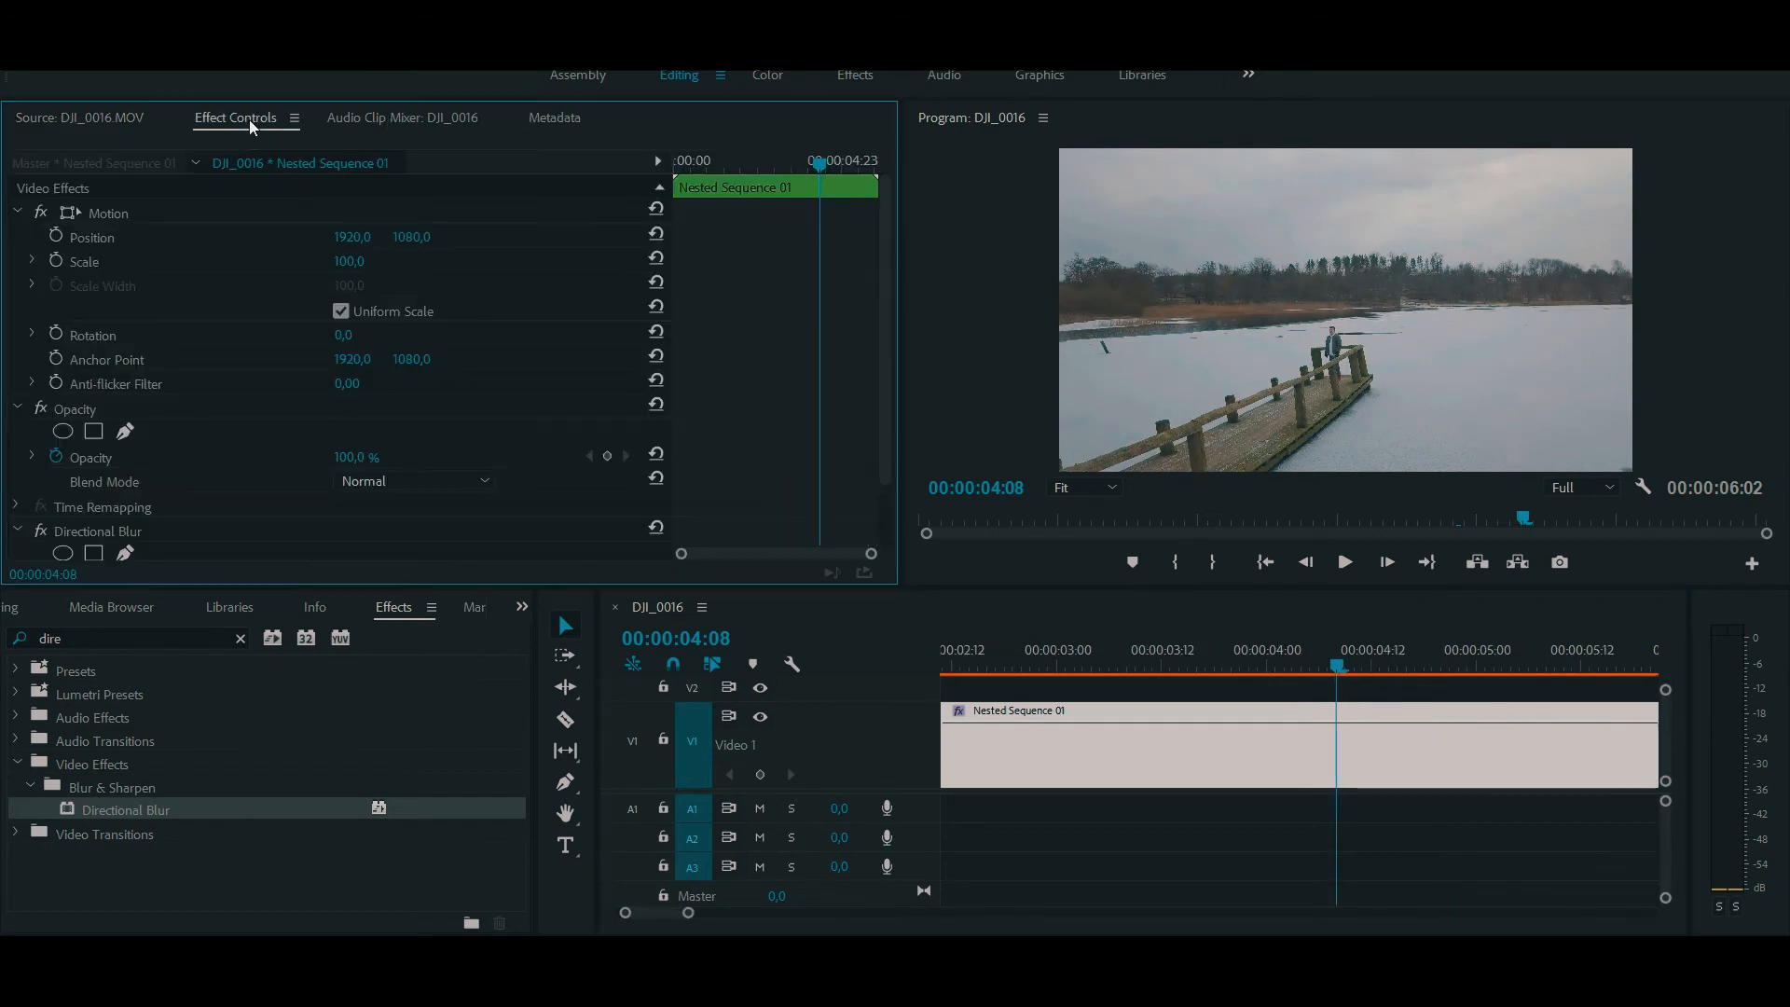
scroll(250, 439, down, 3)
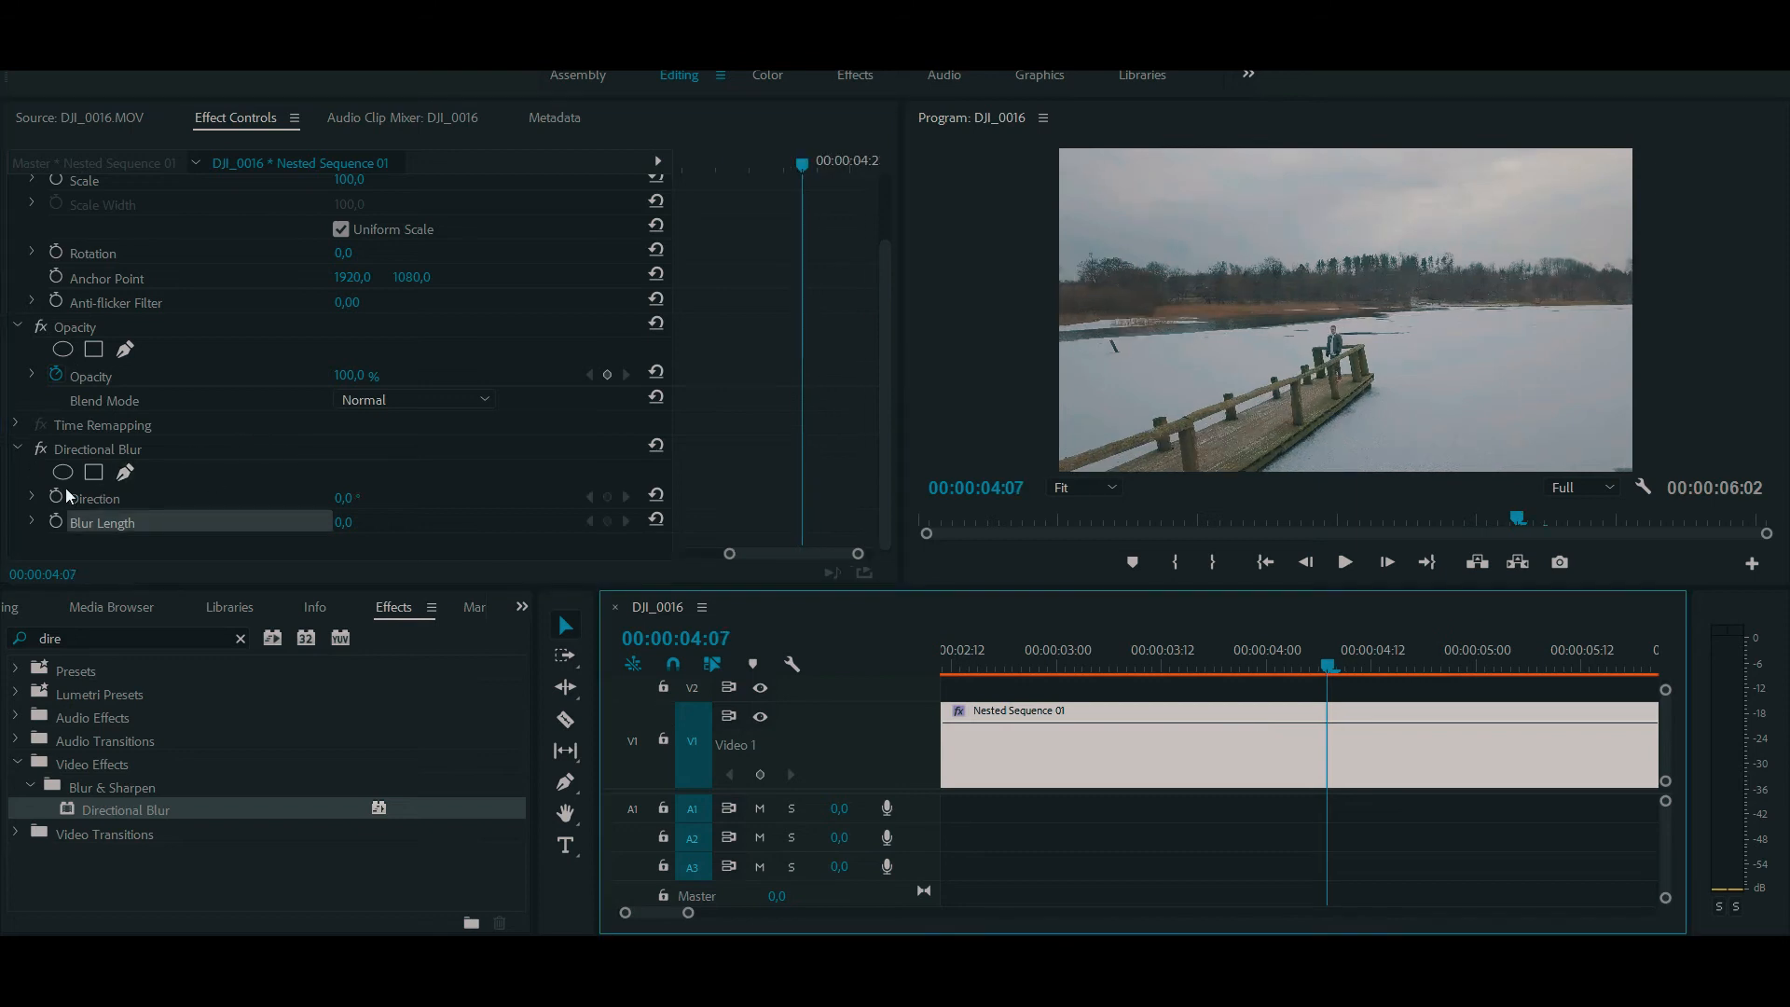
- Start keyframing Direction and Blur Length of the Directional Blur at 00:00:04:03
click(56, 496)
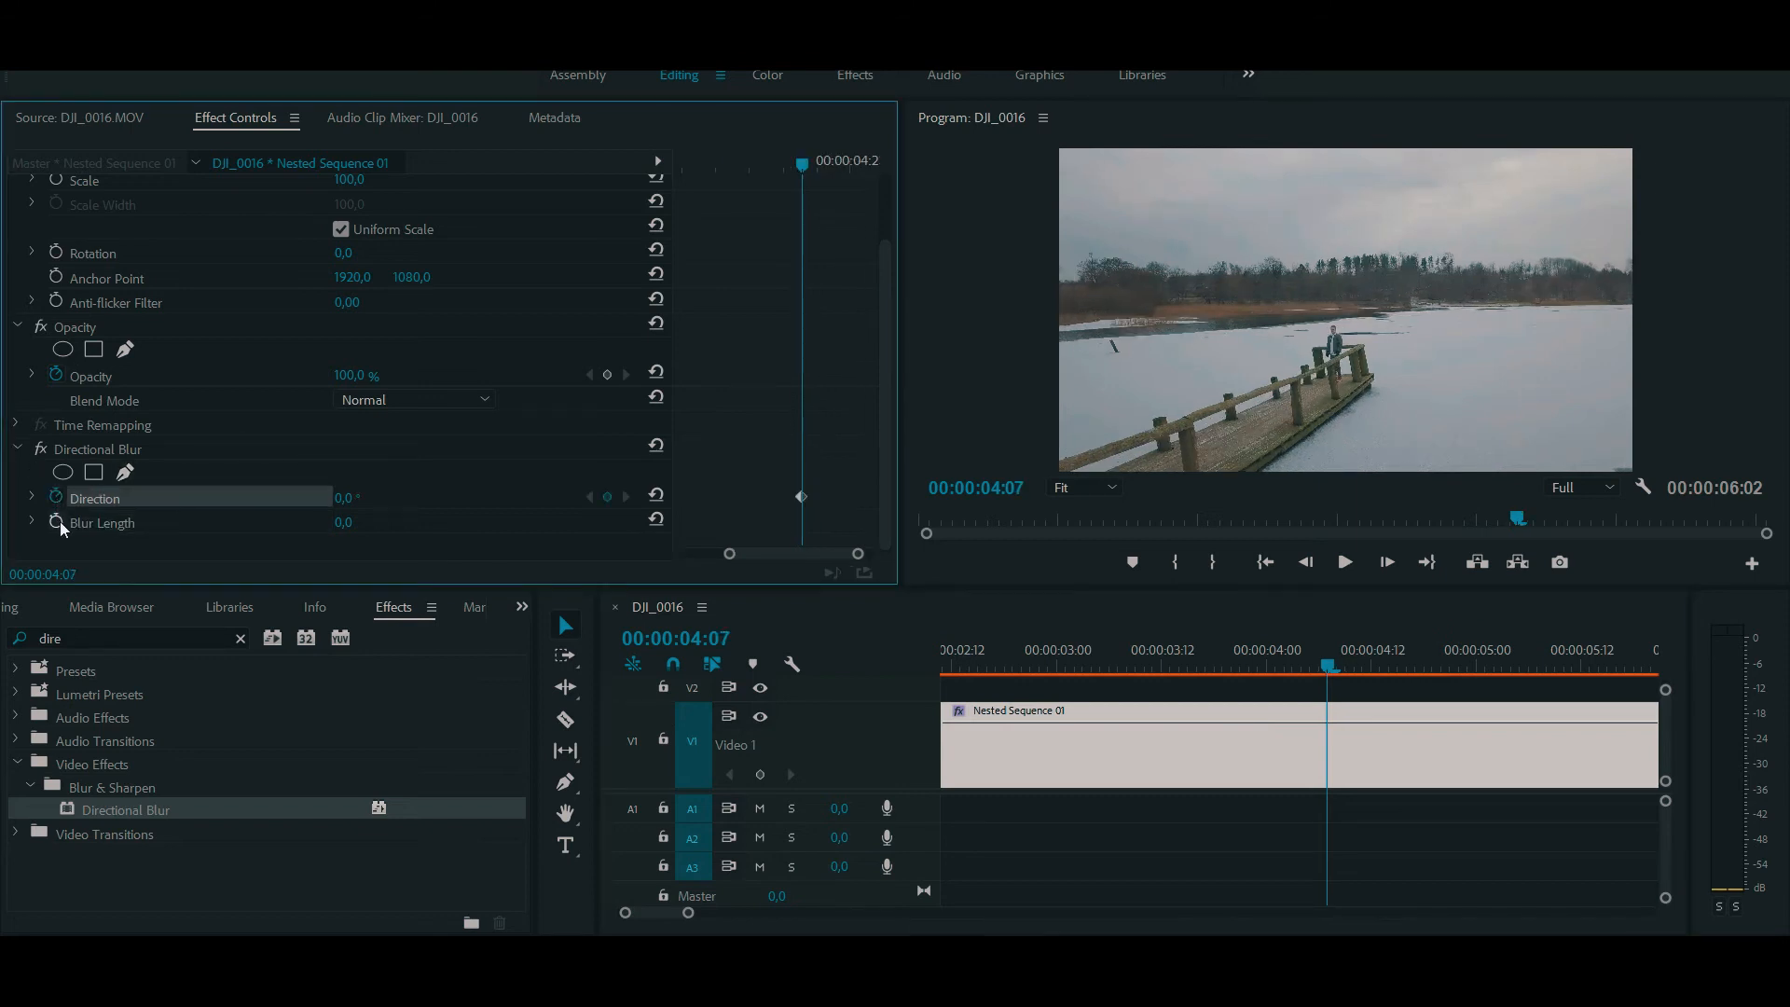
click(56, 522)
click(1290, 672)
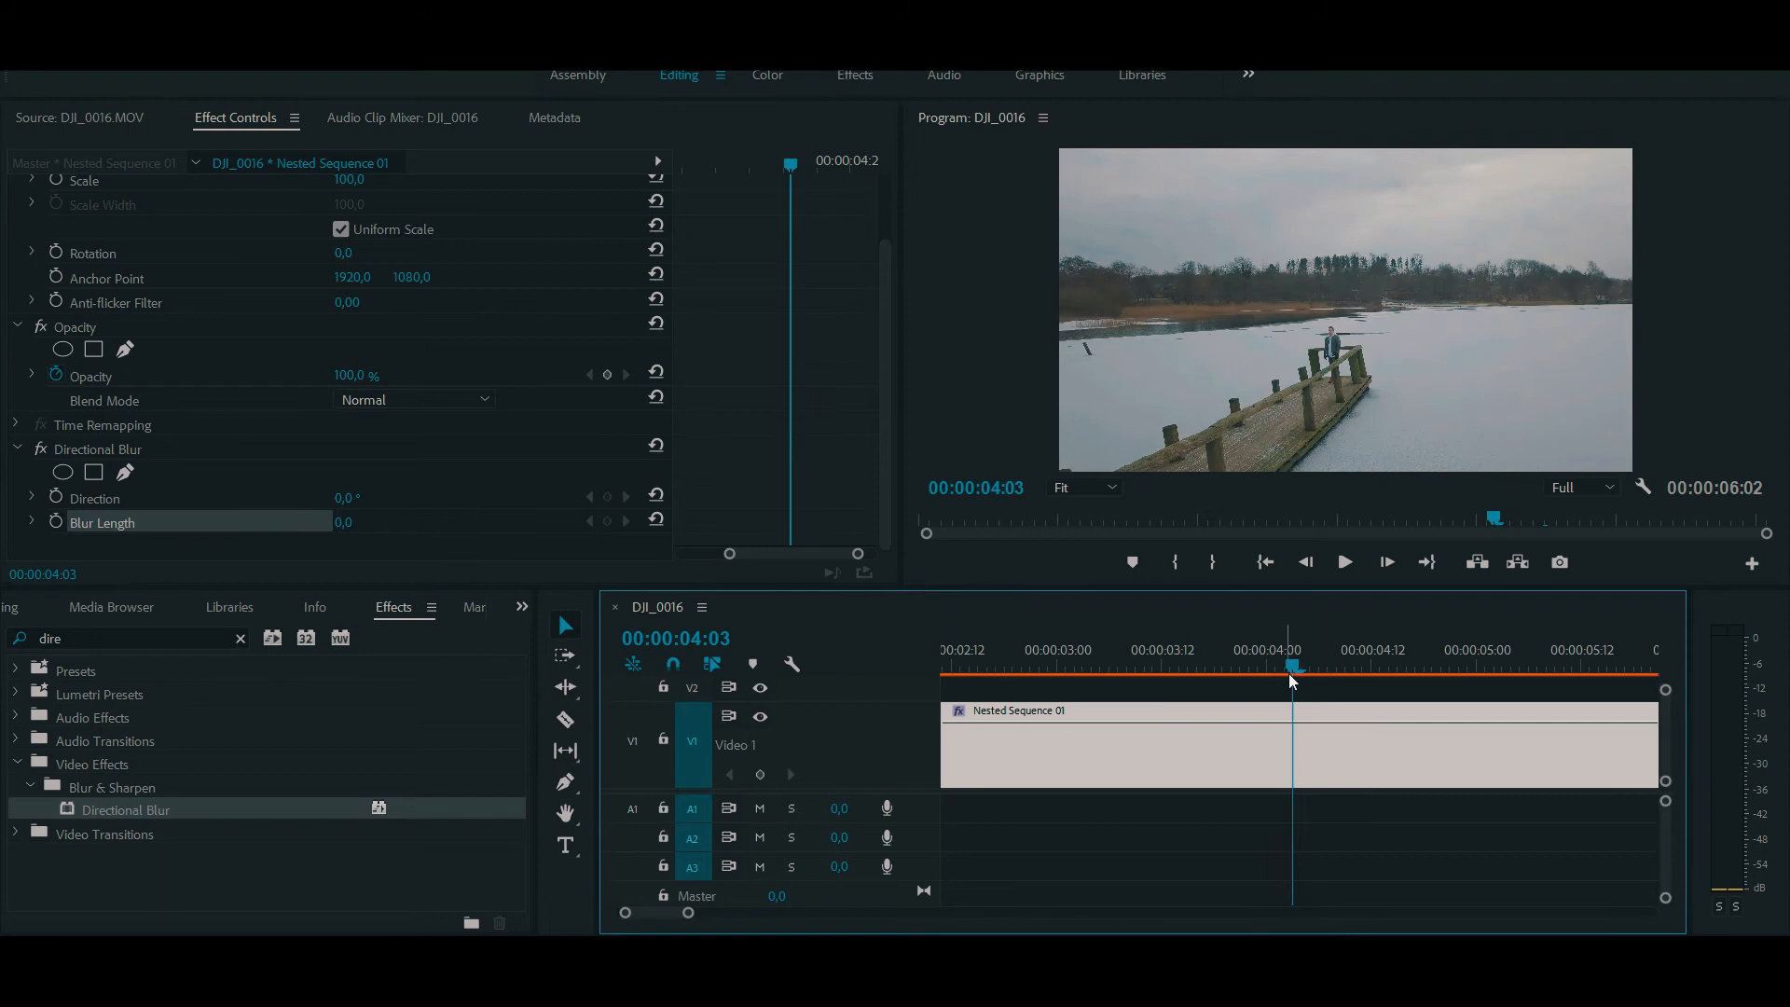
mouse_move(1294, 672)
mouse_down()
mouse_move(1347, 671)
mouse_move(1291, 665)
mouse_up()
click(56, 497)
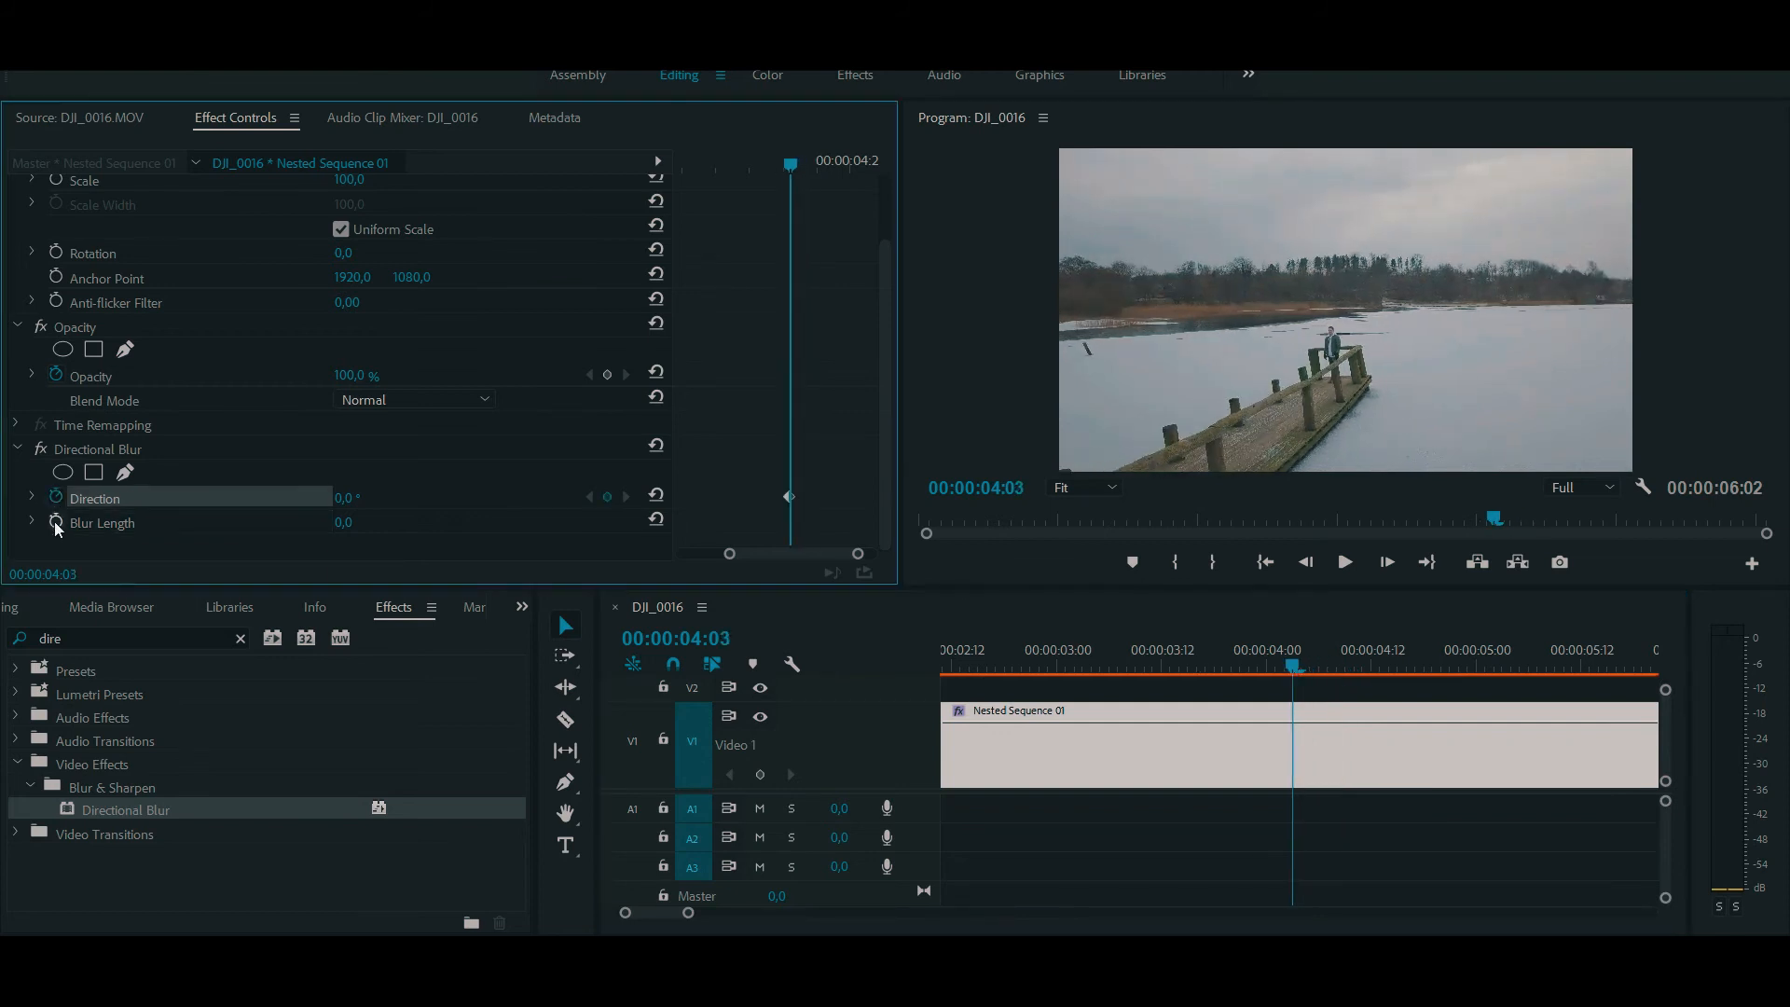
click(56, 522)
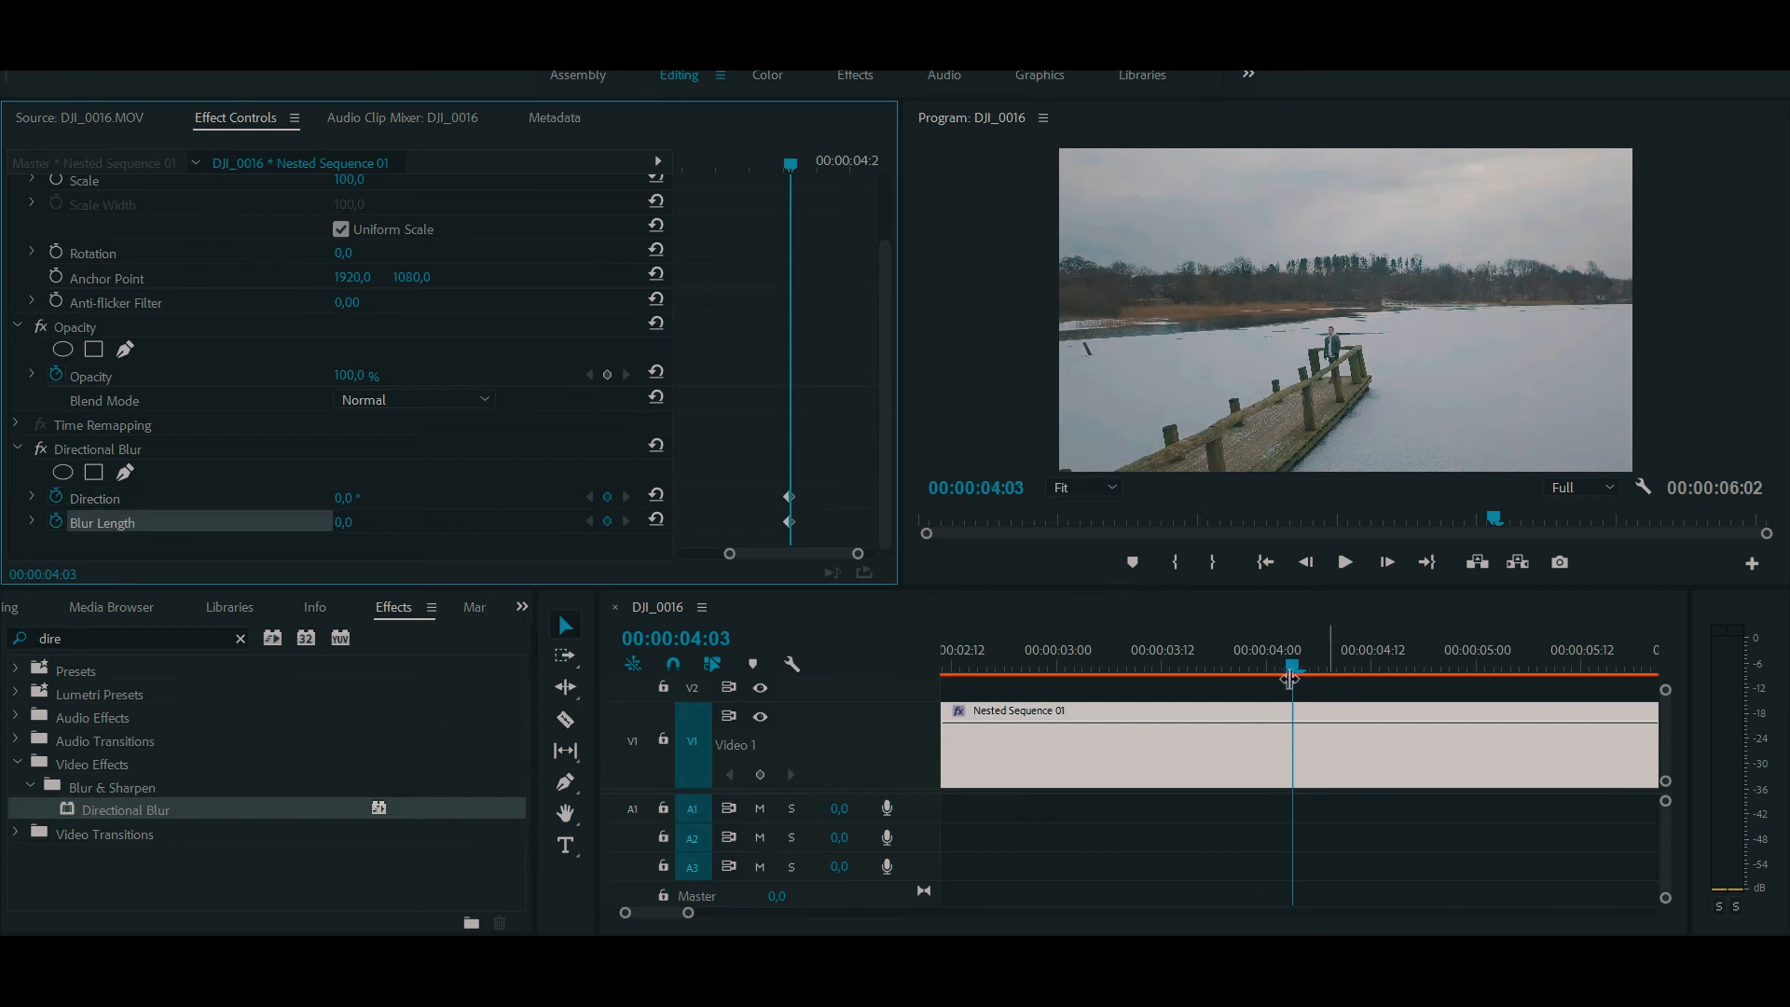
- At 00:00:04:10, set the Directional Blur's Blur Length to 18 and its Direction to 90°
drag(1295, 669, 1361, 674)
click(371, 506)
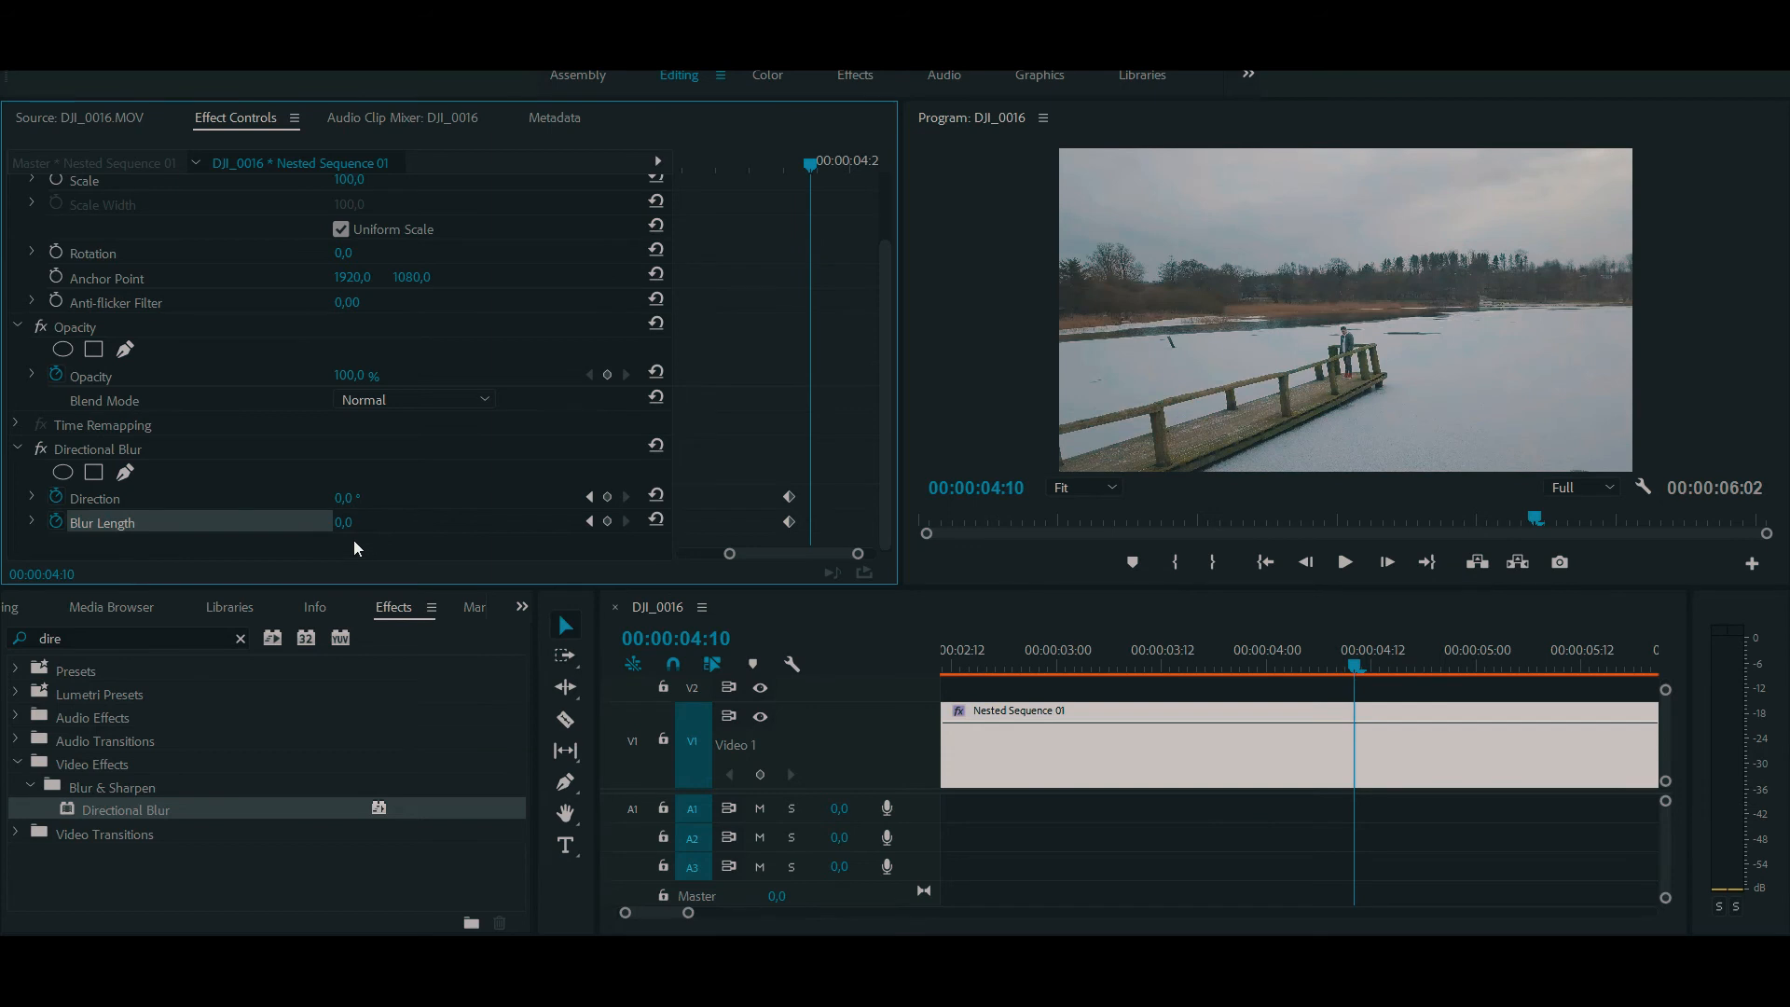
drag(344, 527, 344, 529)
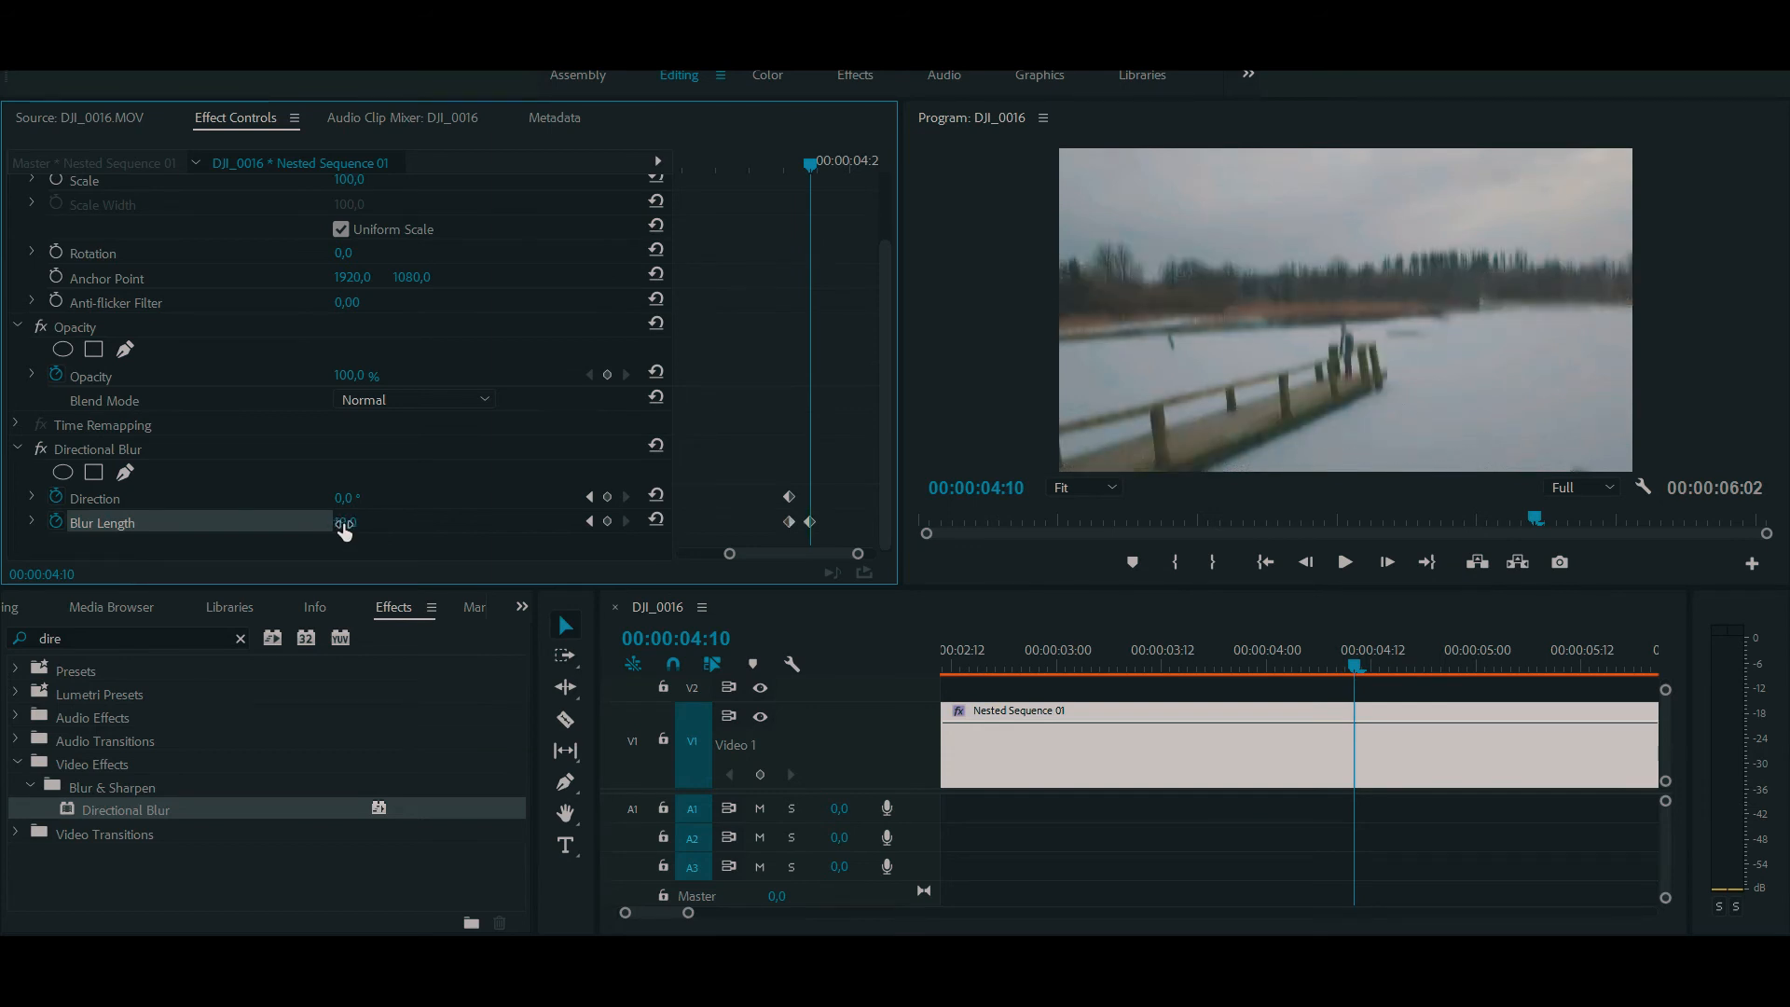
drag(344, 528, 344, 506)
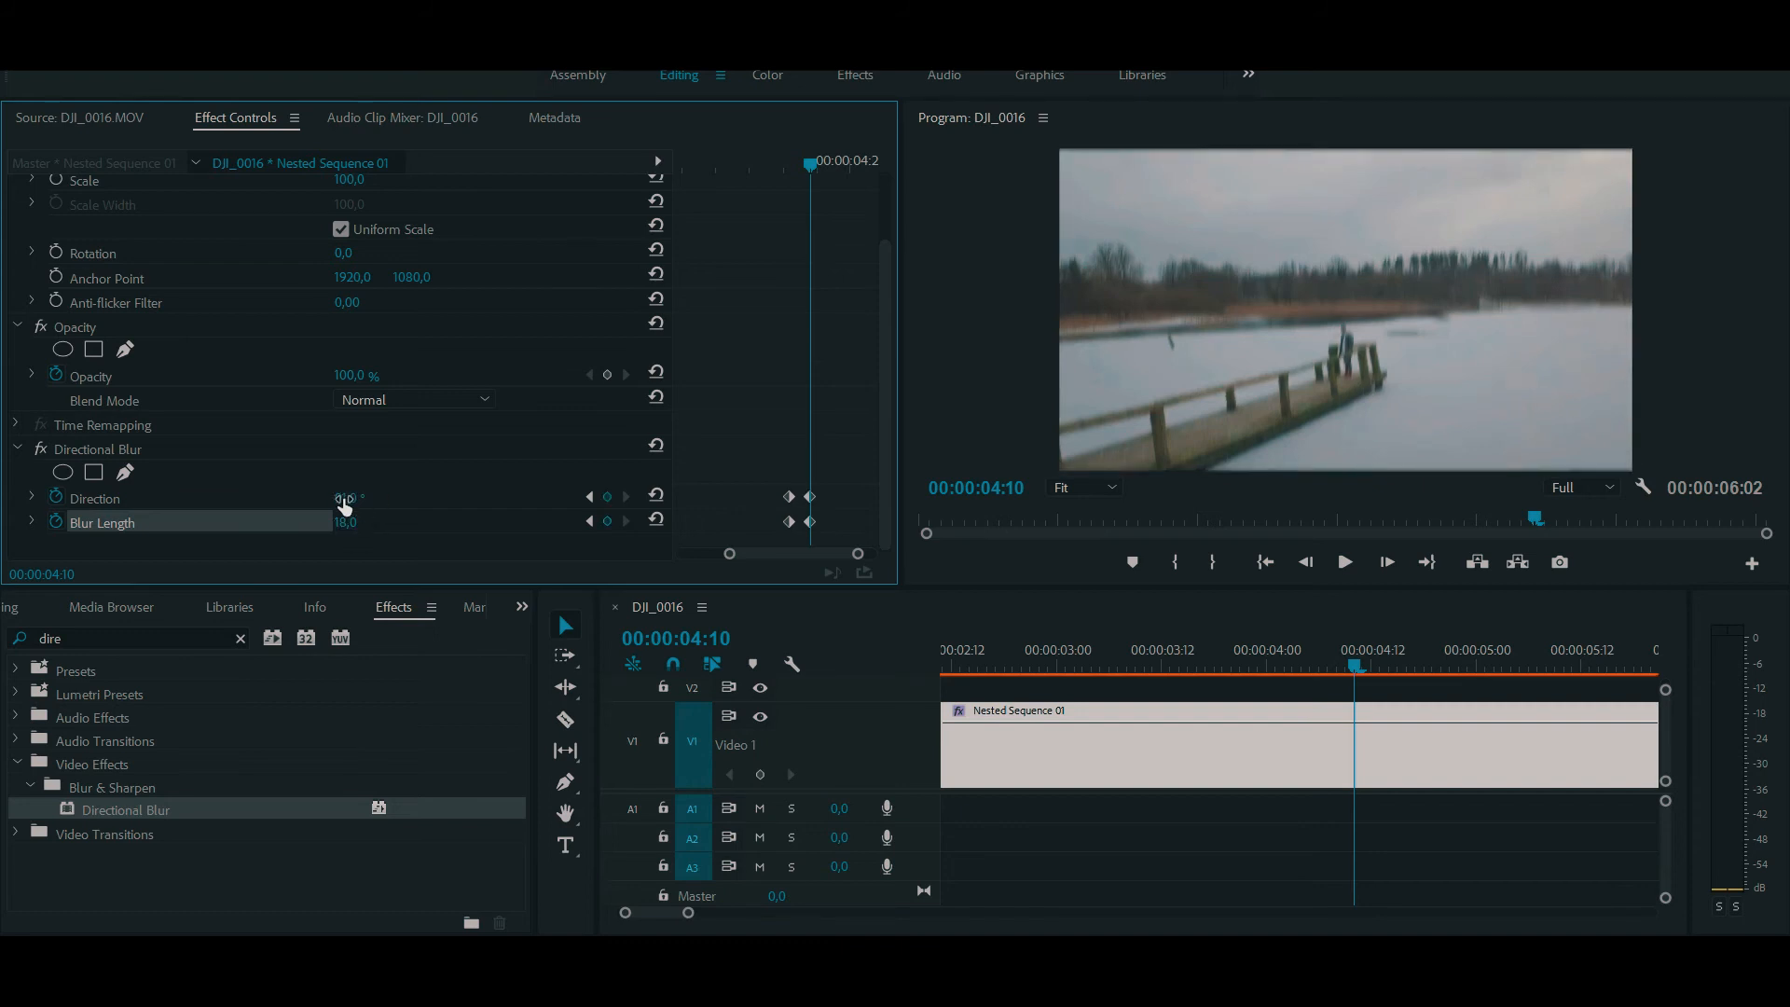
click(344, 497)
text(91)
key(Return)
mouse_move(354, 506)
mouse_down()
mouse_move(371, 501)
mouse_move(348, 500)
mouse_up()
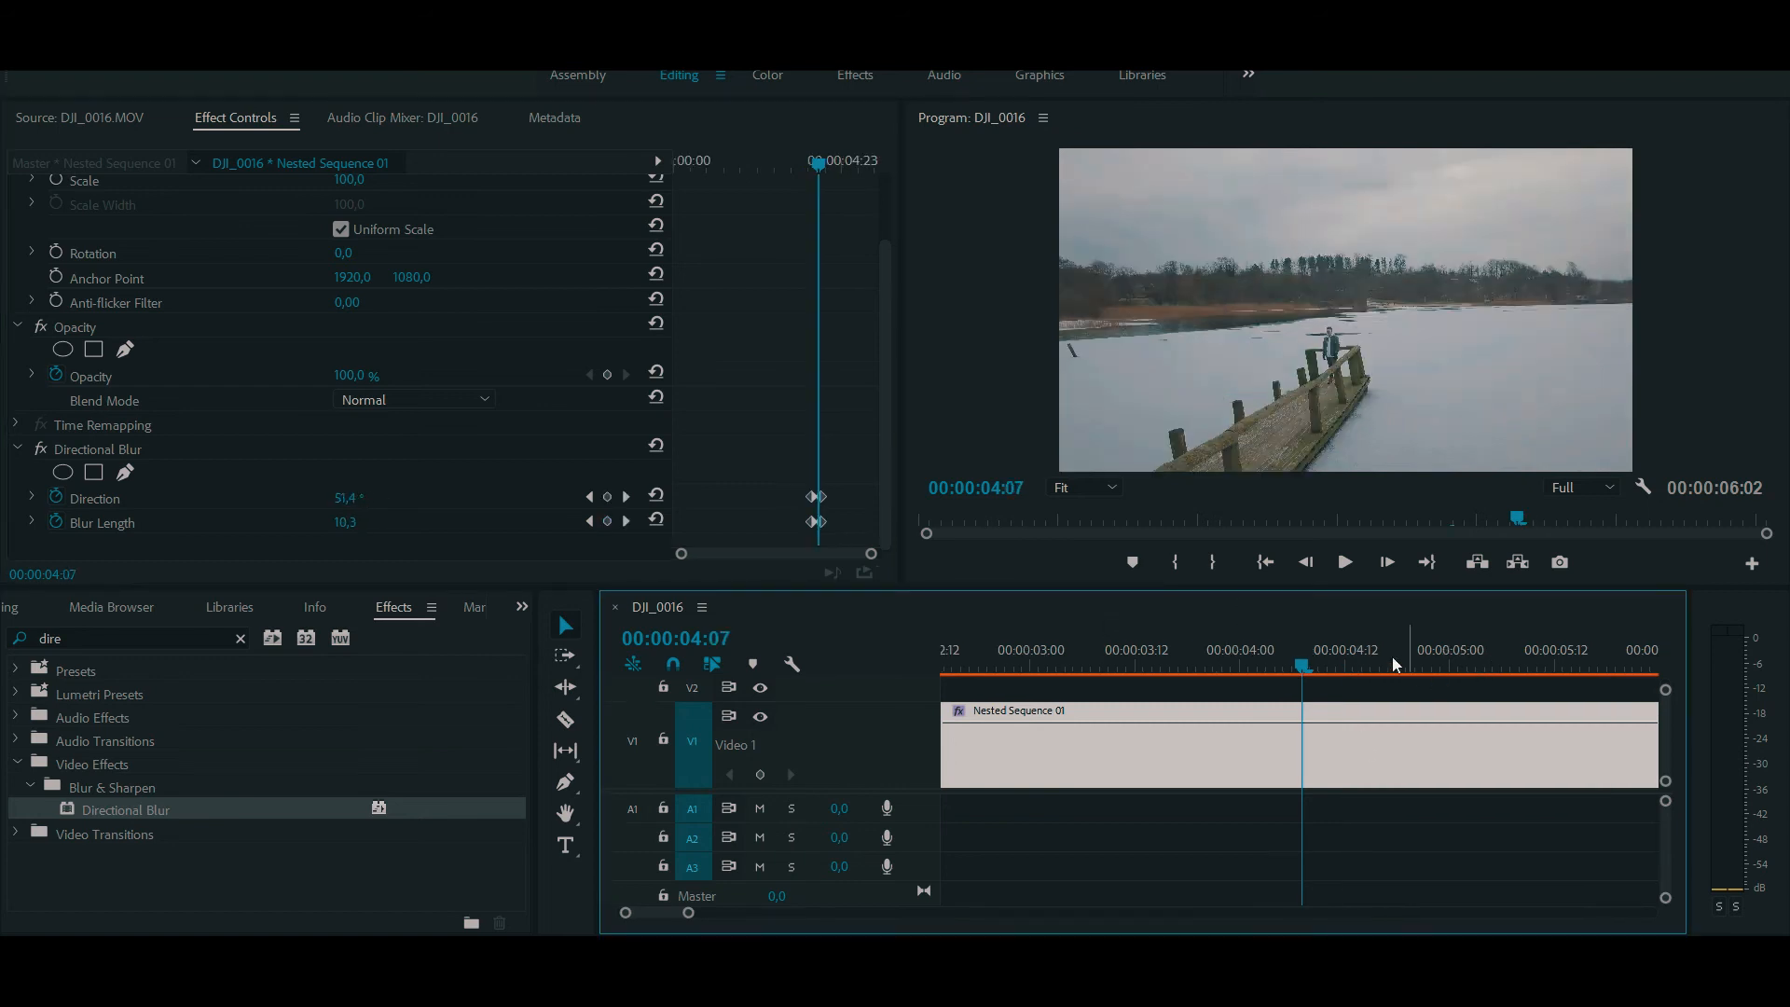
- Keyframe the blur at 00:00:05:00 with Direction 90° and Blur Length 19, and set both to 0 at 00:00:05:04
drag(1401, 673, 1464, 670)
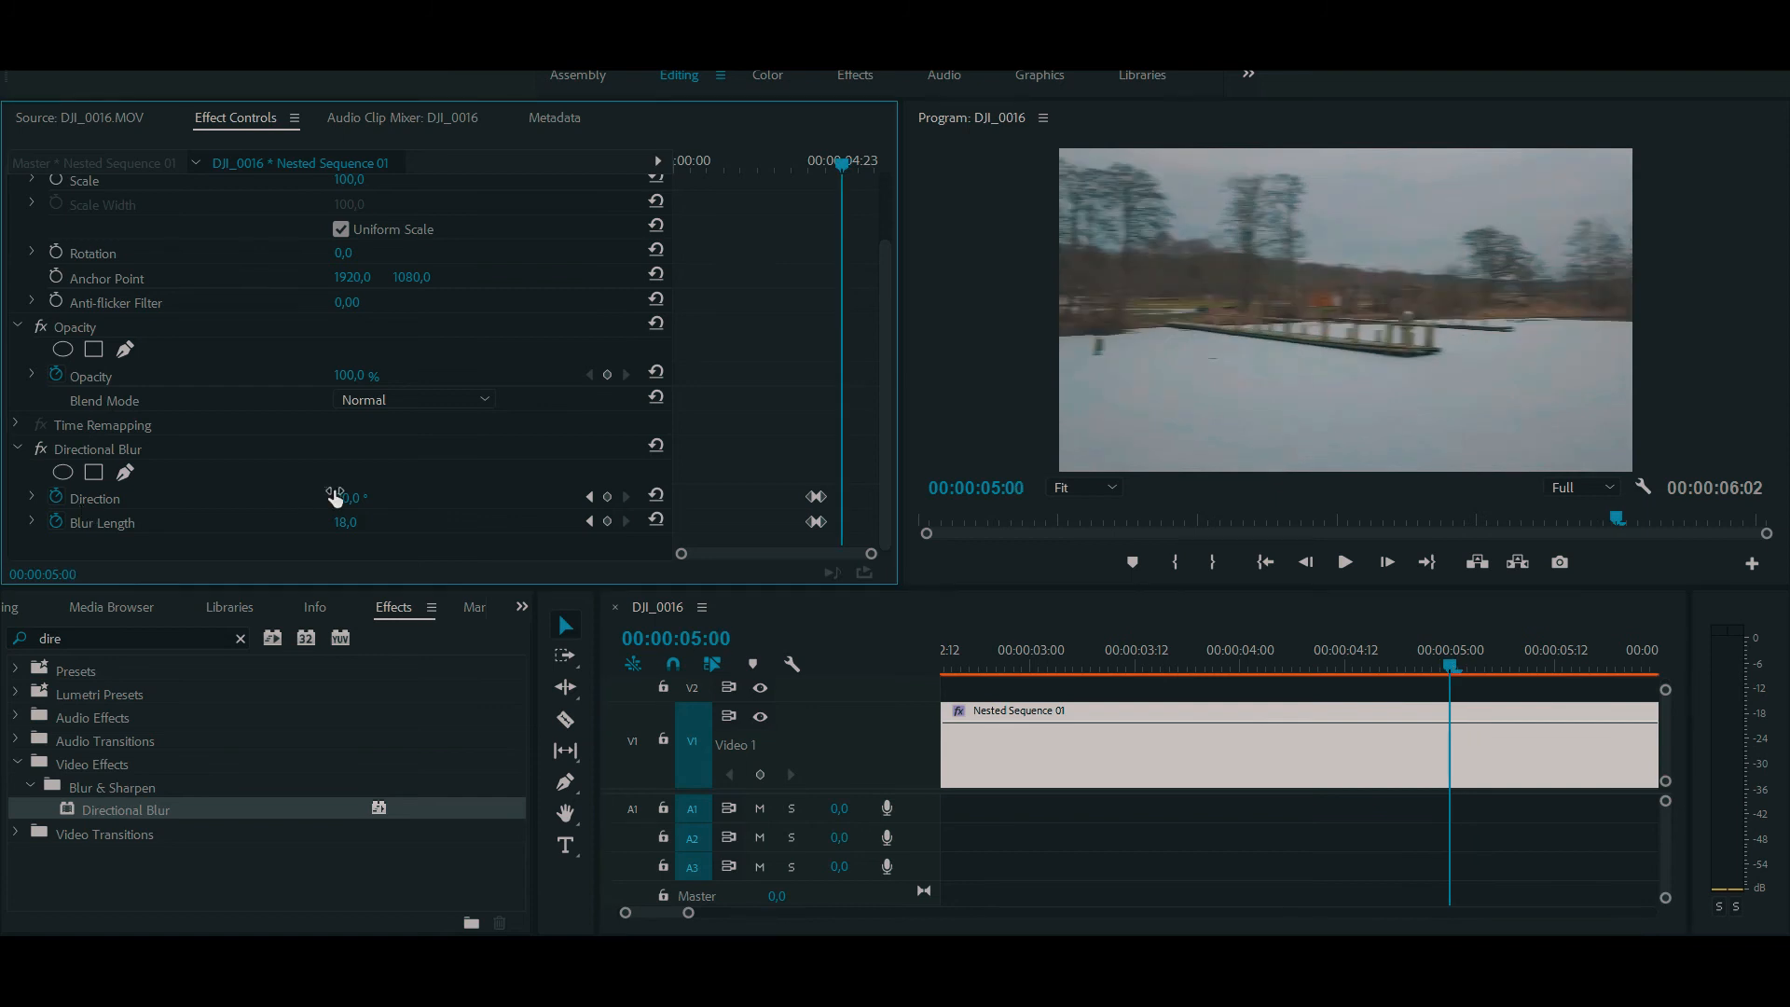
drag(351, 502, 350, 503)
drag(1455, 673, 1487, 670)
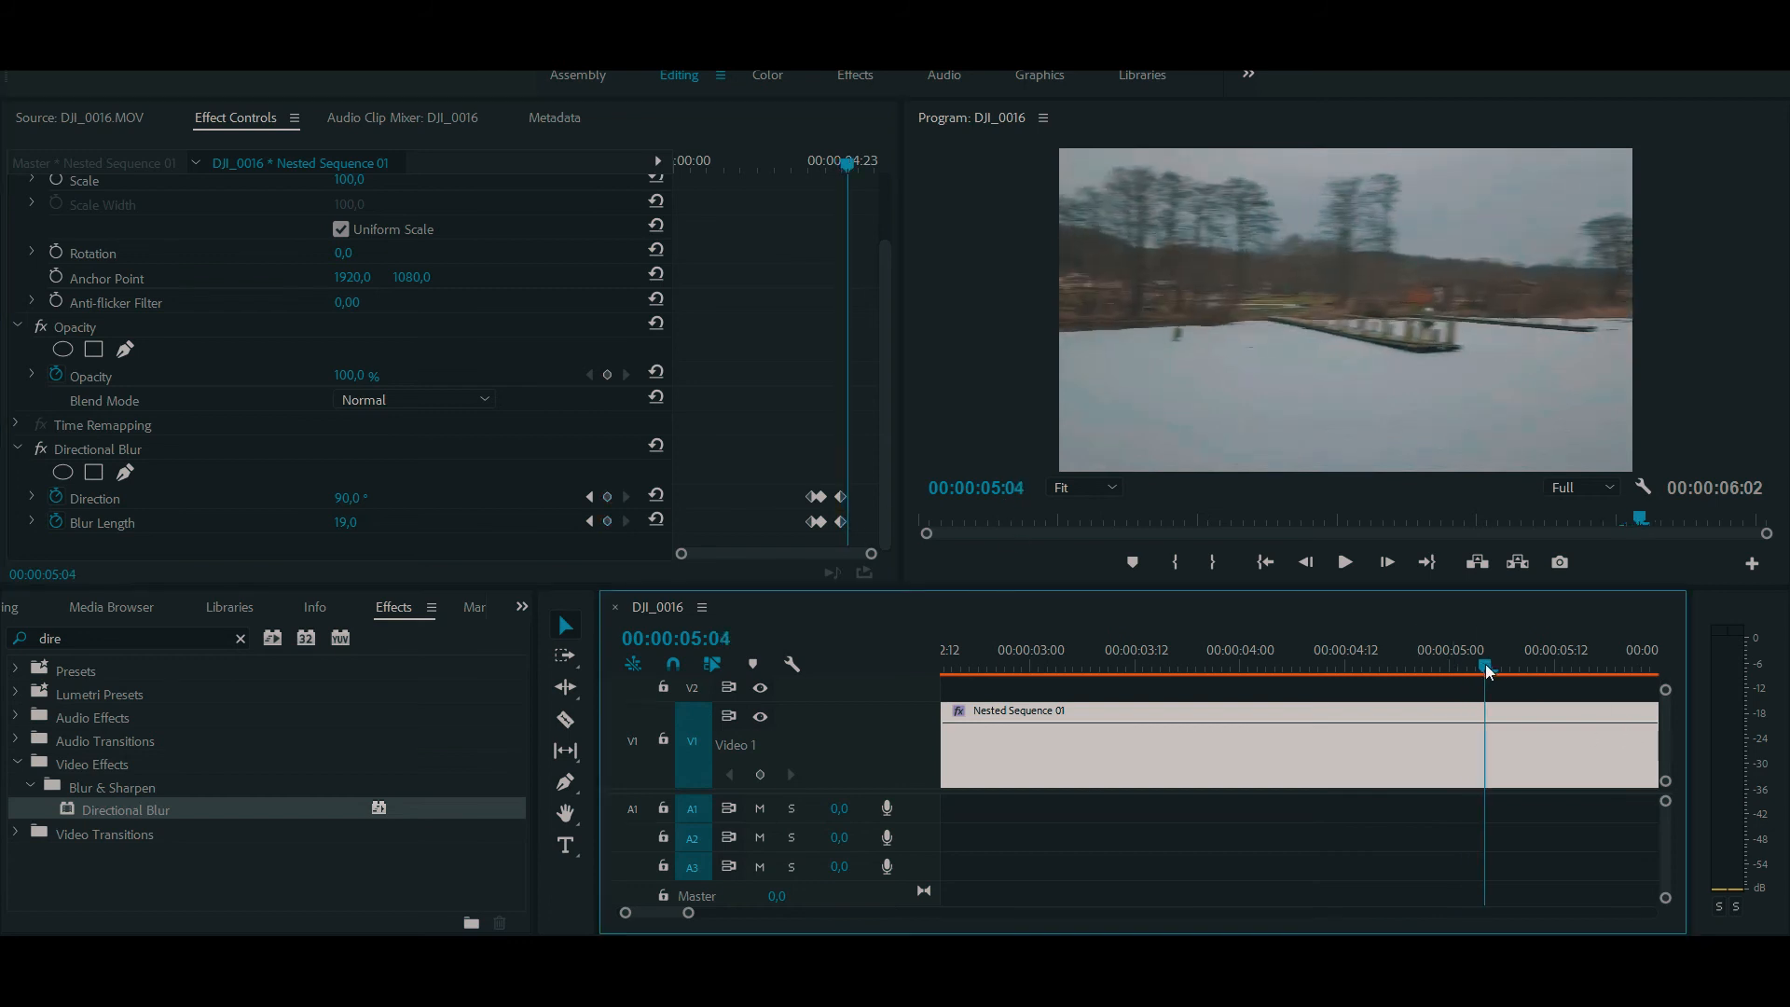
click(350, 497)
text(0)
key(Return)
click(347, 522)
text(0)
click(1397, 714)
- Render the nested sequence and play it back to review the speed ramp with the directional blur
key(minus)
key(minus)
key(minus)
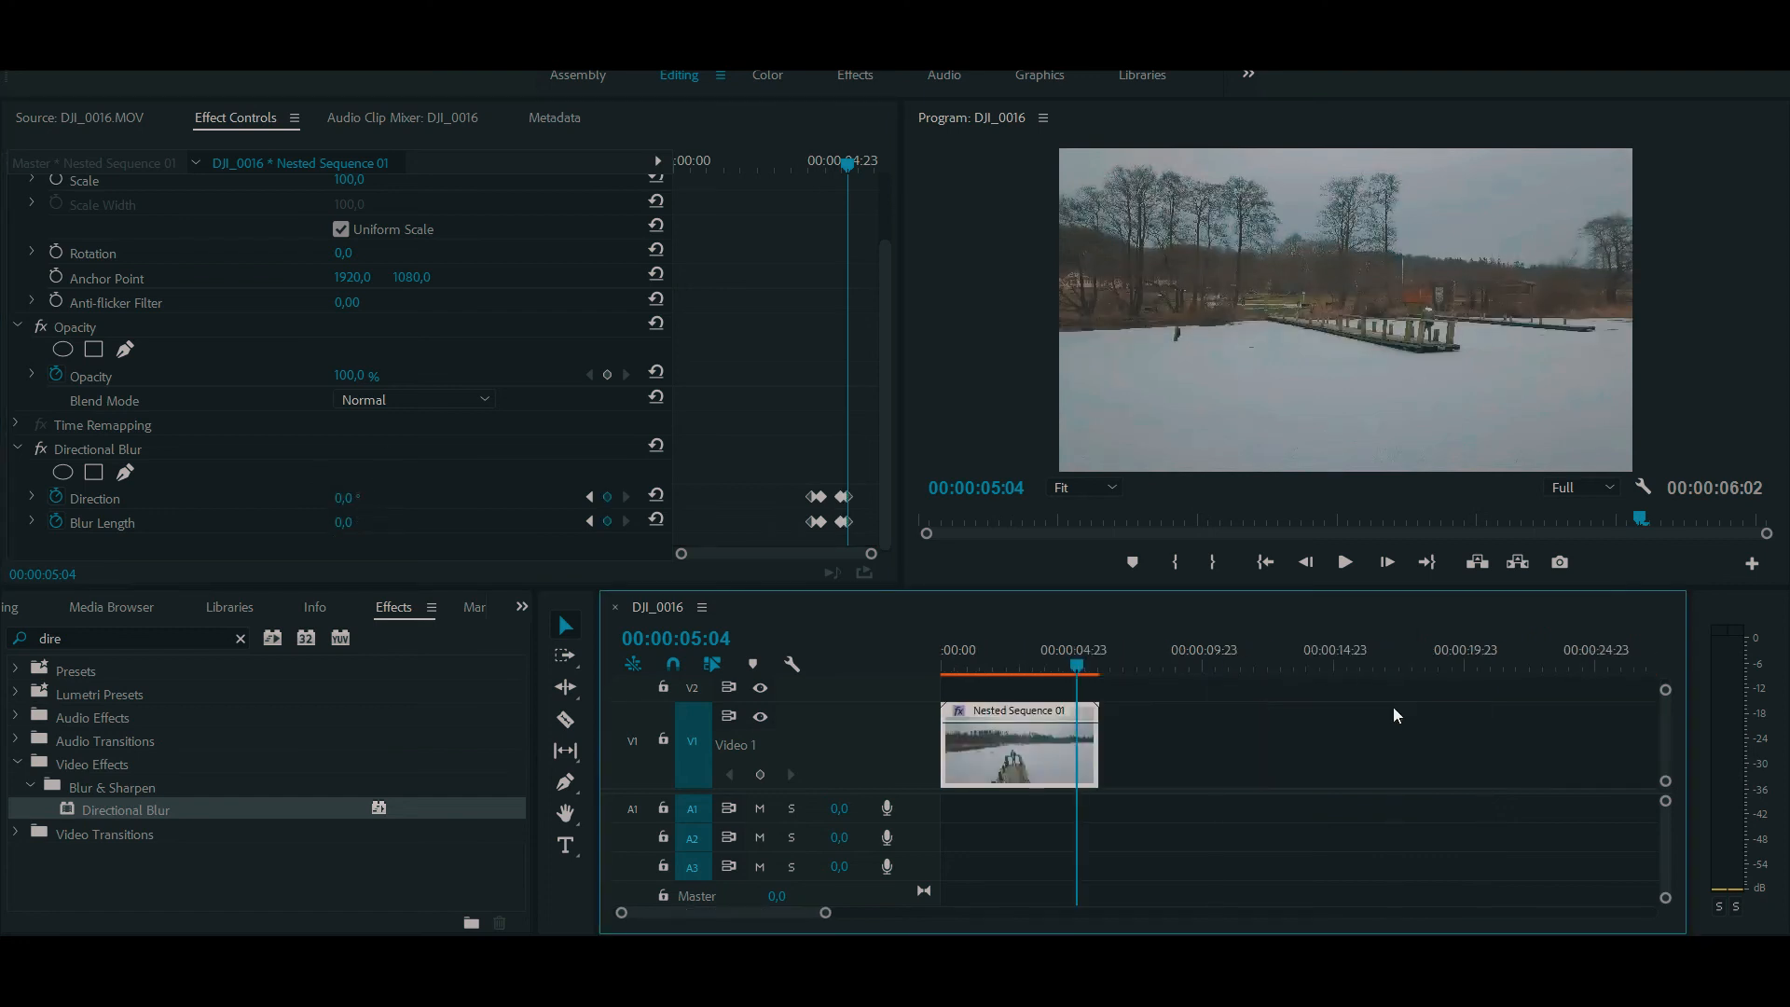
key(Return)
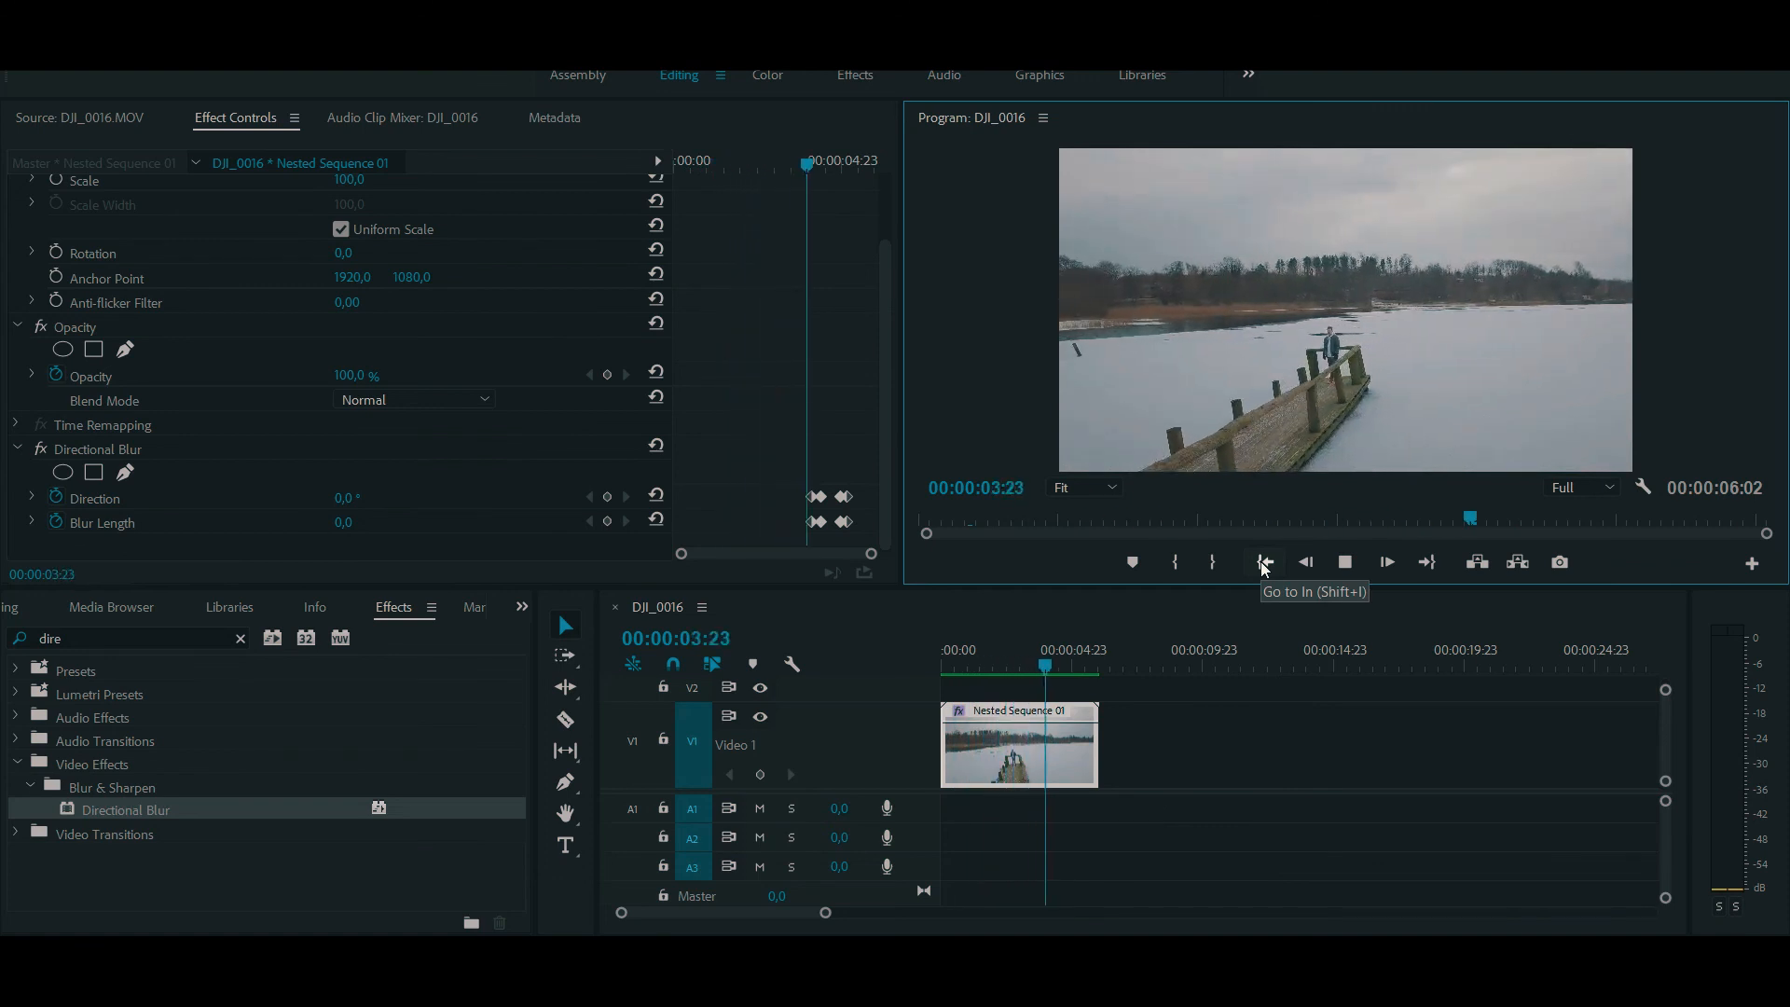
key(space)
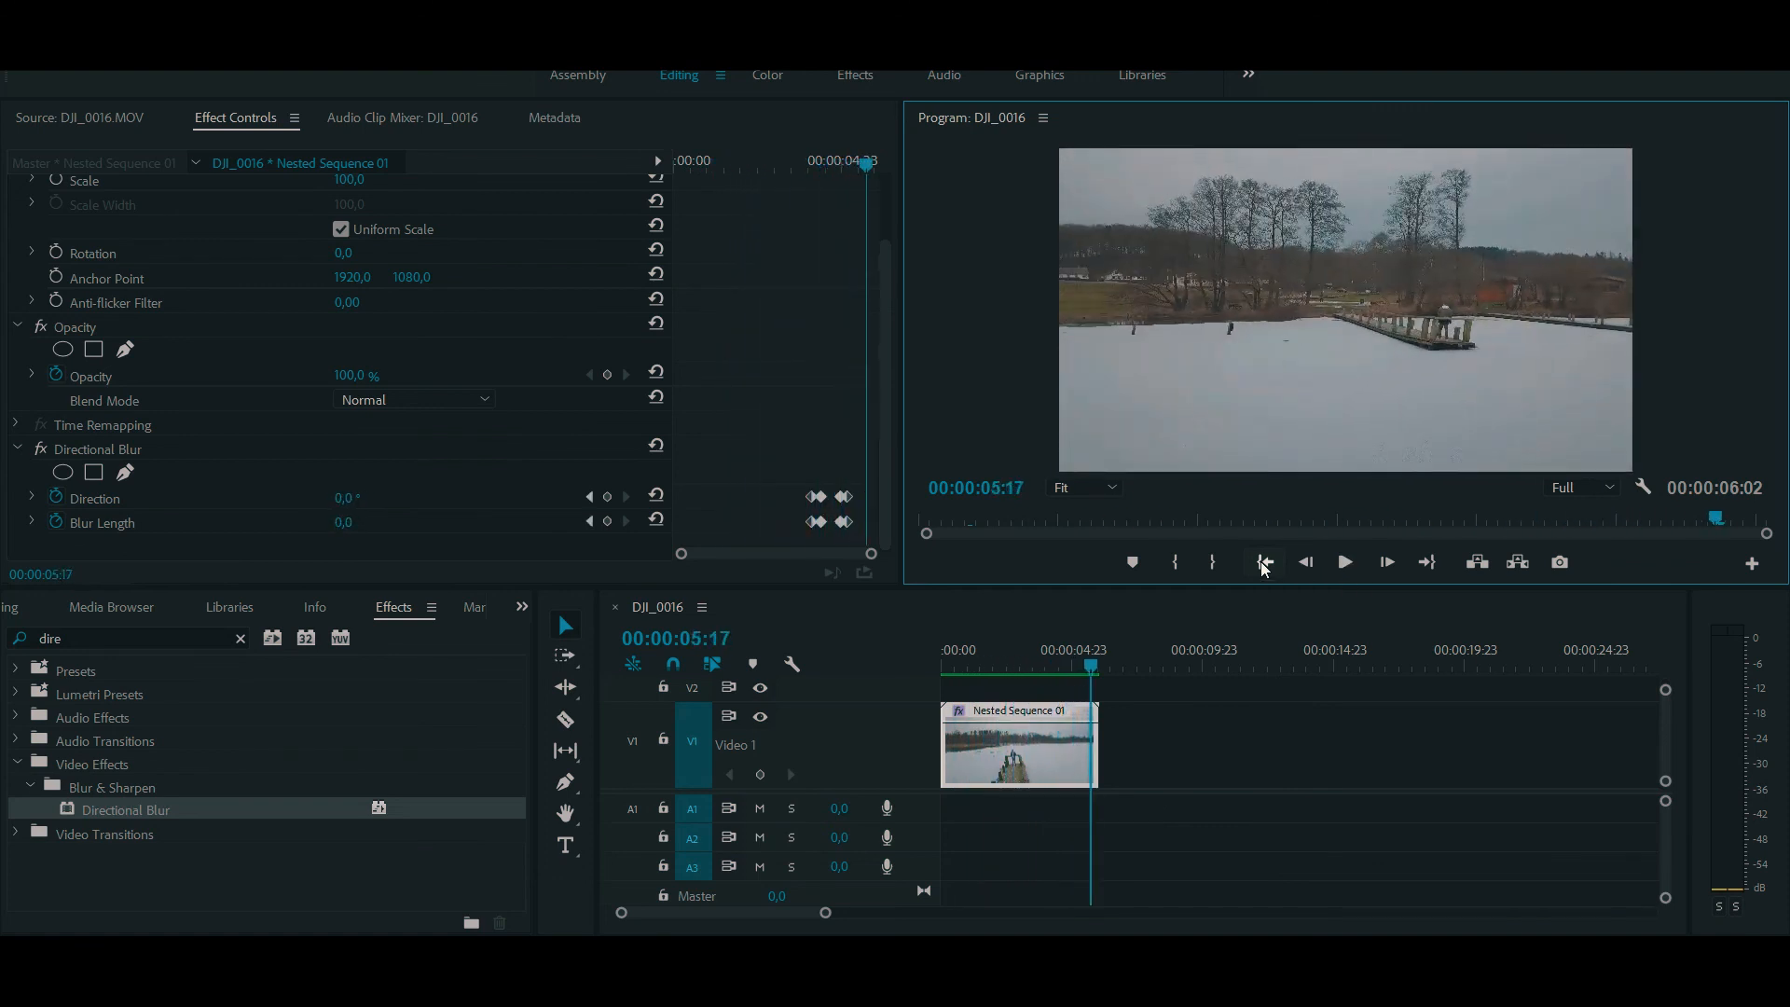
click(1094, 751)
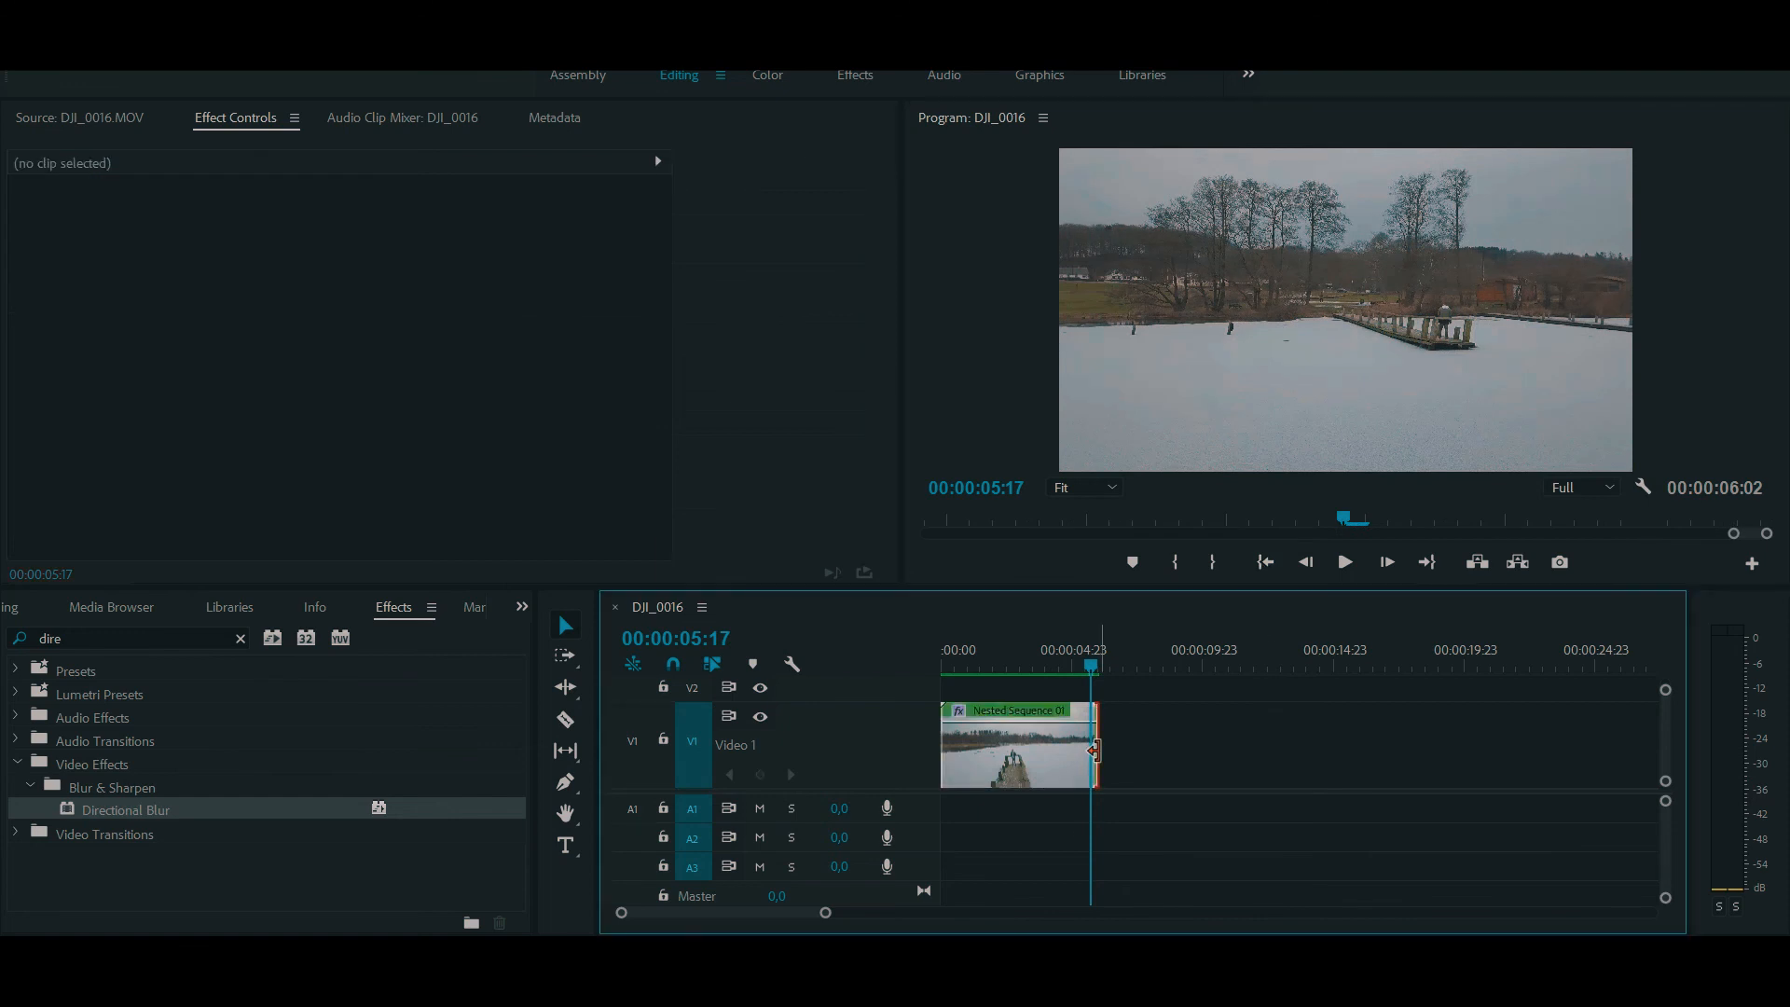
key(=)
key(=)
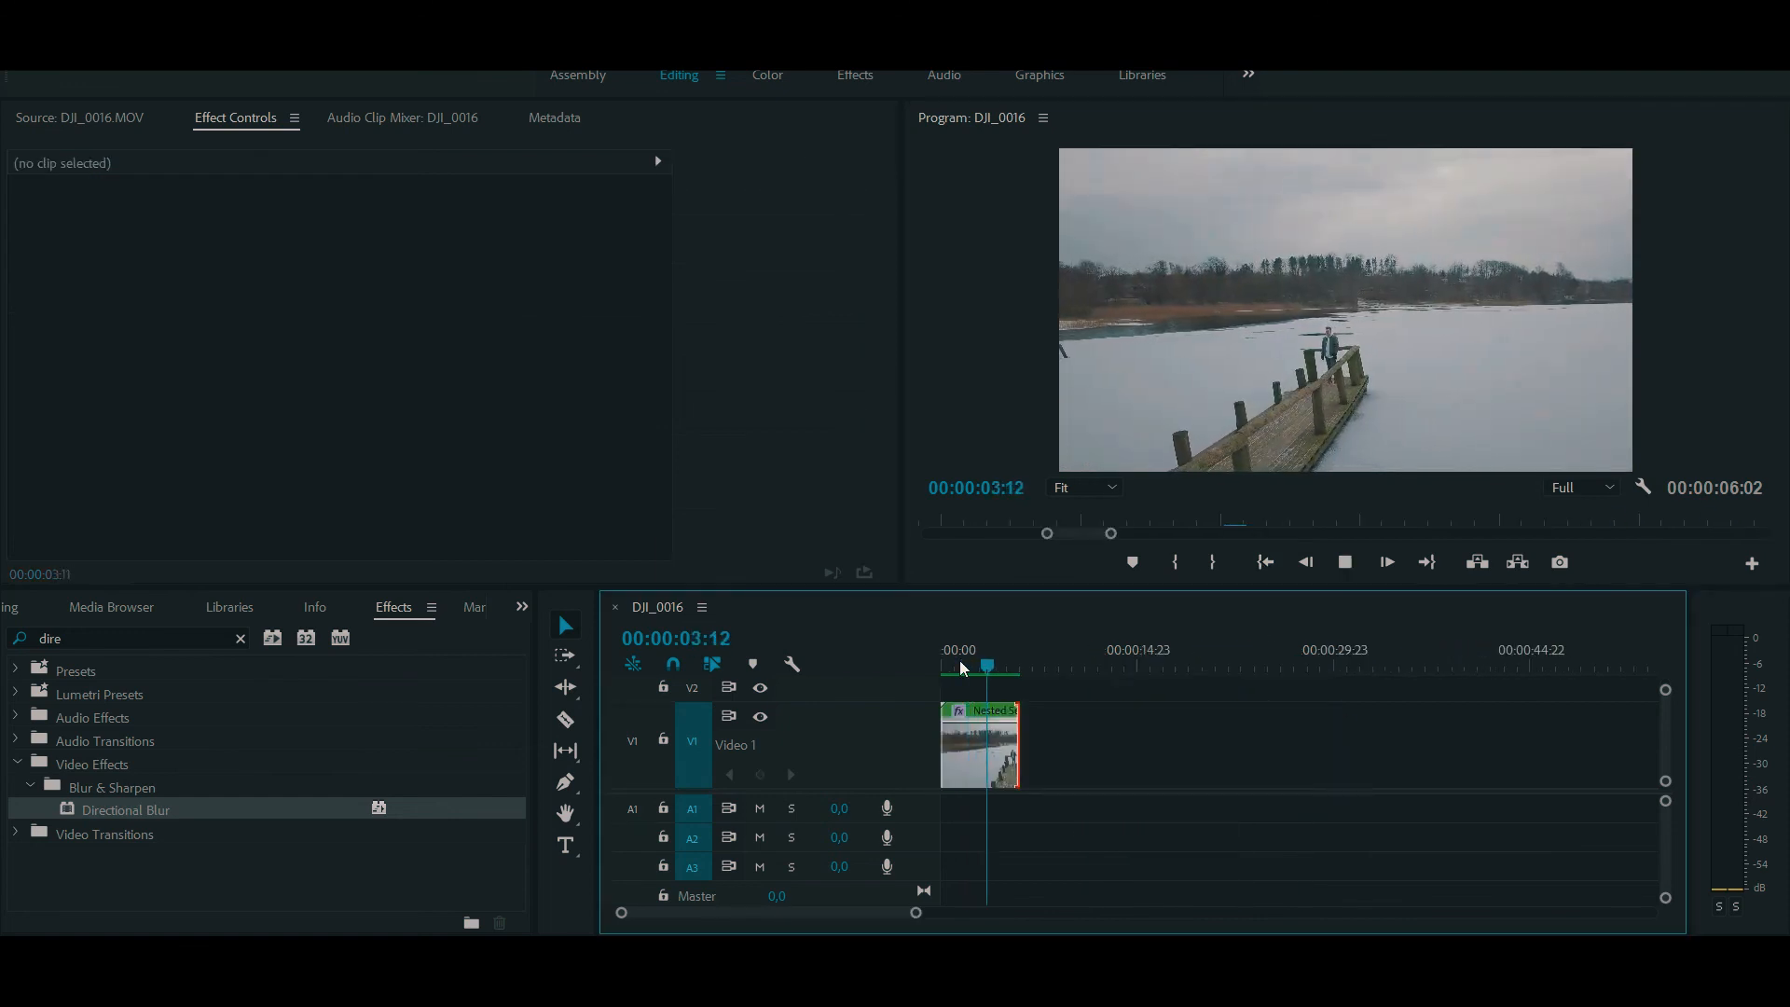